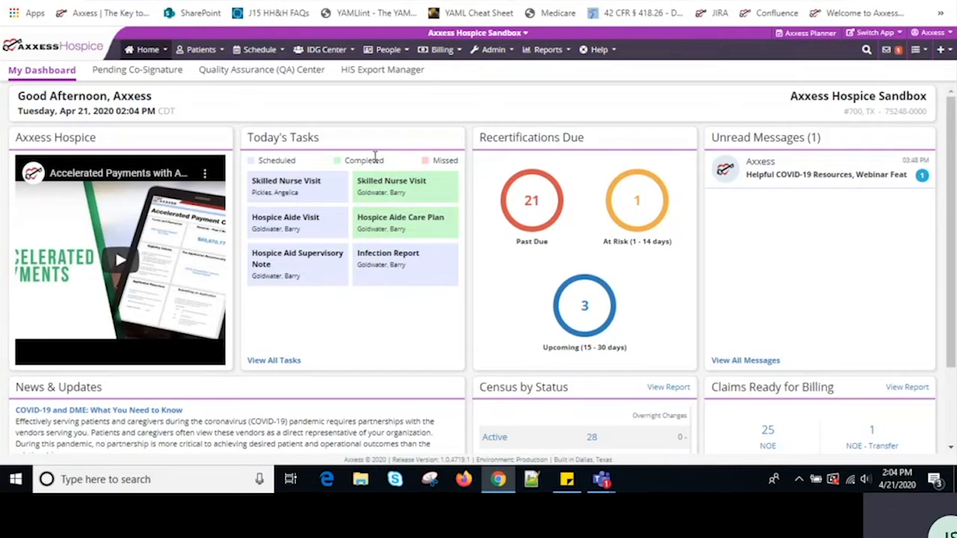
Step: Open the fourth listed employee's user record for editing from the People Center and review the Billing section of the permissions
left_click(388, 49)
left_click(391, 75)
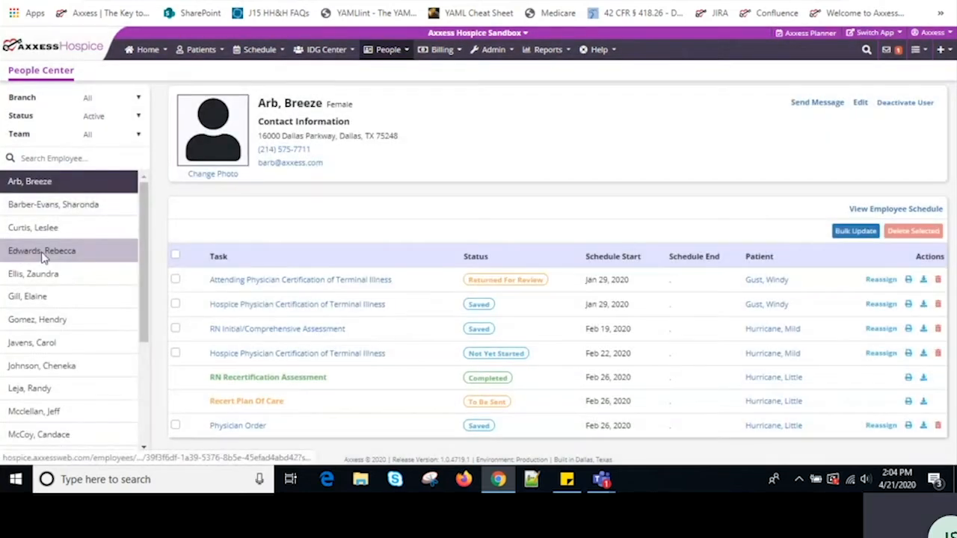
left_click(43, 253)
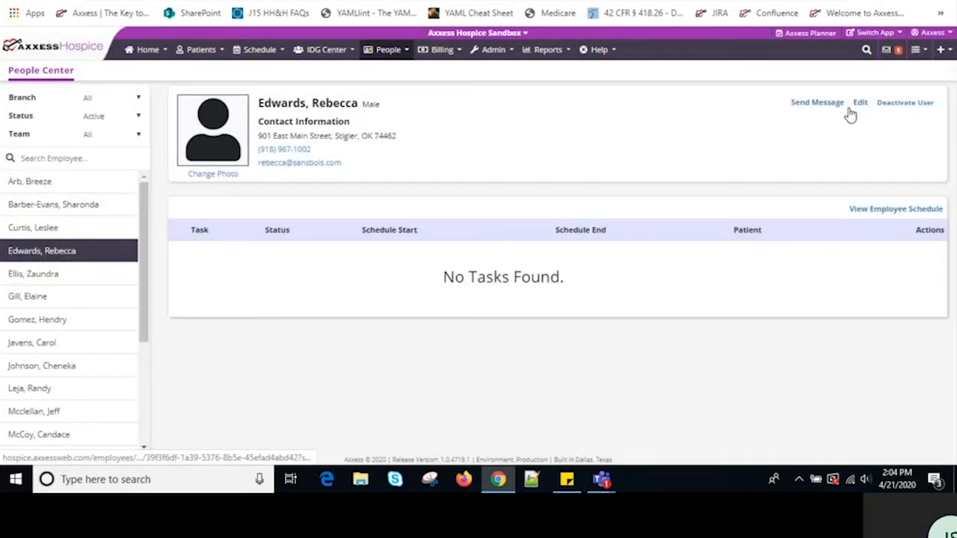
left_click(850, 109)
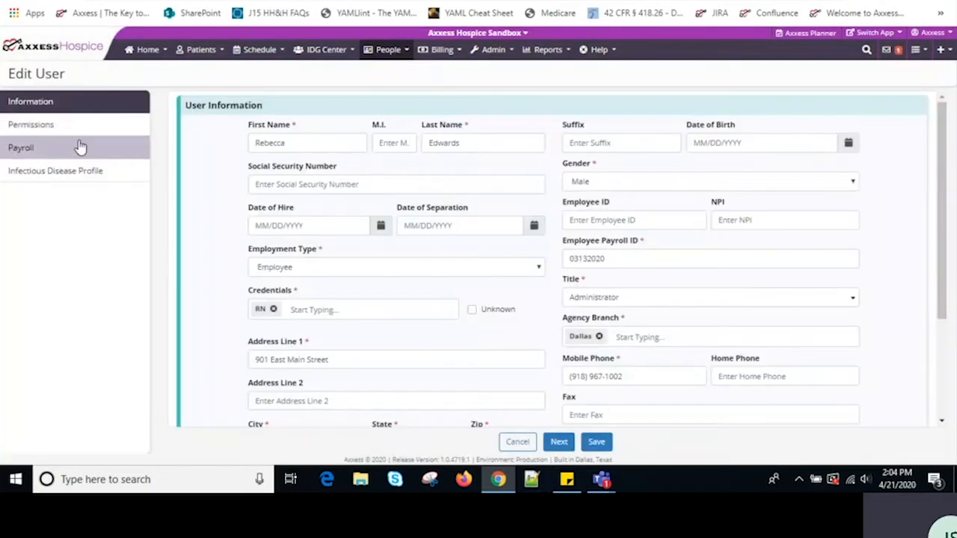
left_click(85, 129)
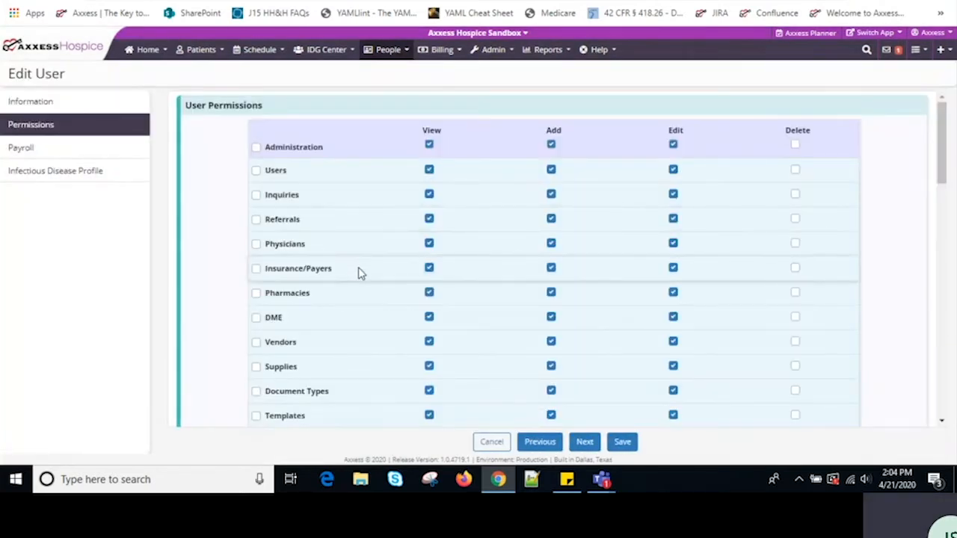
scroll(359, 272, "down", 15)
scroll(351, 275, "down", 3)
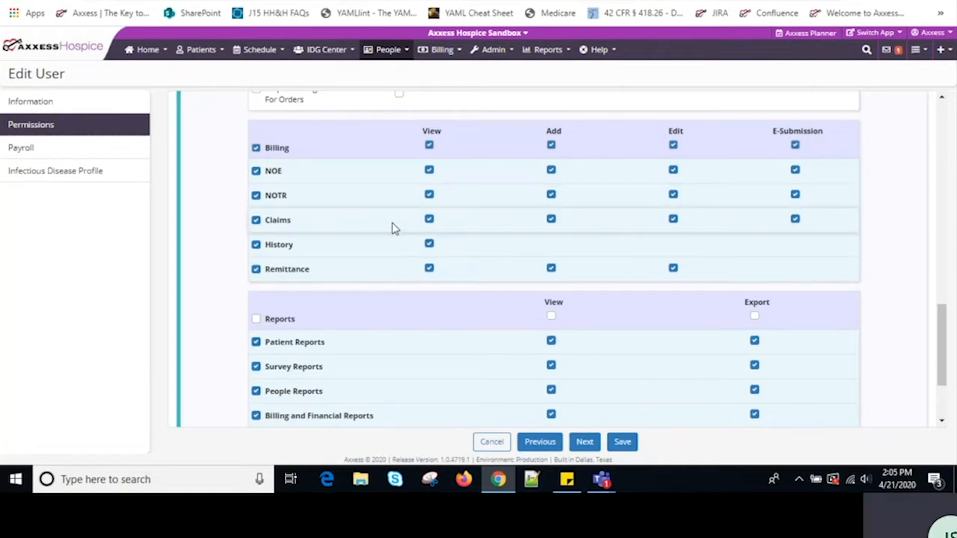
Step: Revoke the NOE, NOTR and Claims billing permissions for this user and grant all three again
left_click(255, 171)
left_click(256, 196)
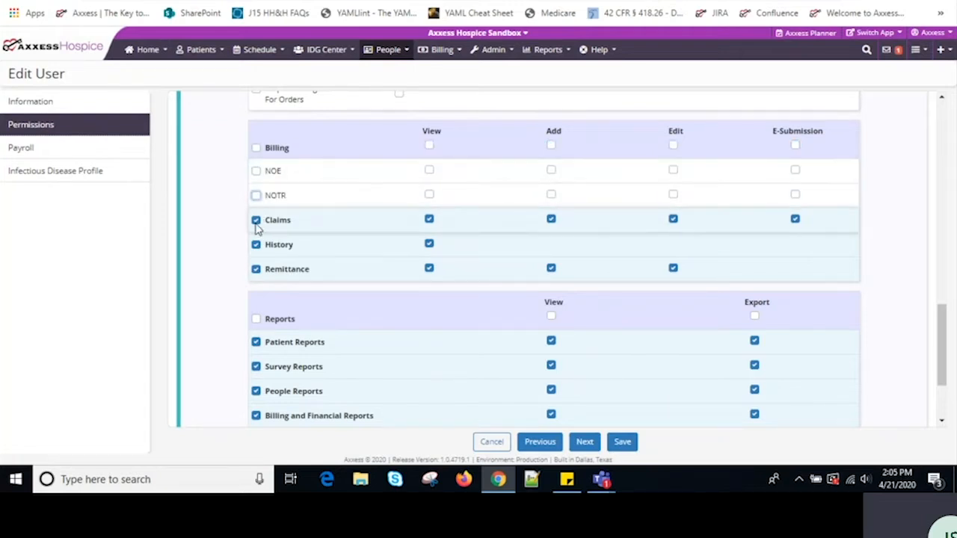
left_click(256, 220)
left_click(256, 195)
left_click(256, 170)
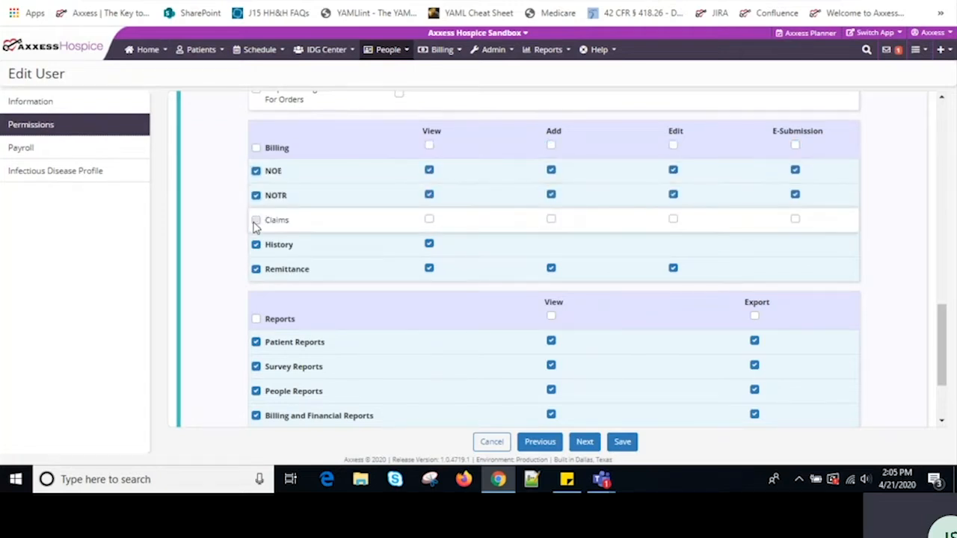
left_click(256, 220)
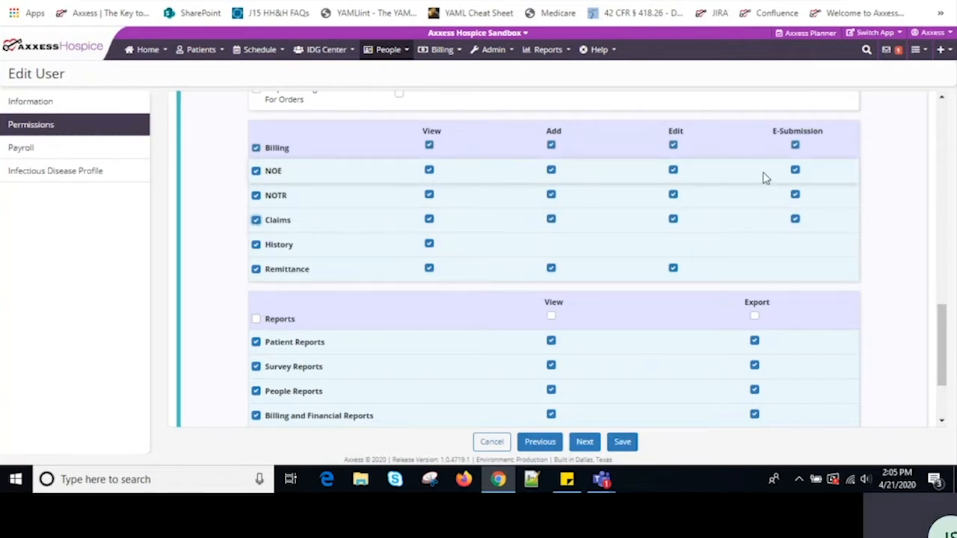
Step: Start adding a new user and grant the NOE, NOTR, Claims and History billing permissions
left_click(944, 53)
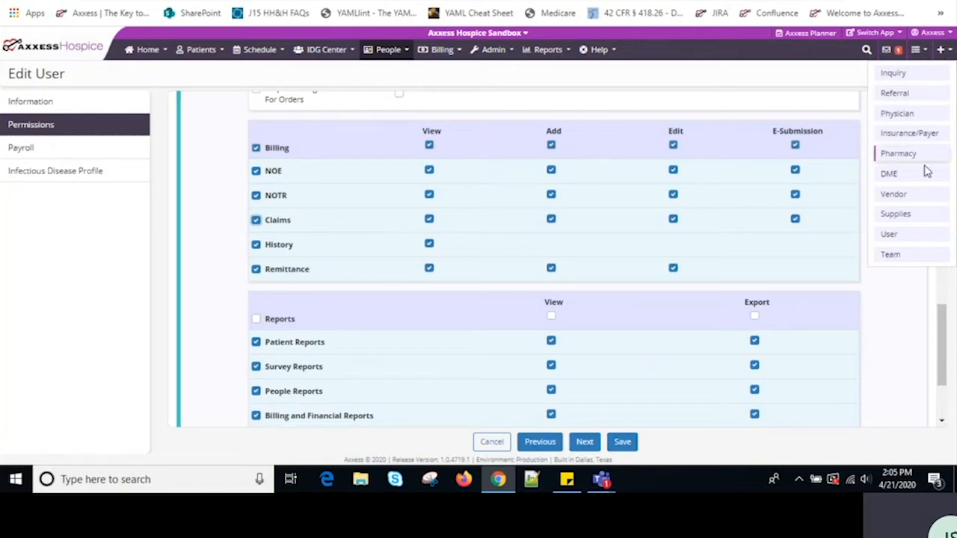
left_click(889, 236)
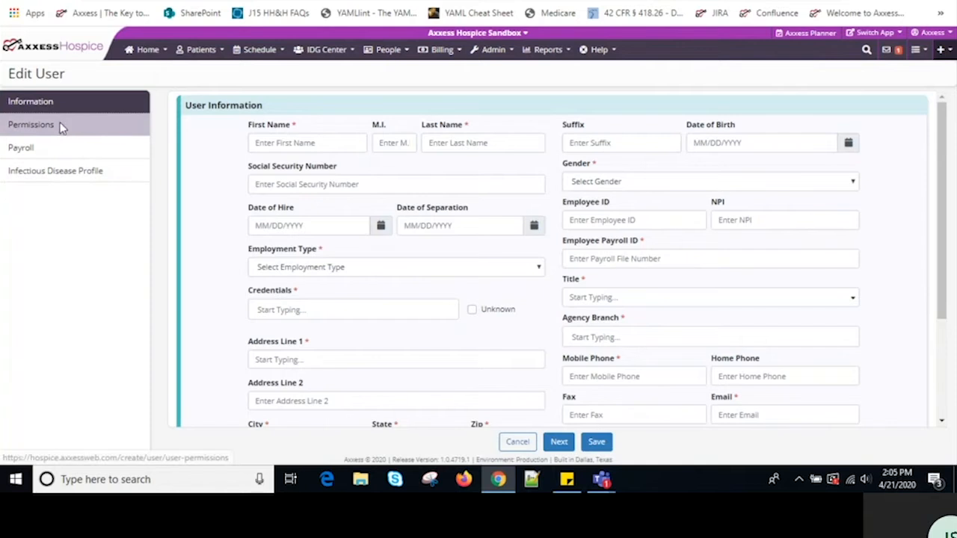
left_click(60, 126)
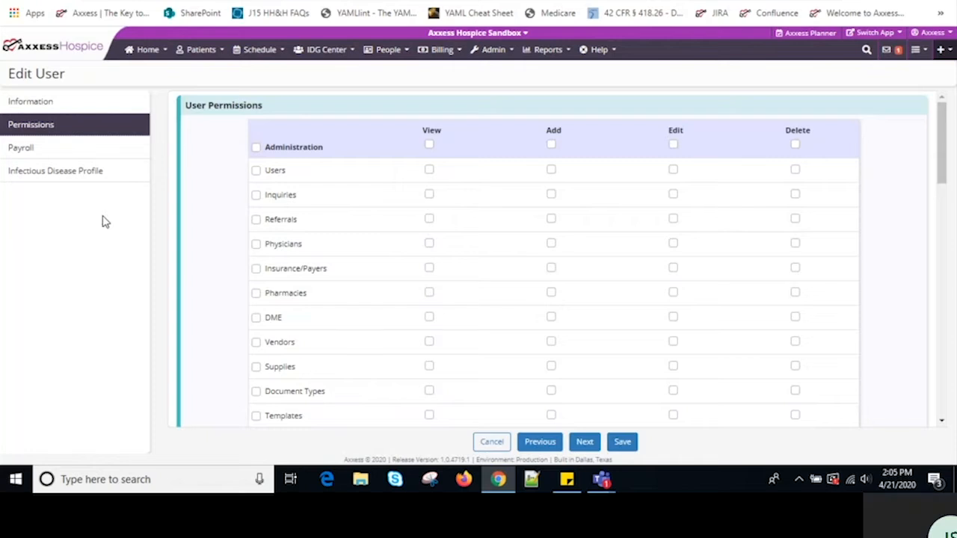
scroll(252, 169, "down", 15)
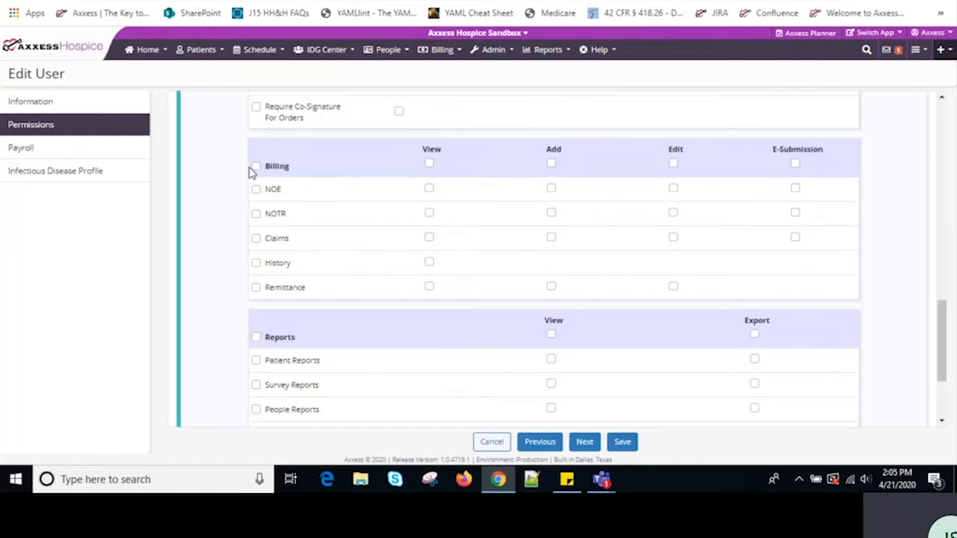
left_click(256, 189)
left_click(255, 214)
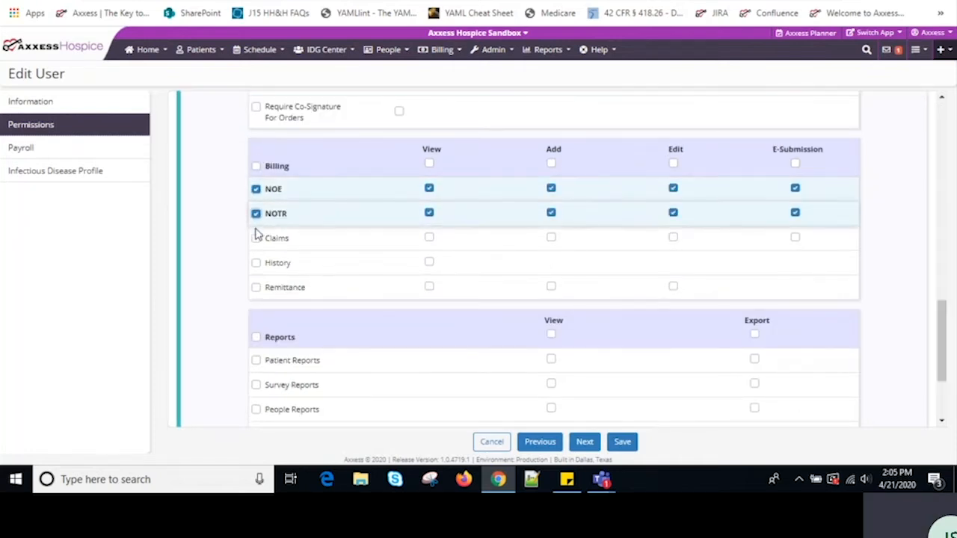
left_click(257, 239)
left_click(257, 264)
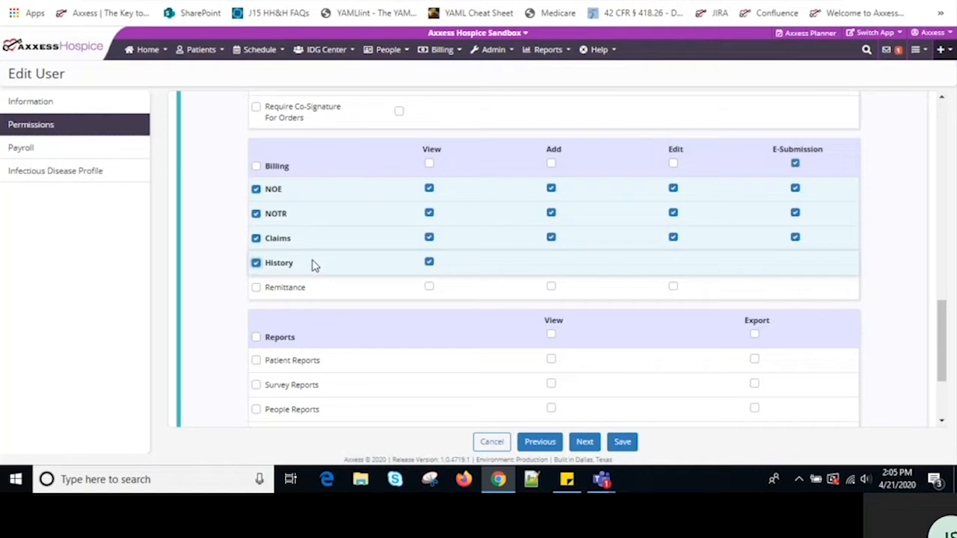
Step: Return to My Dashboard and open the Notice of Election (NOE) list in billing
mouse_move(147, 49)
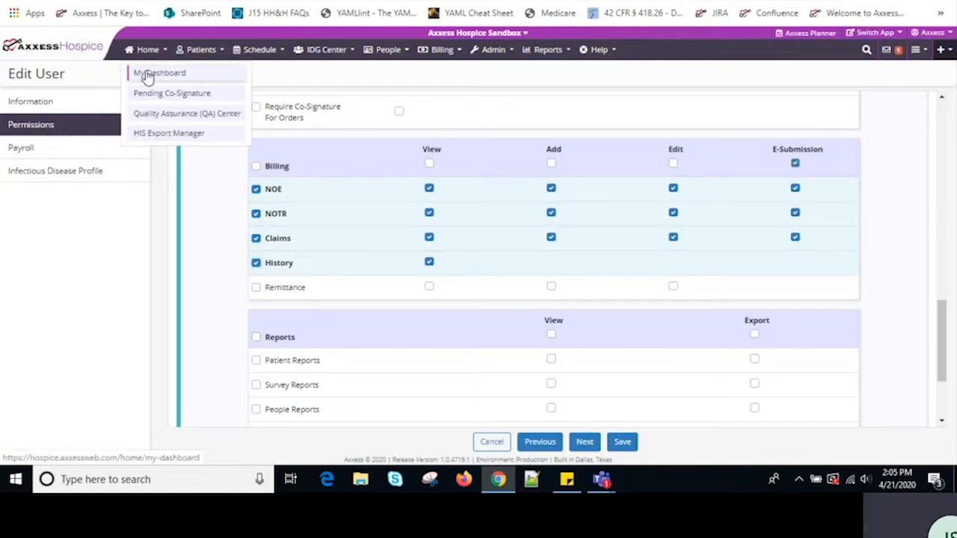
left_click(147, 75)
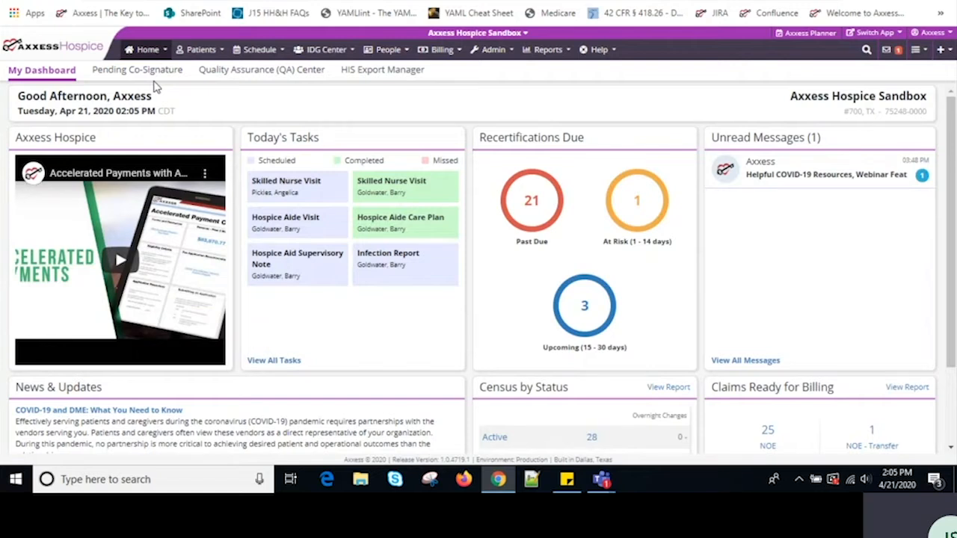
left_click(448, 50)
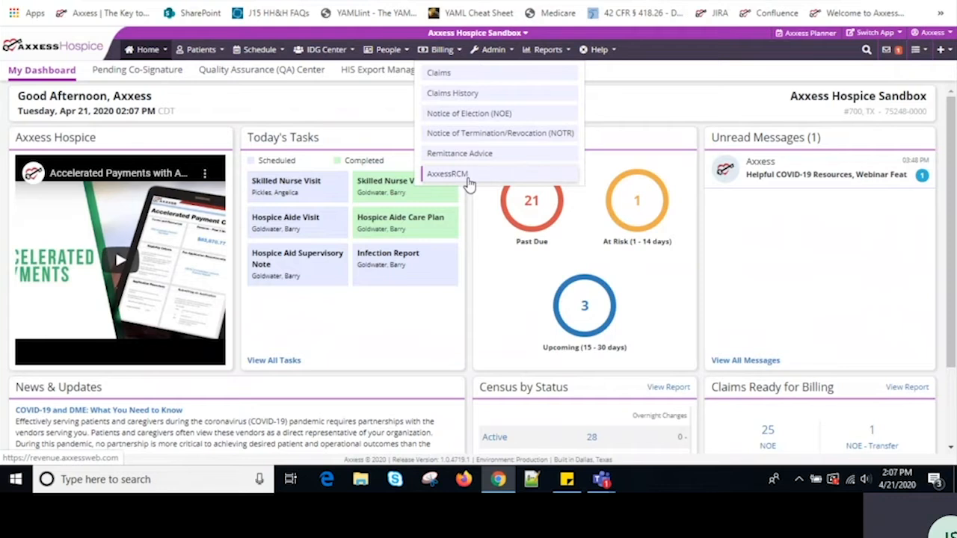
left_click(453, 116)
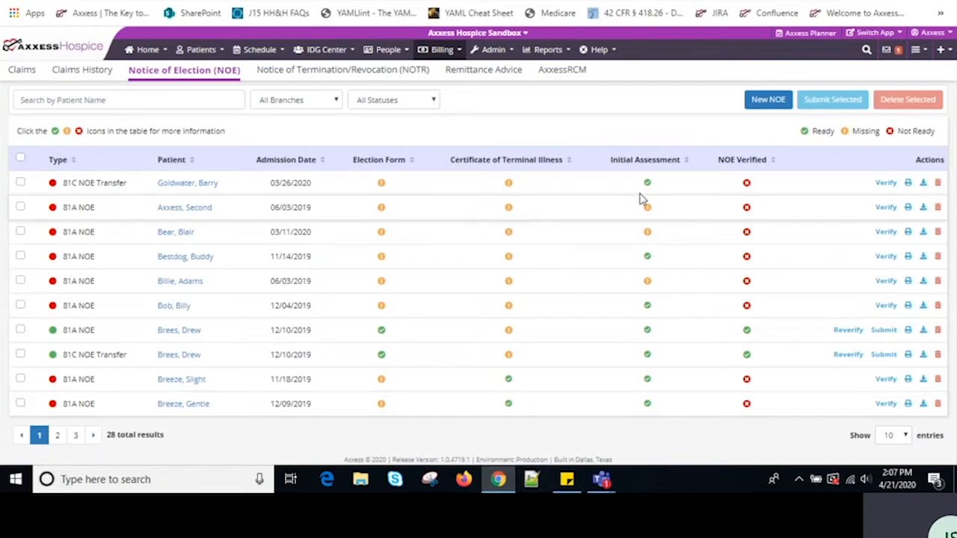
mouse_move(649, 262)
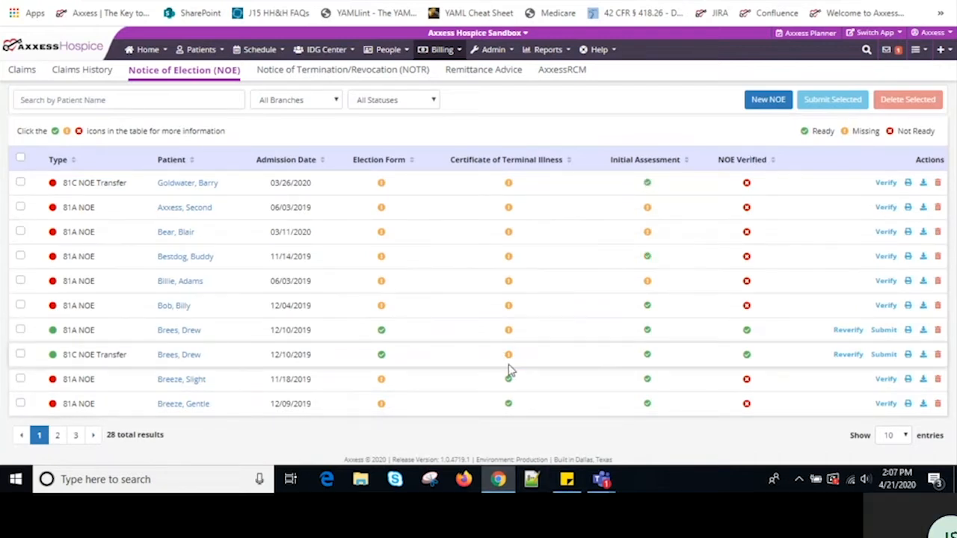
mouse_move(508, 383)
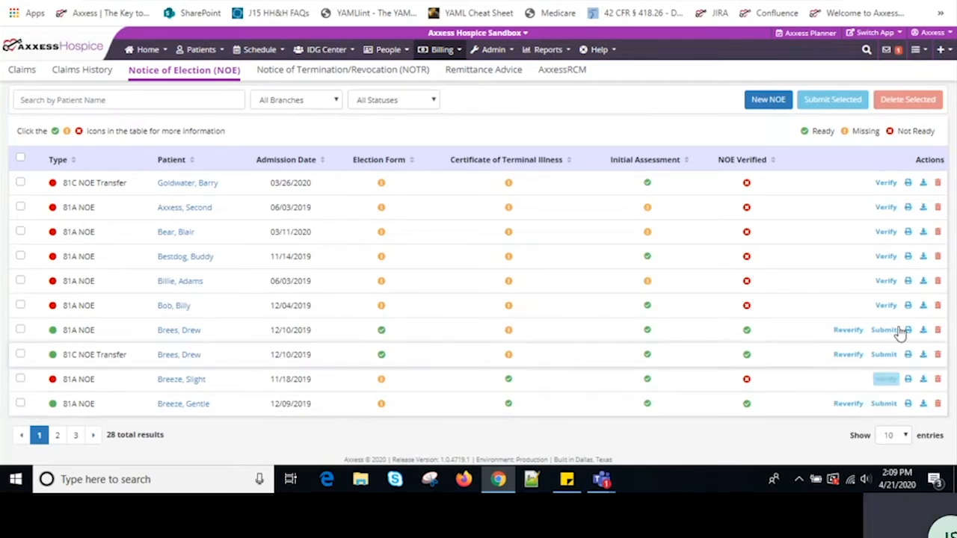
Step: Review the patient and billing information of the 81A NOE with admission date 12/09/2019 for reverification and cancel out of it
left_click(848, 405)
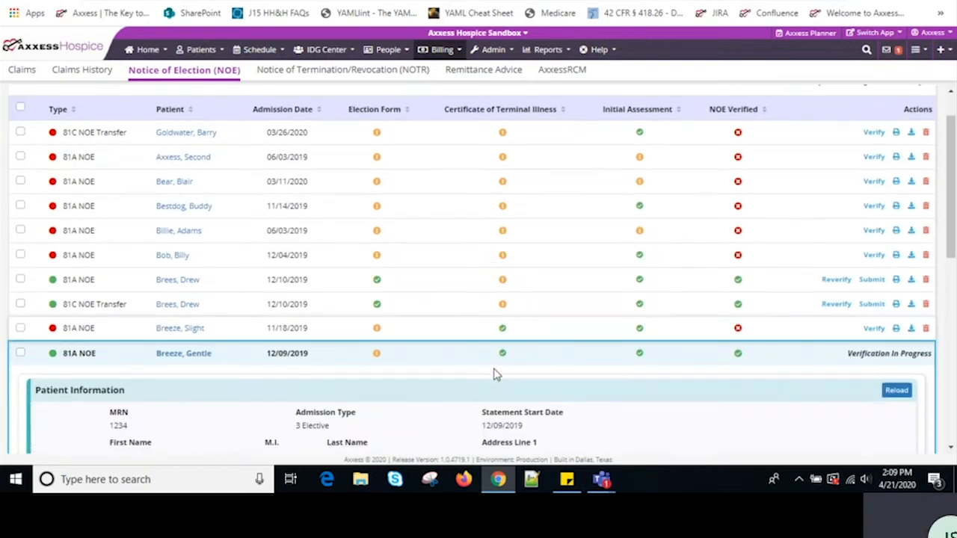
scroll(457, 220, "down", 6)
scroll(471, 233, "up", 1)
scroll(471, 232, "up", 1)
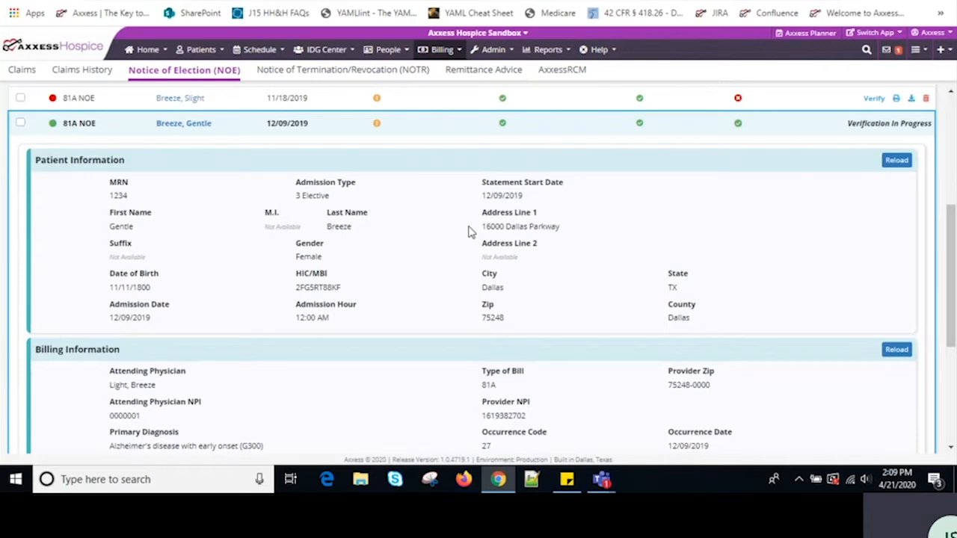
scroll(471, 232, "down", 4)
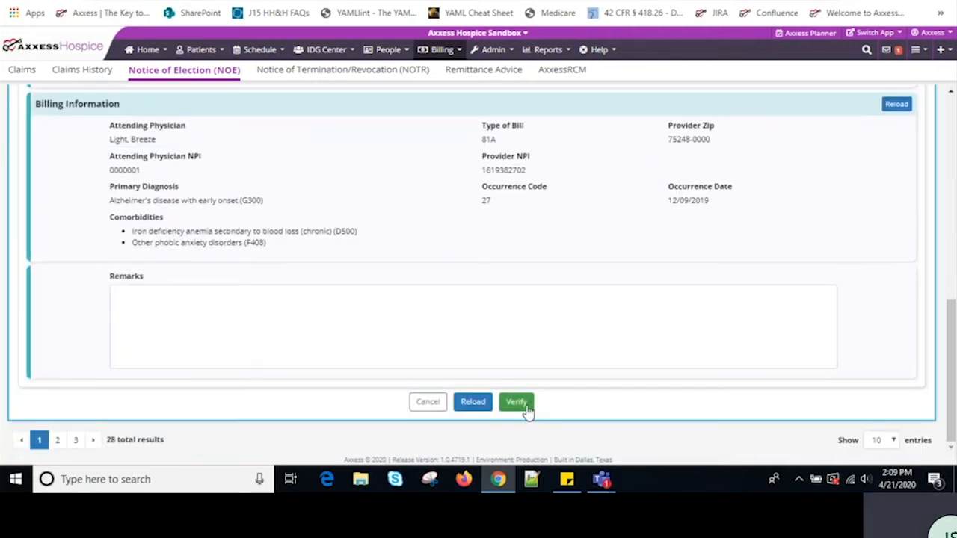
left_click(425, 402)
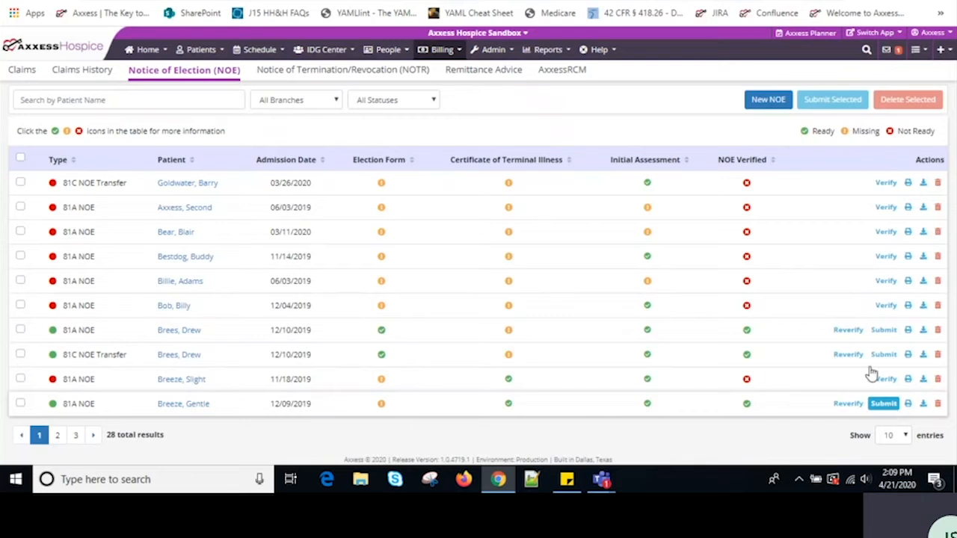
Step: Try to verify the 81A NOE in the fifth row, with admission date 06/03/2019, and cancel the verification
left_click(886, 281)
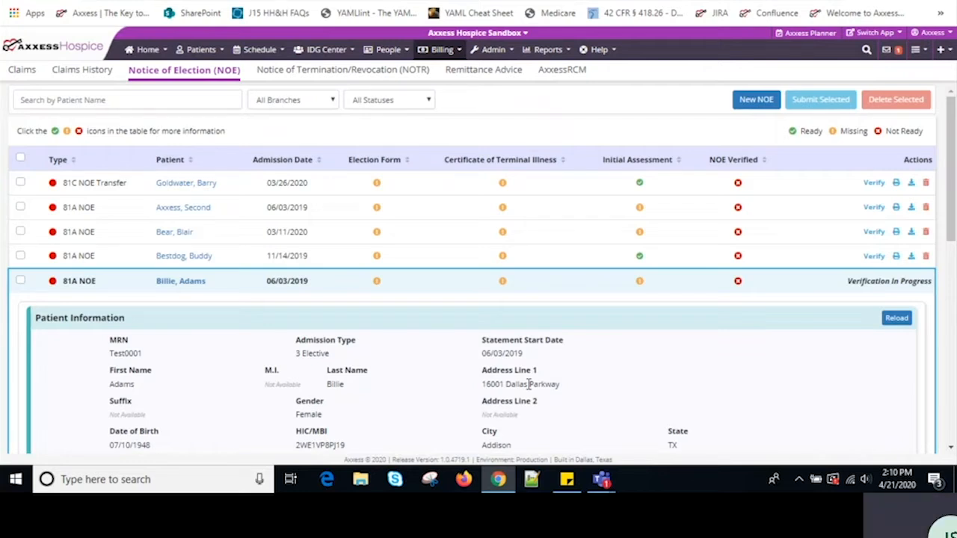
scroll(530, 385, "down", 4)
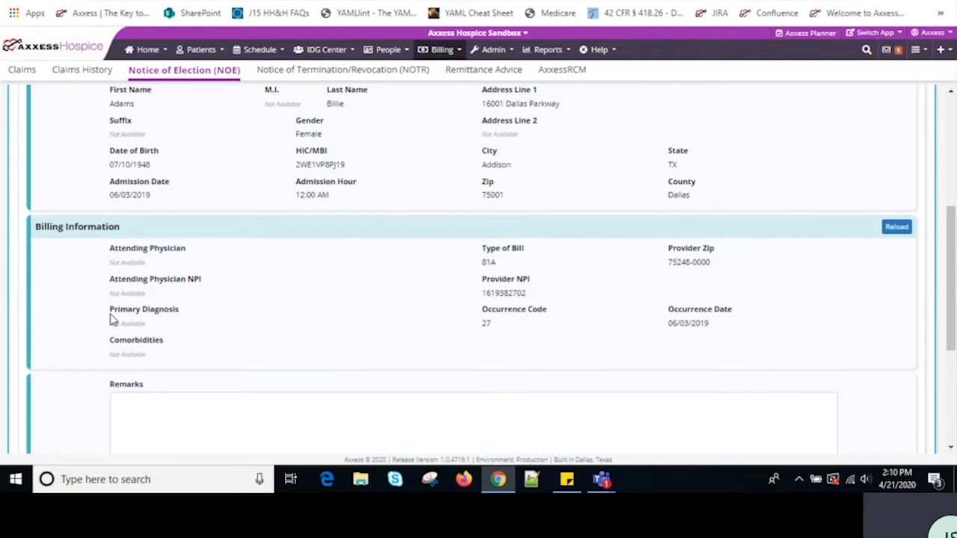
scroll(112, 320, "down", 3)
left_click(528, 278)
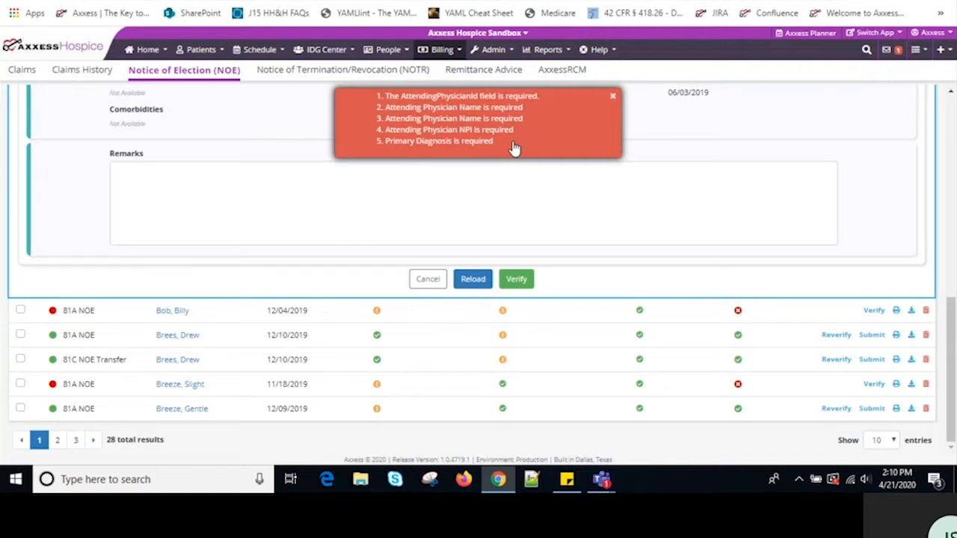
left_click(611, 98)
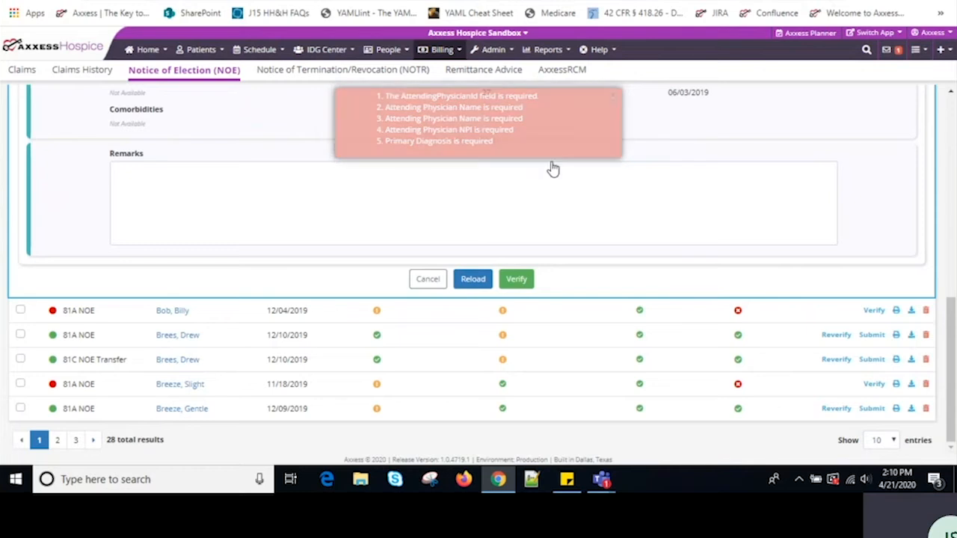
left_click(432, 280)
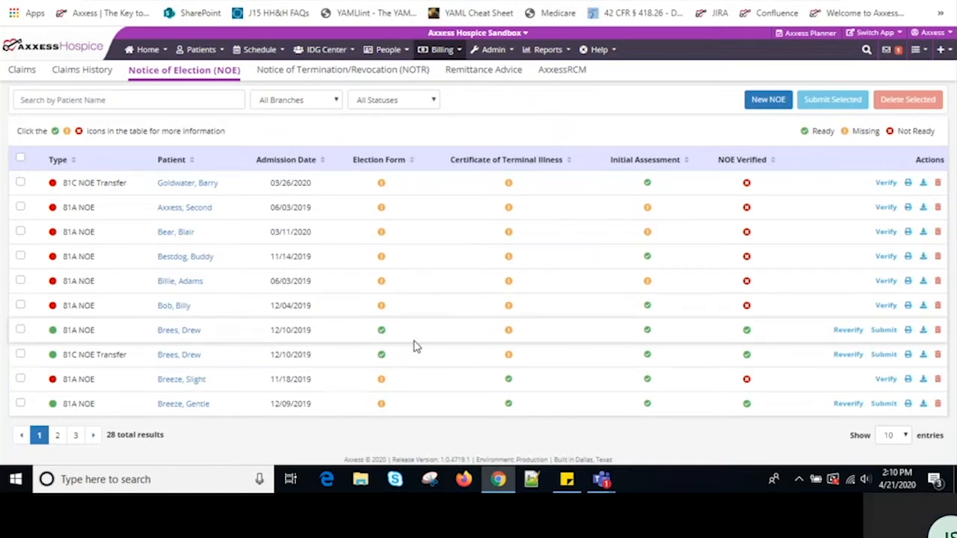
Step: Create a new NOE for the patient in the fifth row, with type of bill 81C and admission date 06/03/2019
left_click(776, 105)
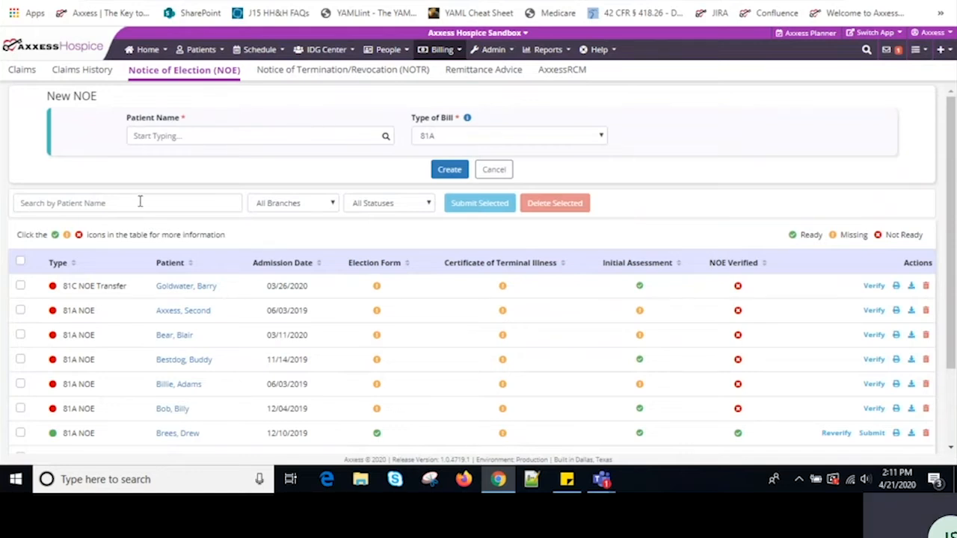
left_click(212, 134)
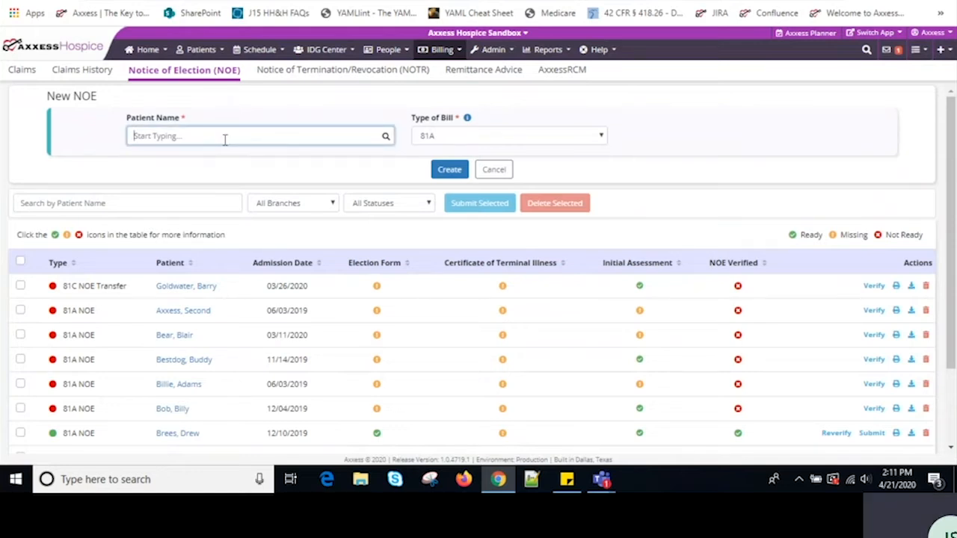
type("Bob")
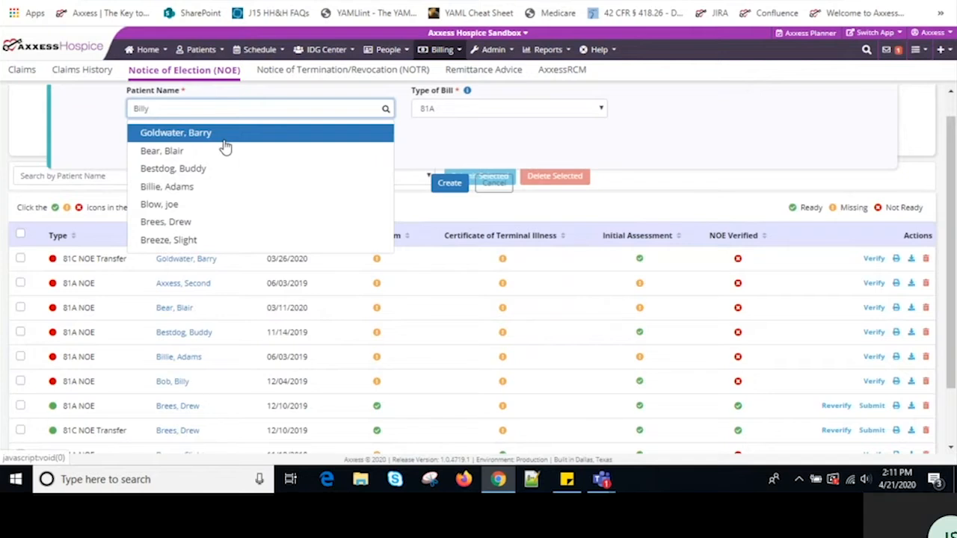
left_click(173, 187)
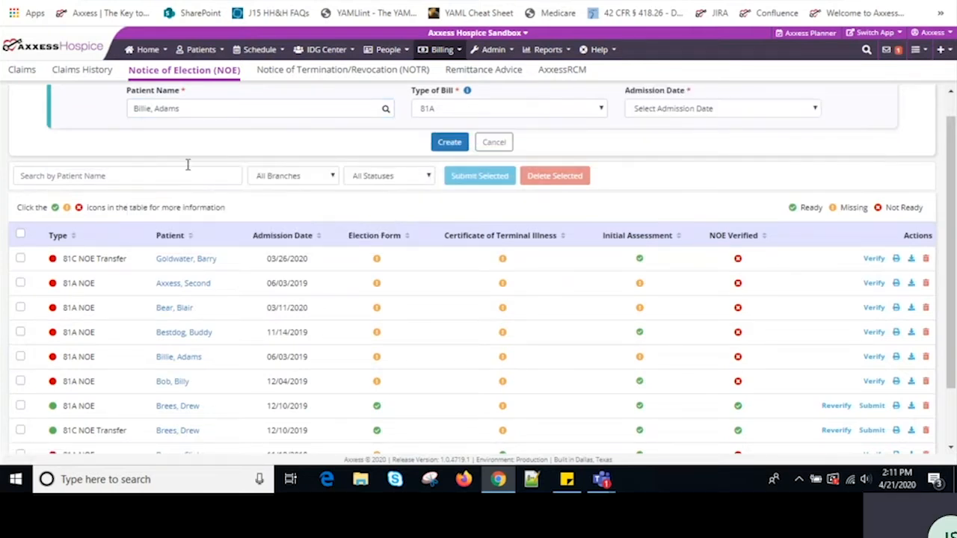
left_click(509, 110)
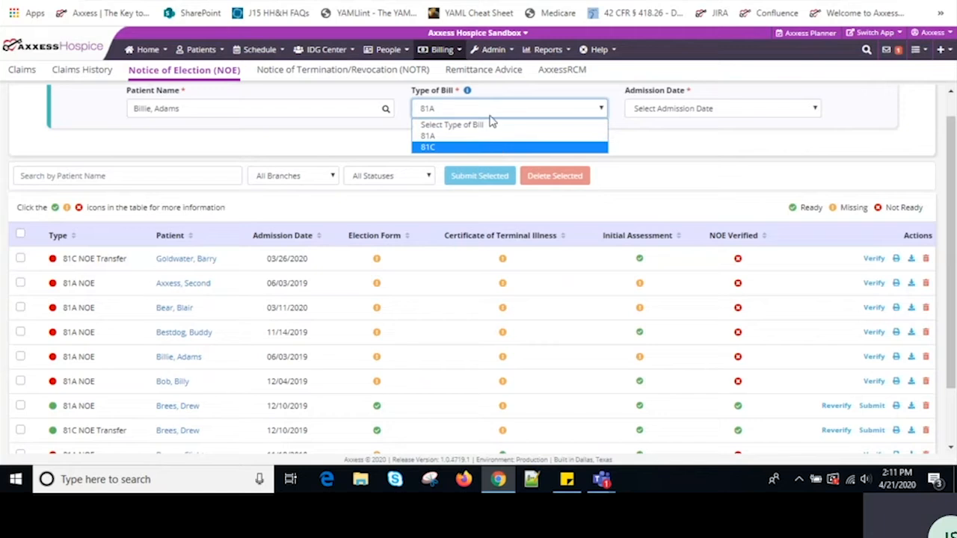
left_click(495, 148)
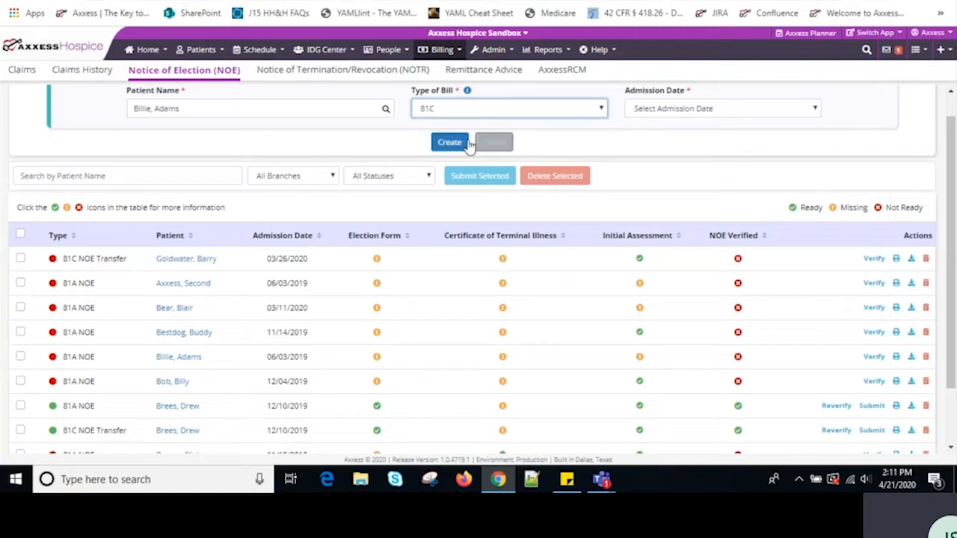
left_click(674, 112)
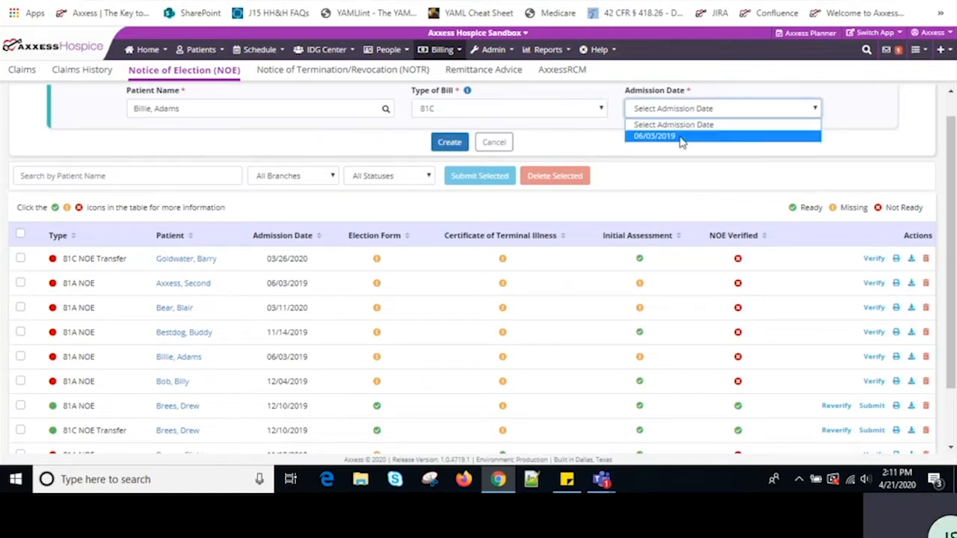
left_click(679, 136)
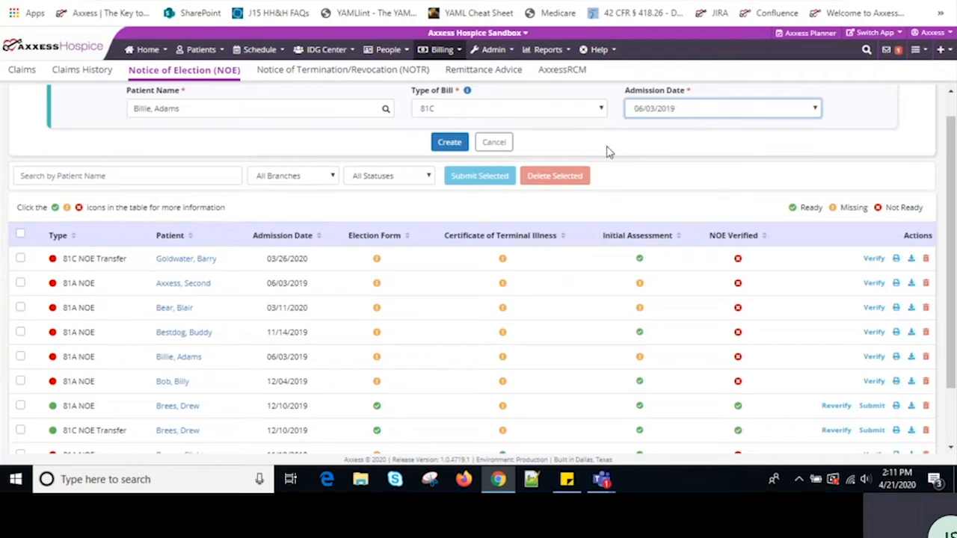
left_click(452, 144)
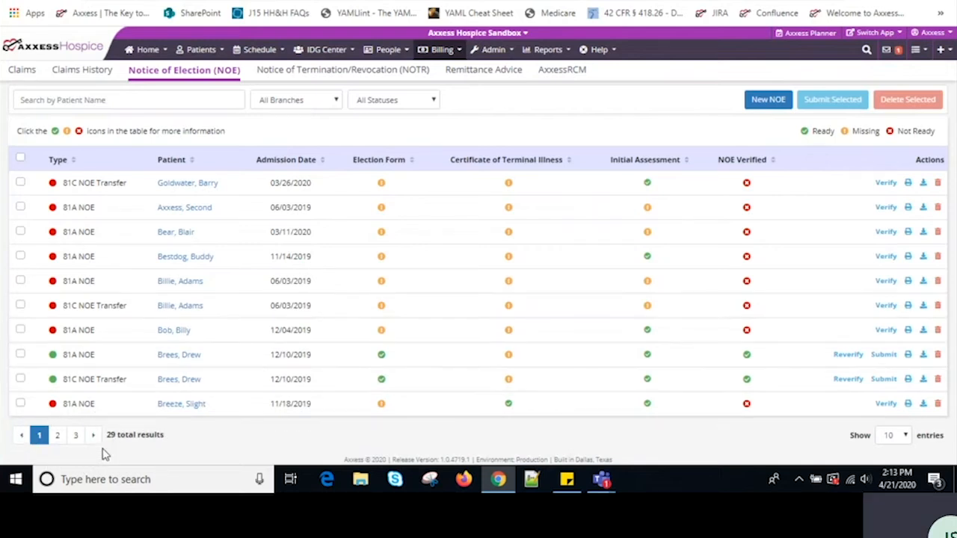
Step: Look through pages 2 and 3 of the NOE list, return to page 1, and advance to page 2
left_click(58, 436)
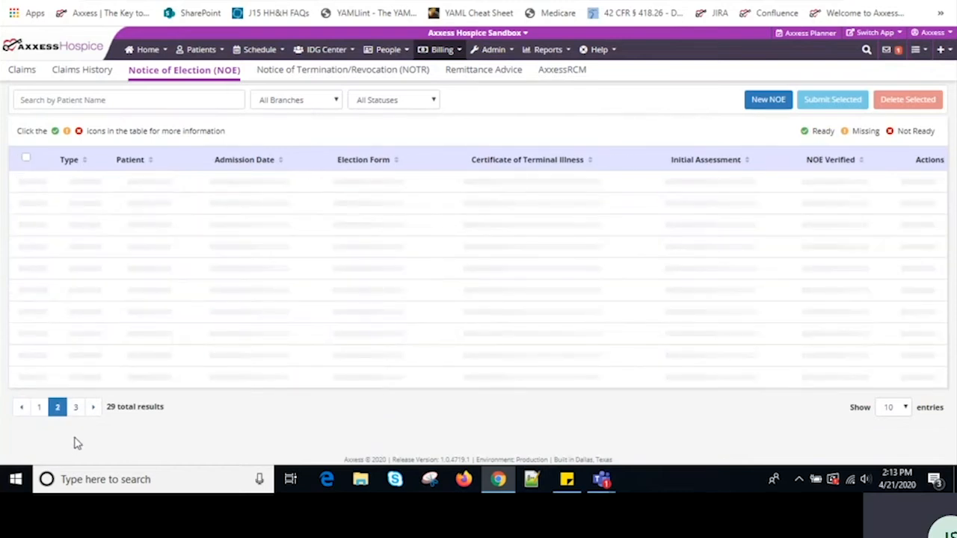
left_click(75, 435)
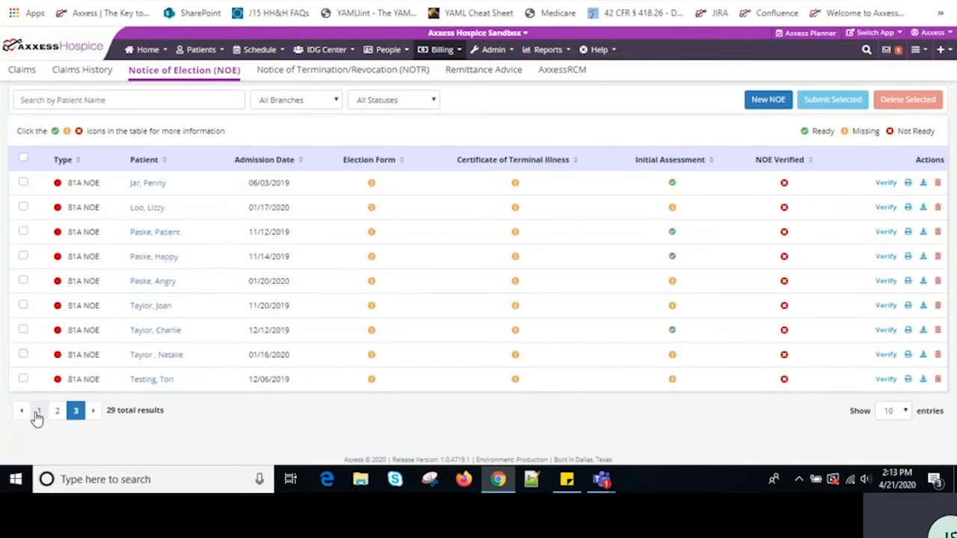
left_click(36, 410)
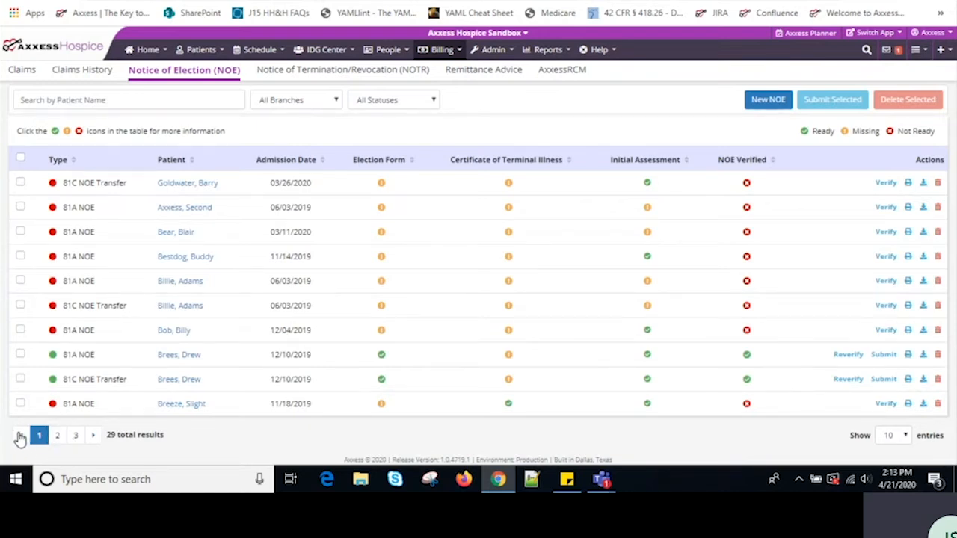
left_click(92, 437)
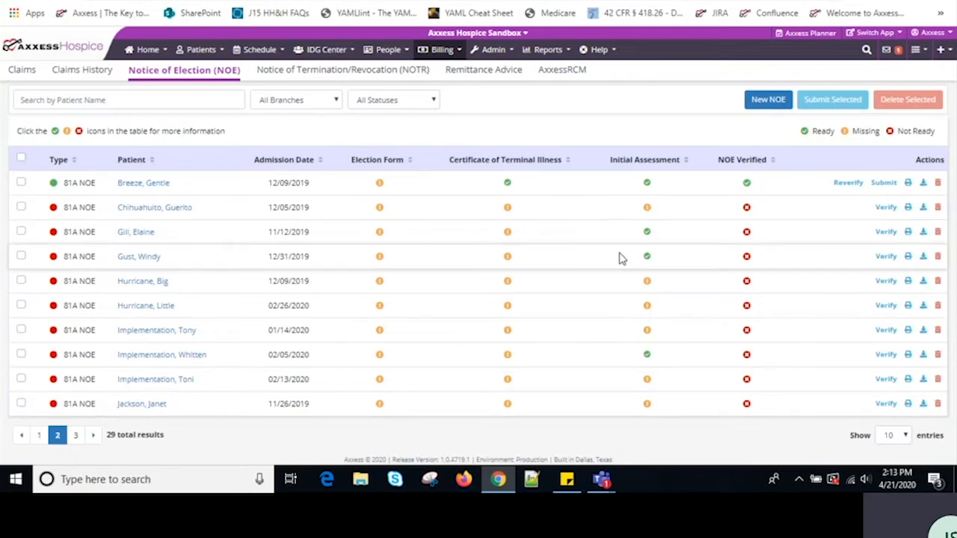
Step: Show 25 entries per page in the NOE list, look through them, and switch back to 10 entries per page
left_click(904, 436)
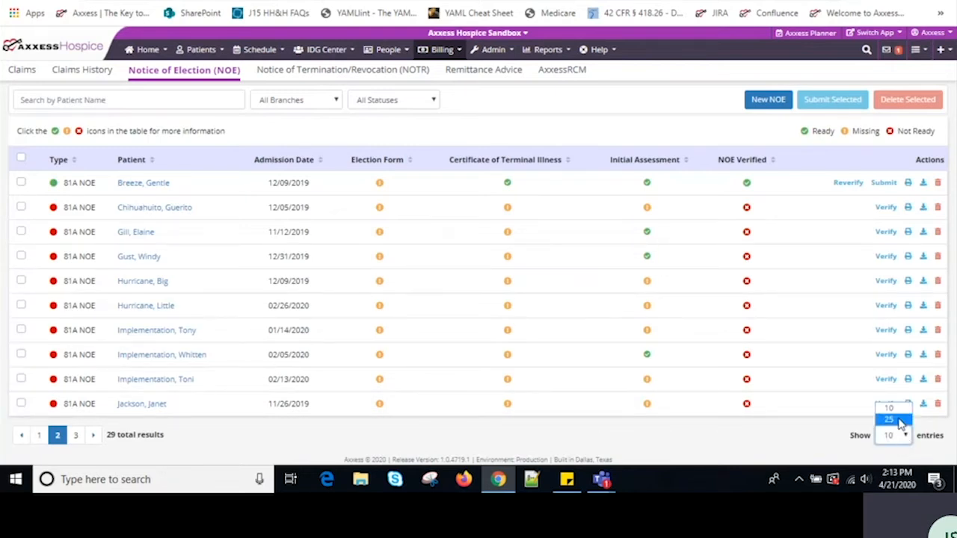
left_click(894, 423)
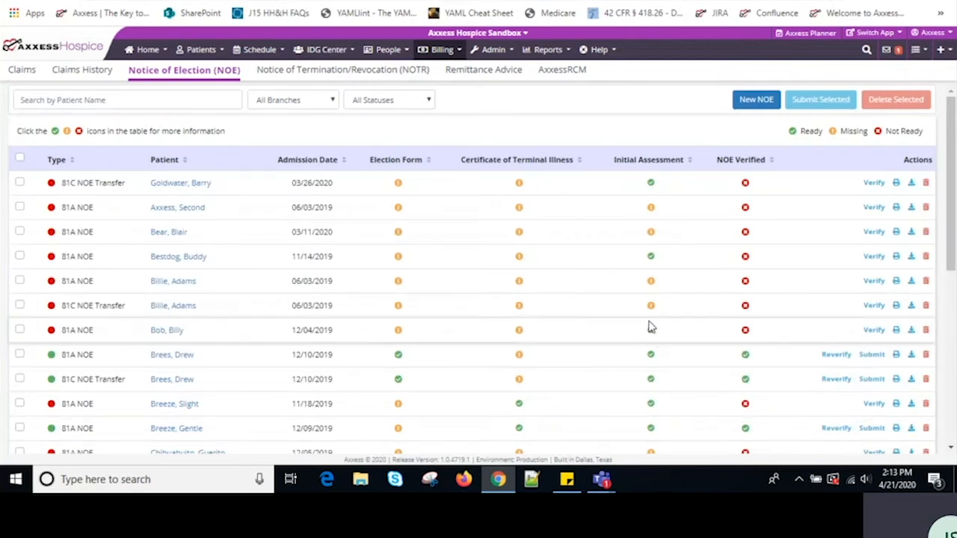
scroll(649, 325, "down", 5)
scroll(650, 327, "up", 1)
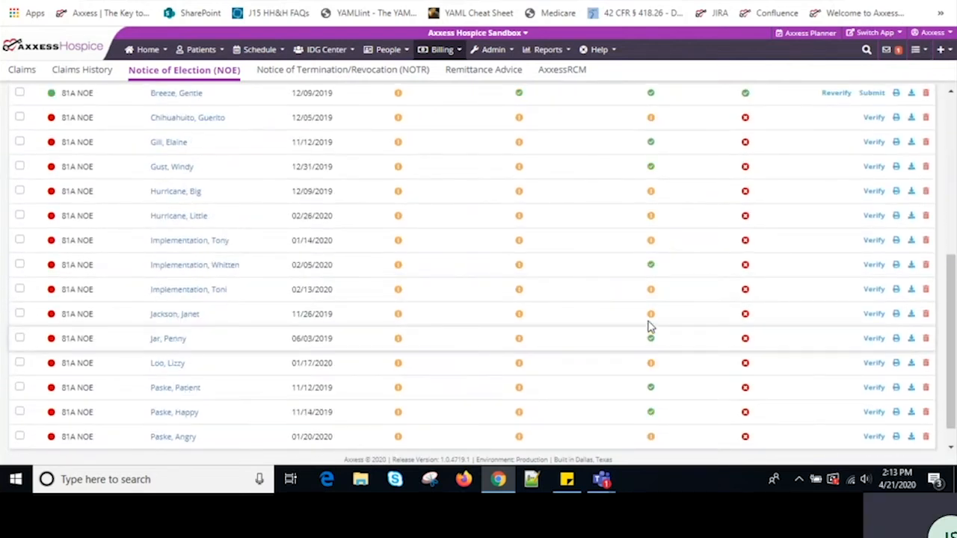
scroll(650, 324, "down", 1)
left_click(894, 440)
left_click(893, 415)
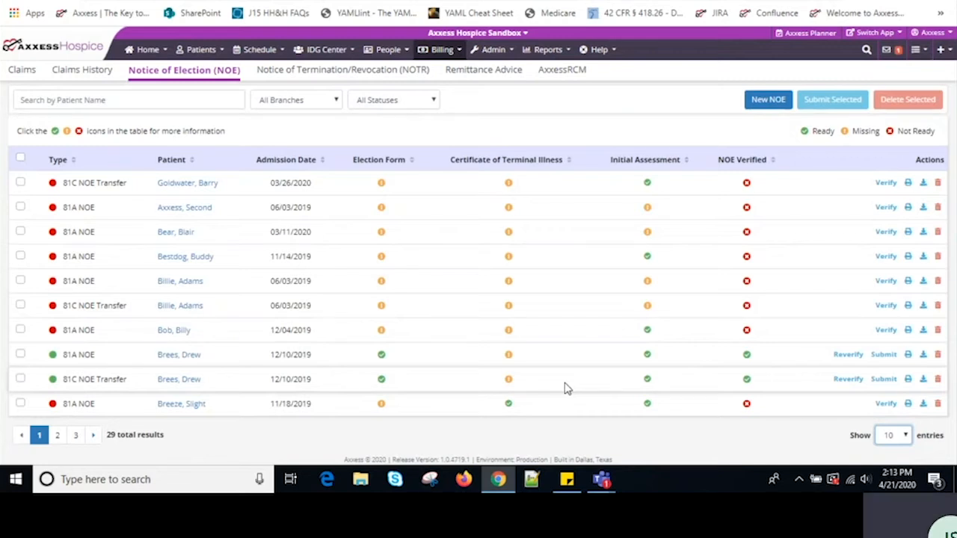
Step: View the Claims and Claims History pages in billing and return to the Notice of Election (NOE) list
left_click(21, 71)
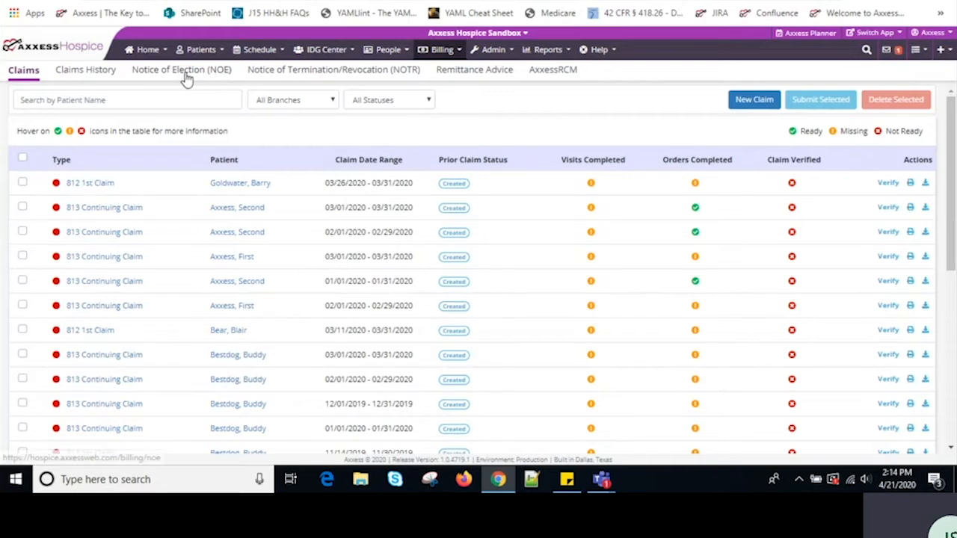
left_click(91, 74)
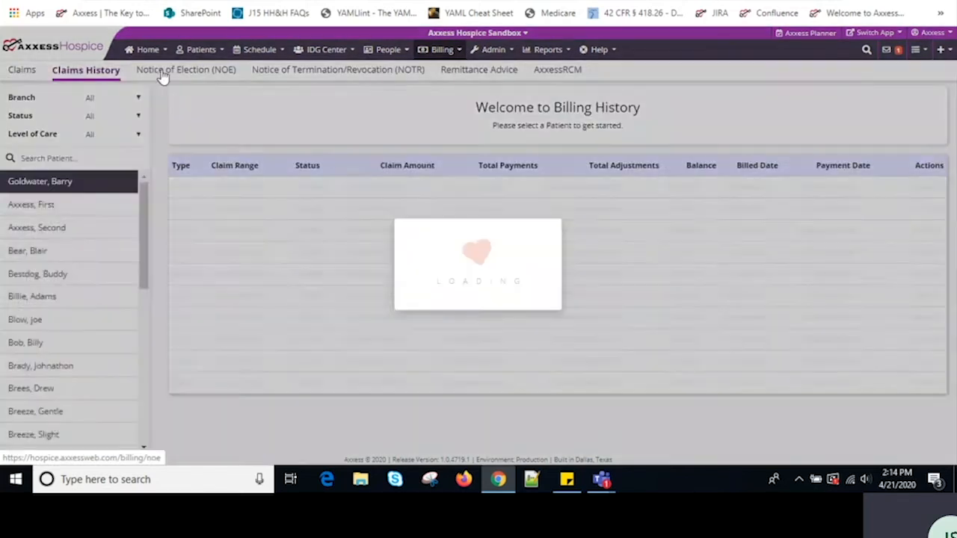
left_click(202, 73)
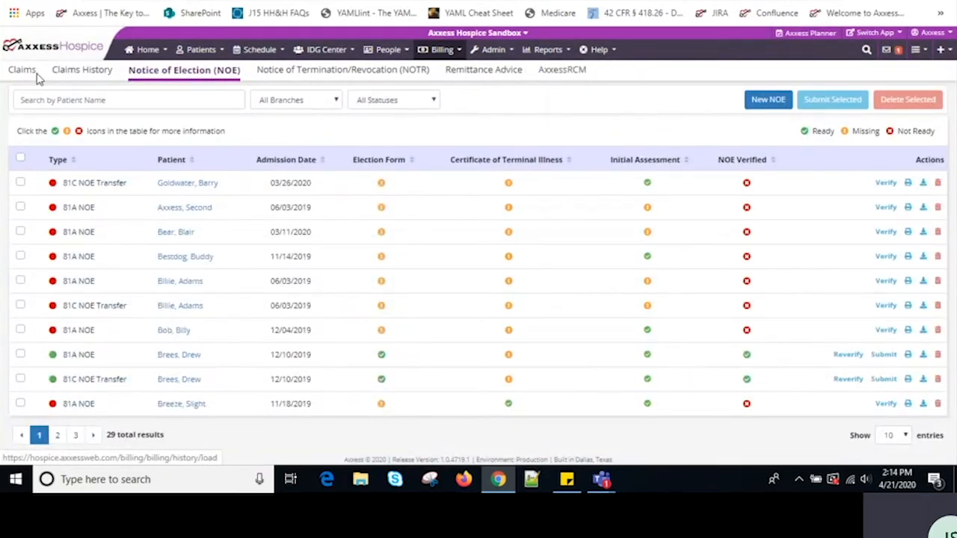
mouse_move(441, 49)
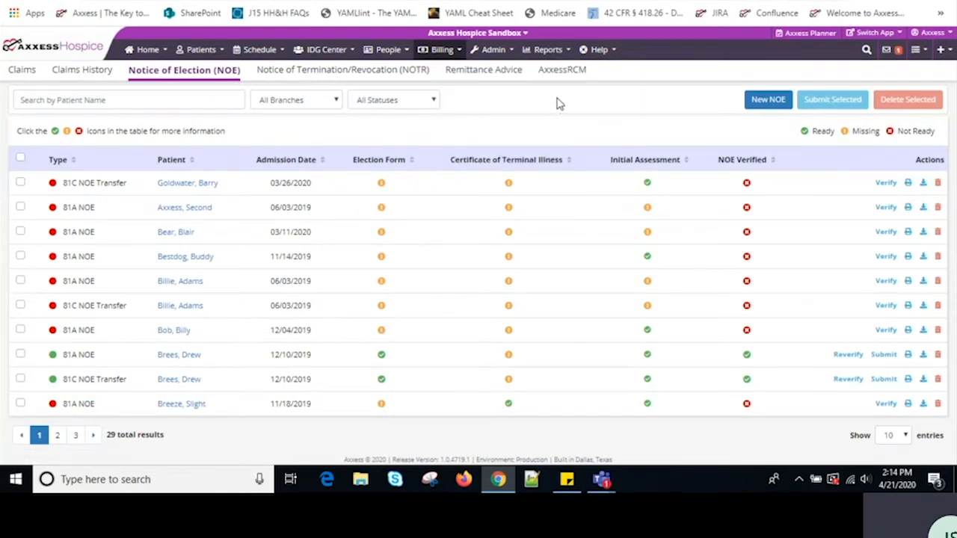
Step: Open the Claims list and examine the claim types, orders completed and claim verified columns
left_click(33, 71)
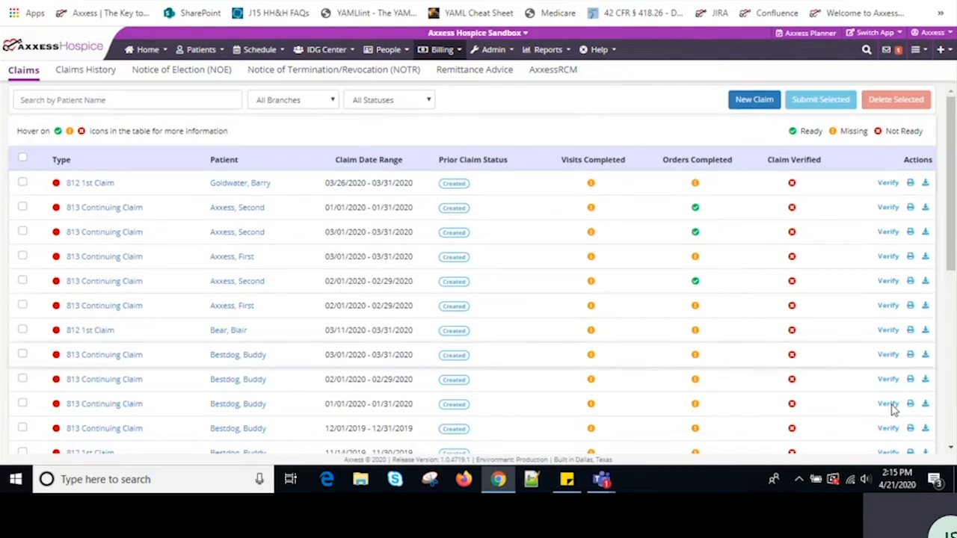
mouse_move(695, 234)
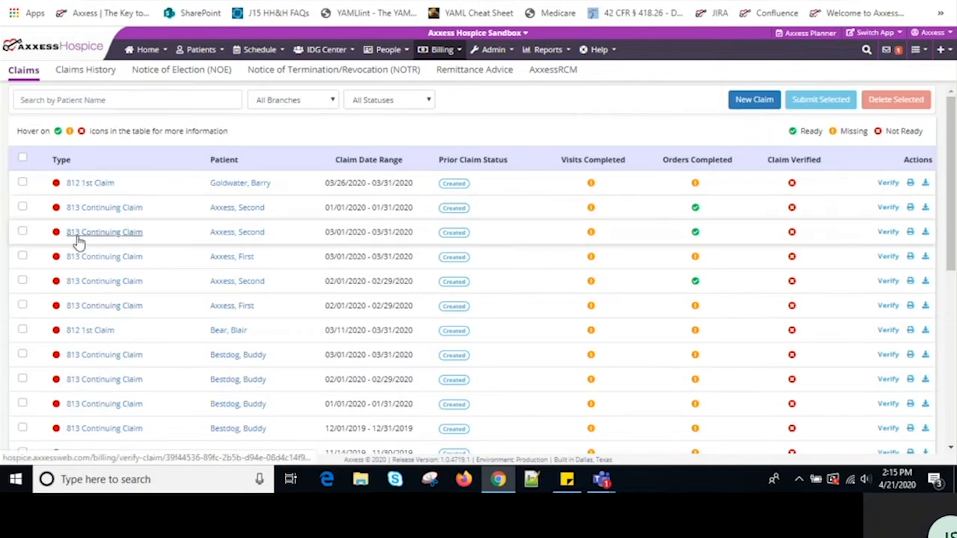
scroll(79, 399, "down", 2)
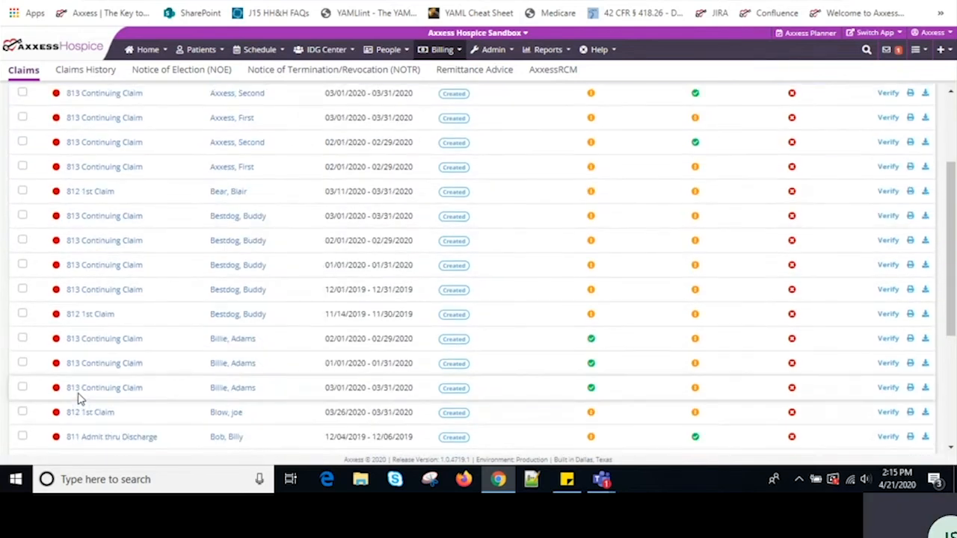
scroll(79, 399, "up", 2)
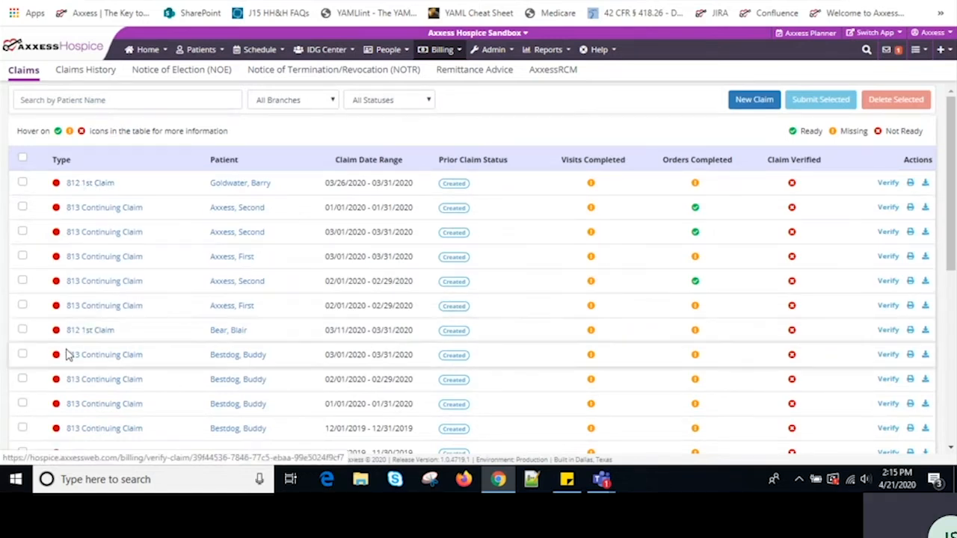
scroll(97, 380, "down", 3)
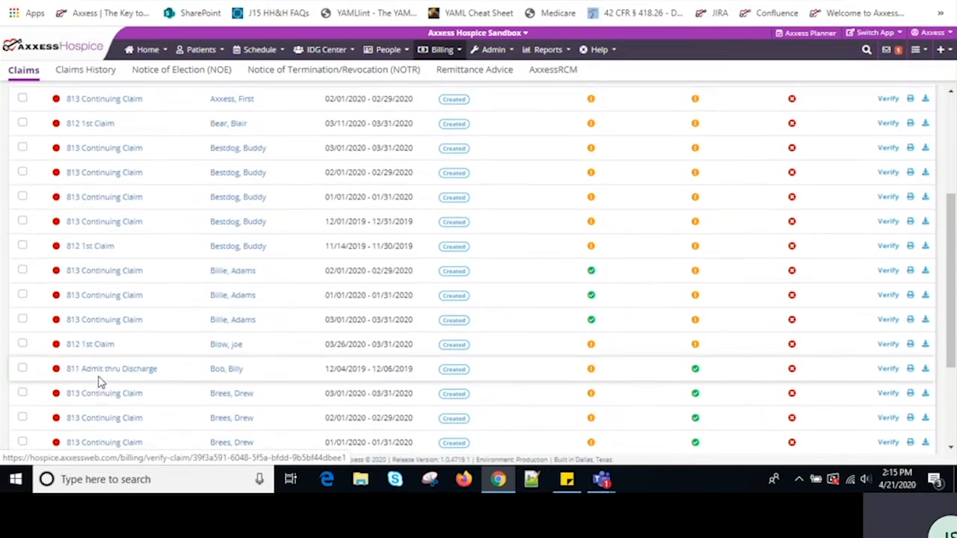
scroll(101, 381, "up", 3)
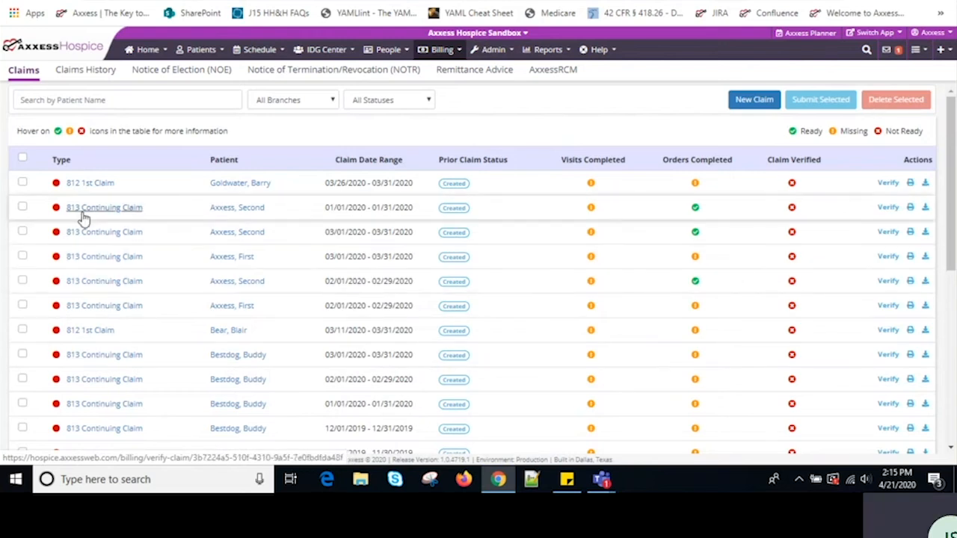
scroll(84, 228, "down", 4)
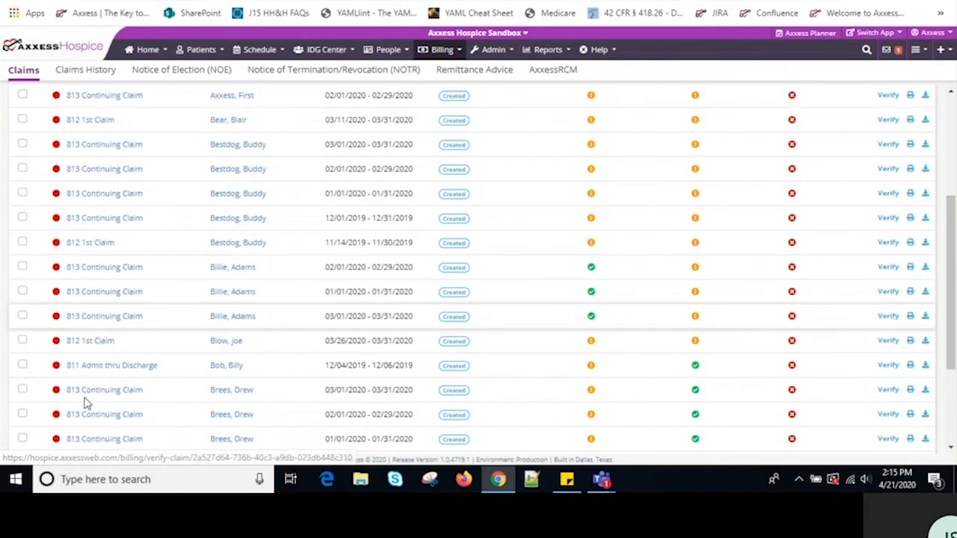
scroll(107, 391, "down", 1)
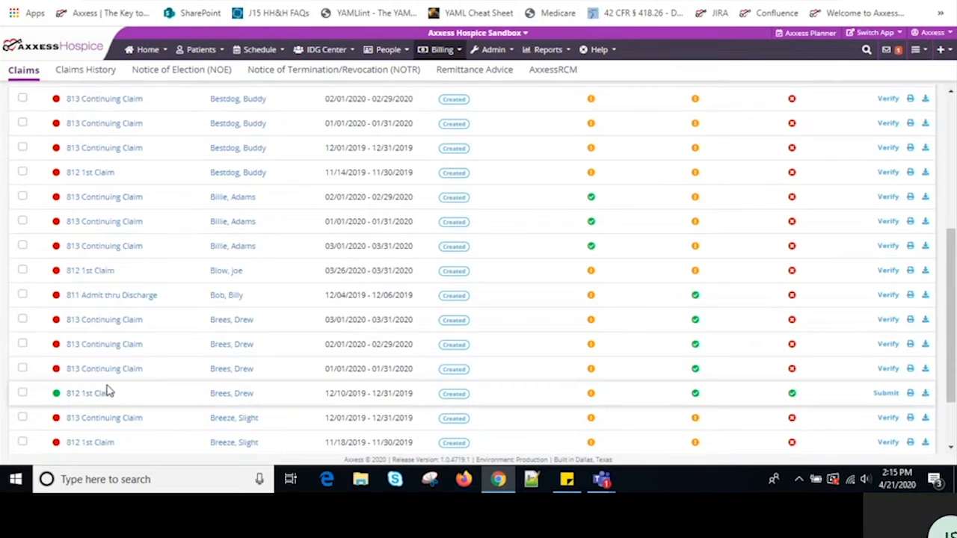
scroll(107, 391, "up", 5)
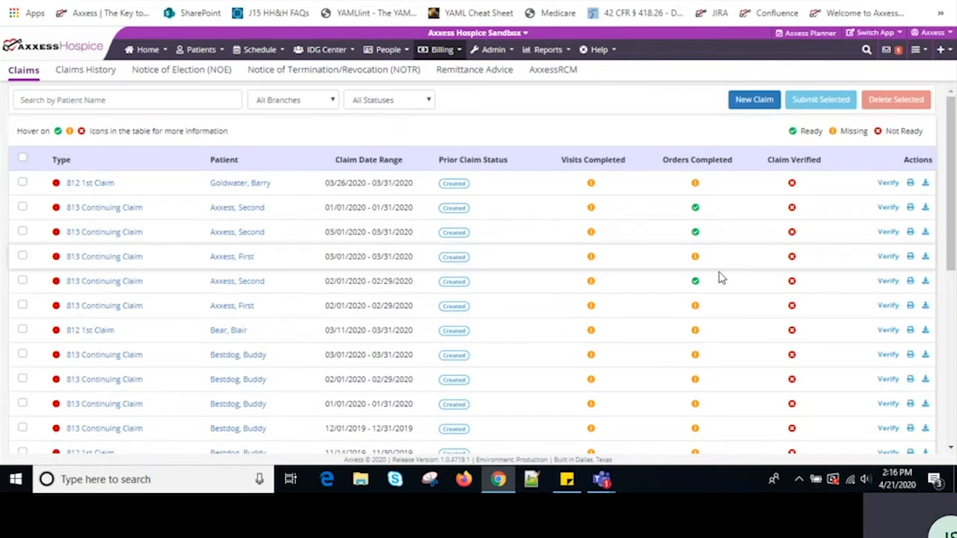
Step: Check the visits and orders completed indicators and open the 811 Admit thru Discharge claim for 12/04/2019 - 12/06/2019 for verification
mouse_move(696, 356)
scroll(696, 356, "down", 3)
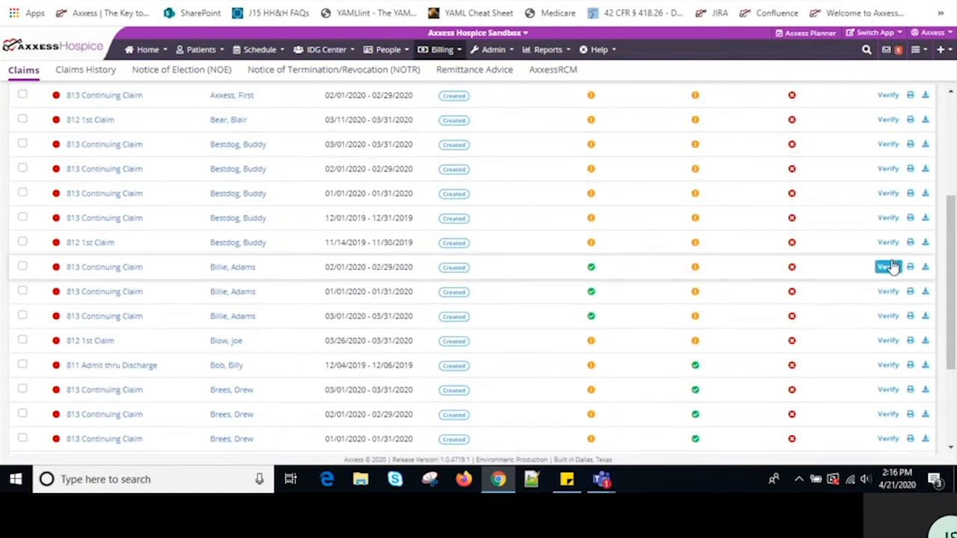
scroll(508, 343, "up", 3)
scroll(507, 344, "down", 5)
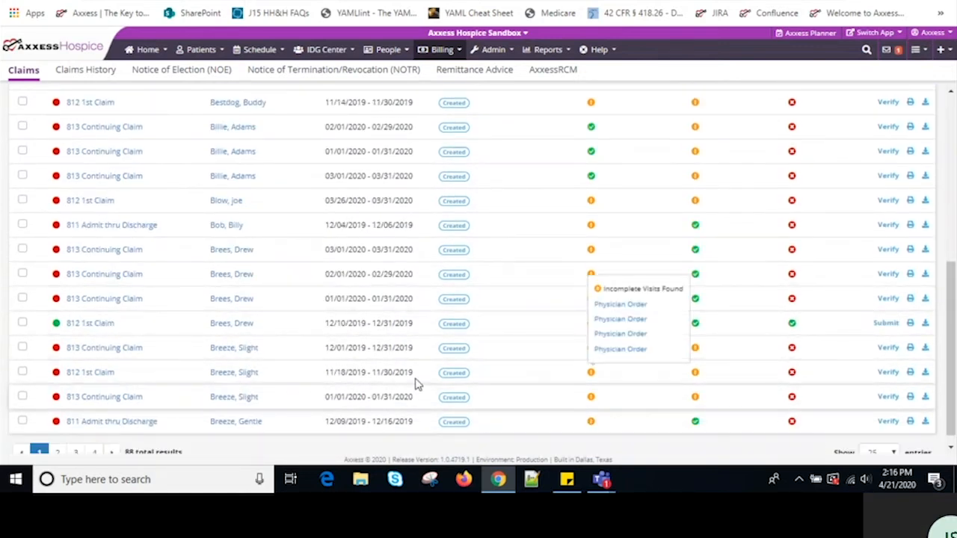
left_click(890, 225)
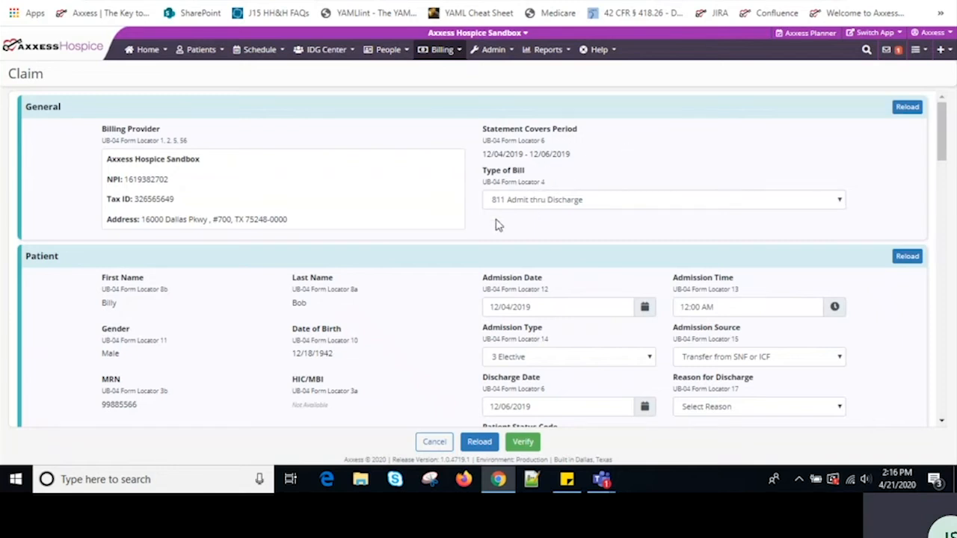
Step: Try the 812 1st Claim and 814 Discharge Claim types of bill and return the claim to 811 Admit thru Discharge
left_click(591, 205)
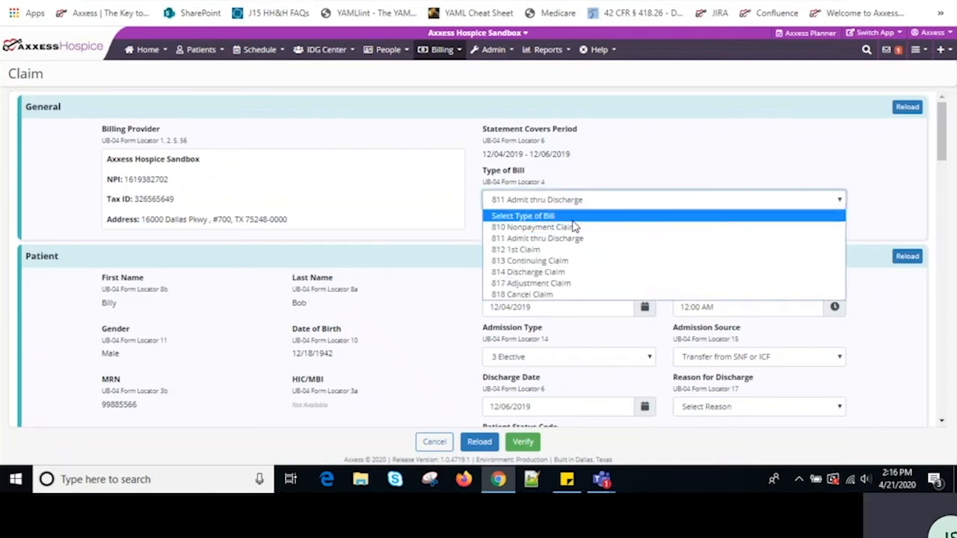
left_click(546, 250)
left_click(561, 205)
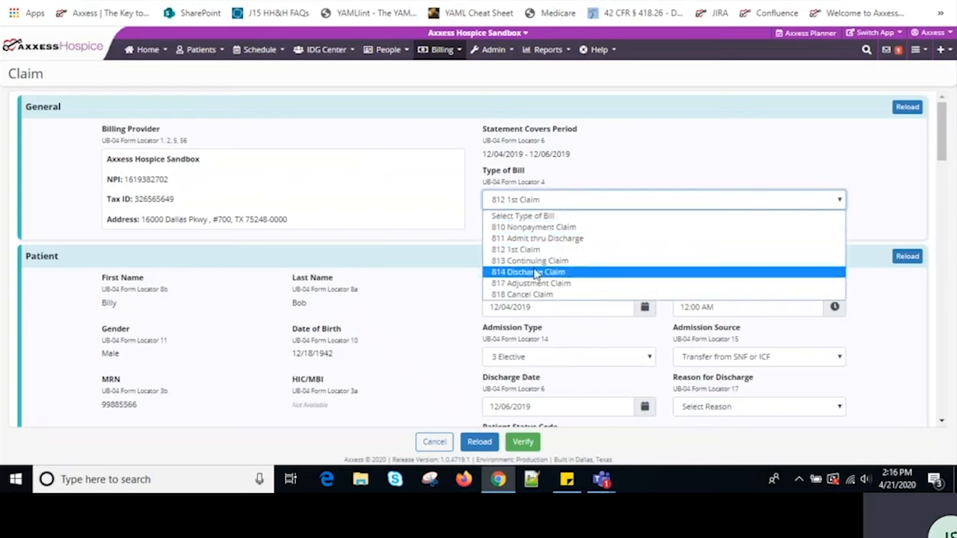
left_click(536, 272)
left_click(583, 206)
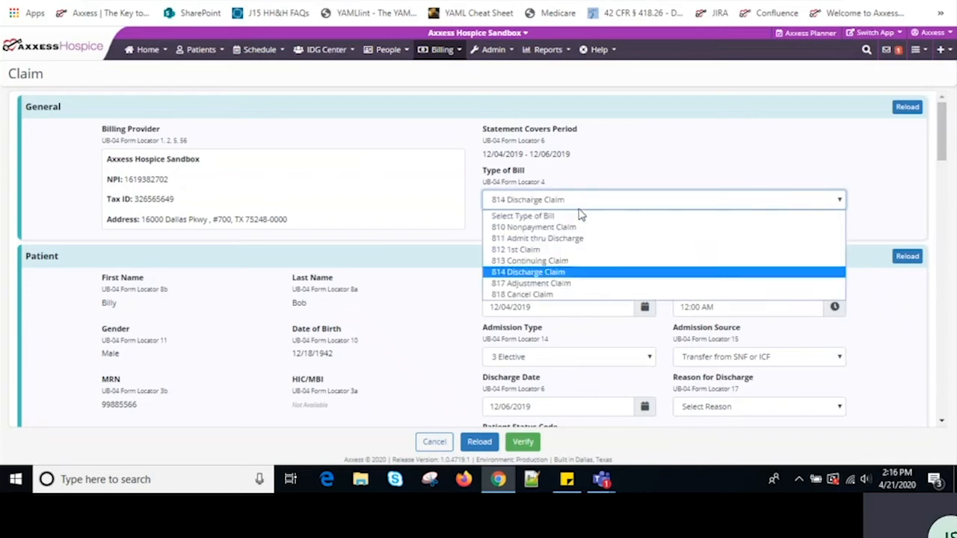
left_click(552, 238)
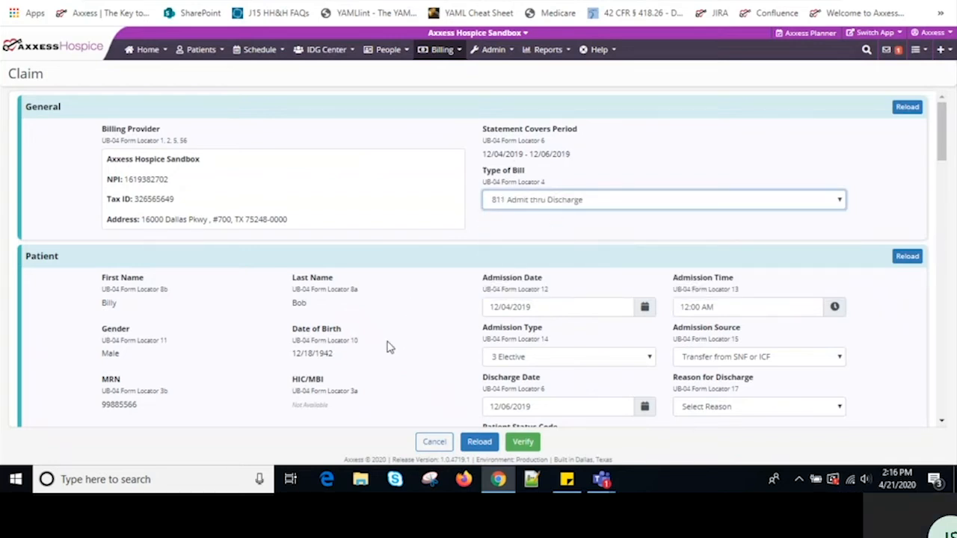
scroll(302, 383, "down", 1)
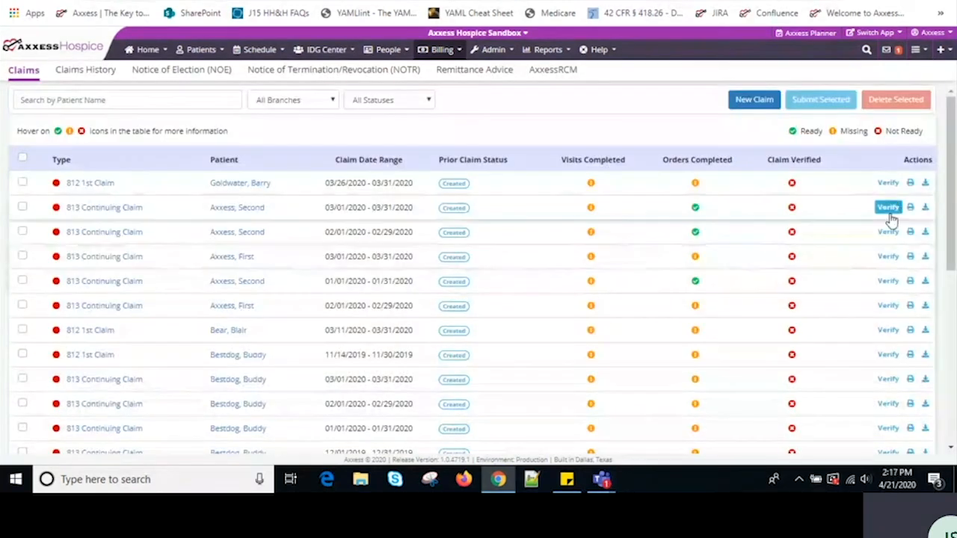
Step: Open the first 813 Continuing Claim for 03/01/2020 - 03/31/2020 for verification and recheck the patient's Medicare eligibility
left_click(889, 208)
scroll(379, 306, "down", 5)
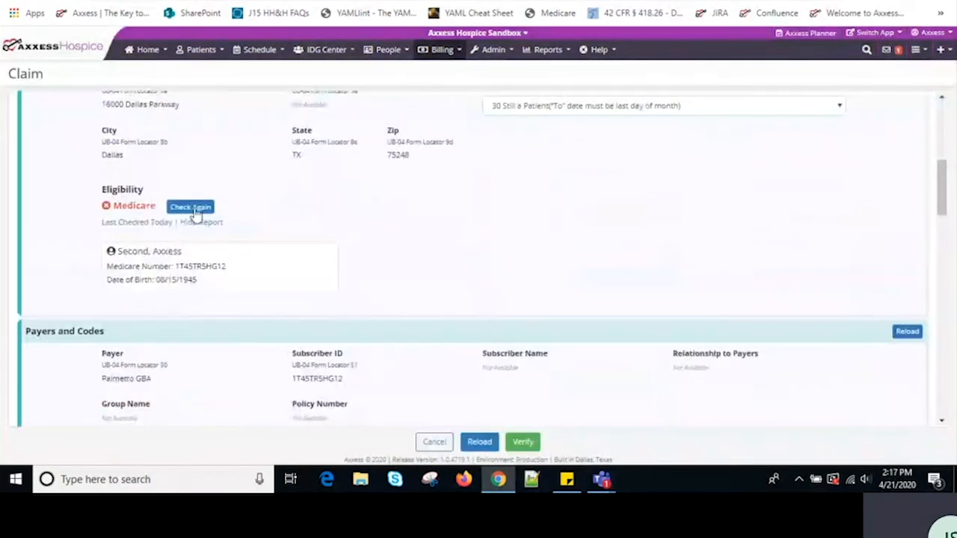
left_click(191, 210)
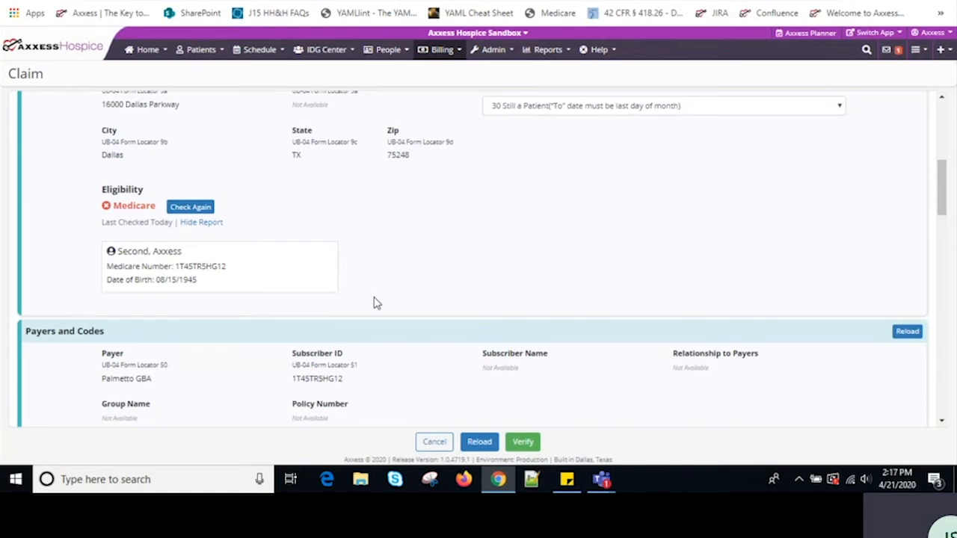
Step: Examine the claim's payer details and its authorization, condition, occurrence and value code fields
scroll(376, 314, "down", 3)
scroll(376, 325, "down", 2)
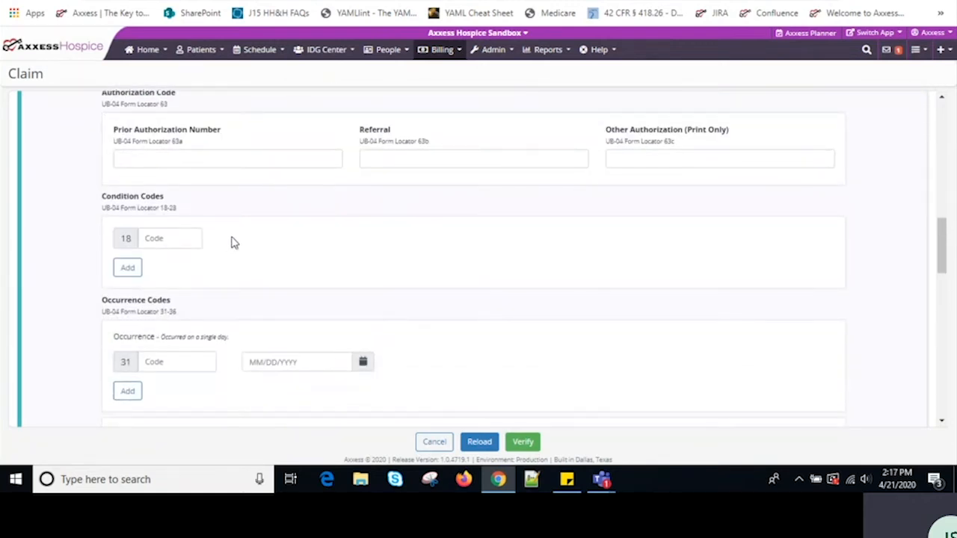
scroll(228, 247, "up", 3)
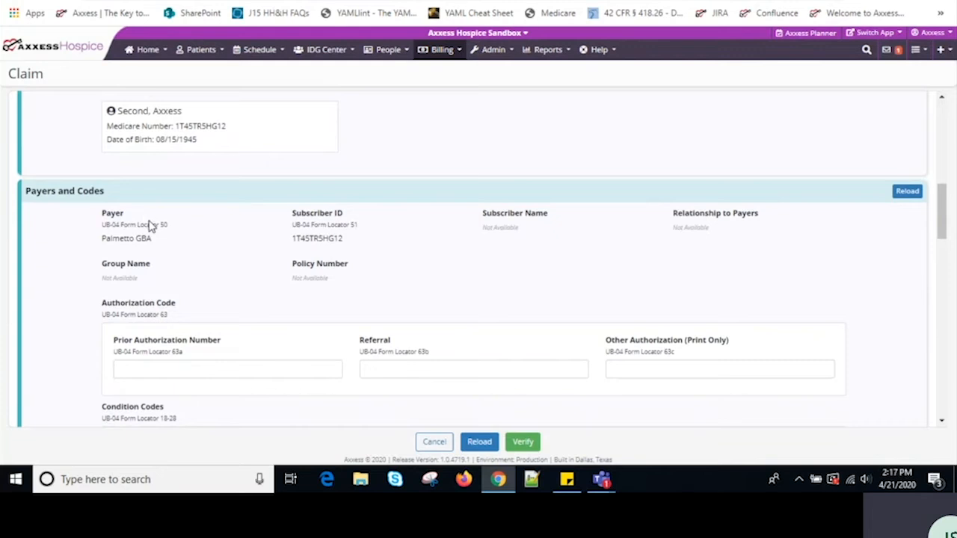
scroll(313, 374, "down", 2)
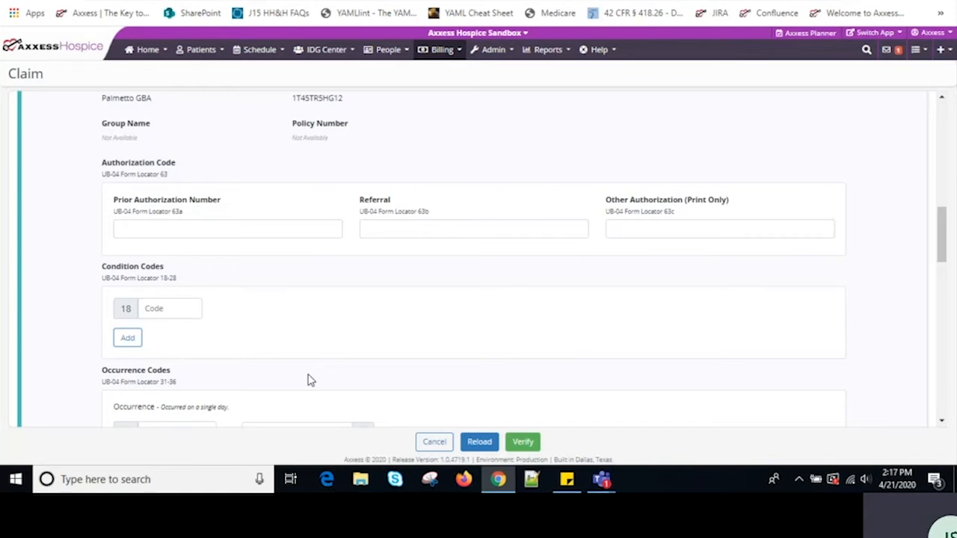
scroll(314, 380, "up", 4)
scroll(540, 284, "down", 5)
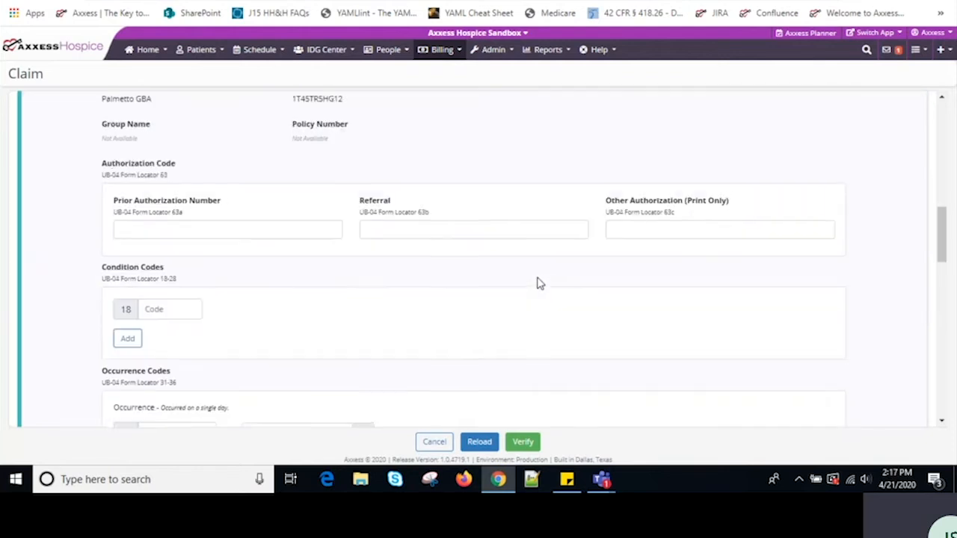
scroll(541, 283, "up", 1)
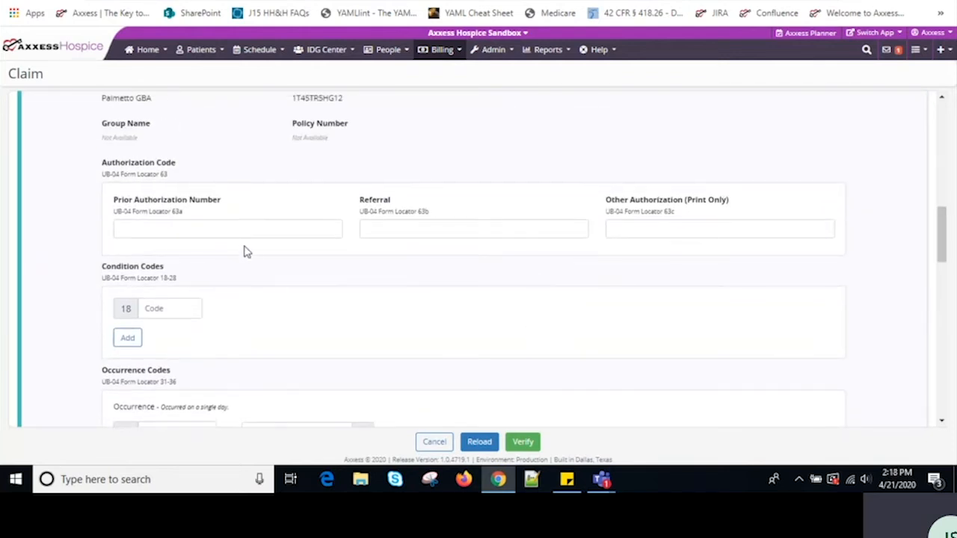
left_click(243, 227)
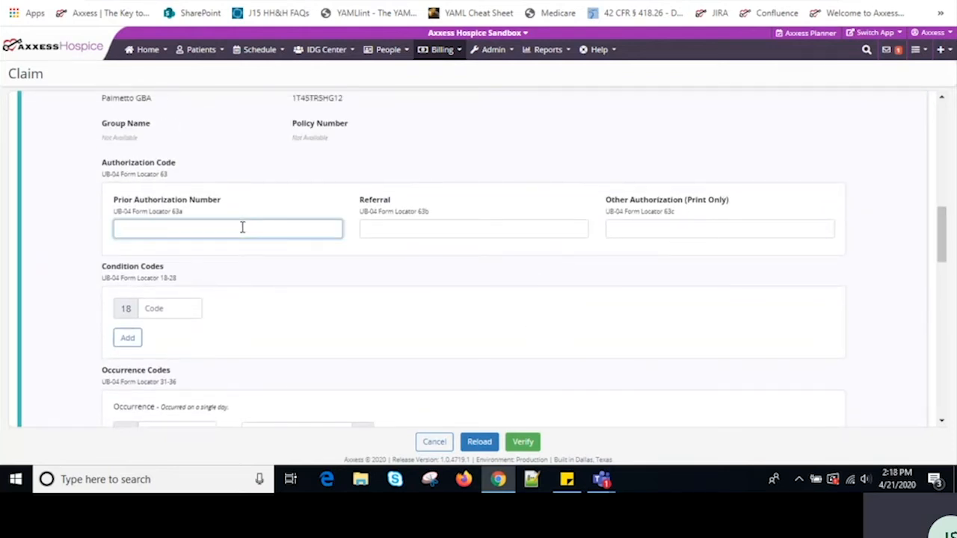
scroll(277, 298, "down", 5)
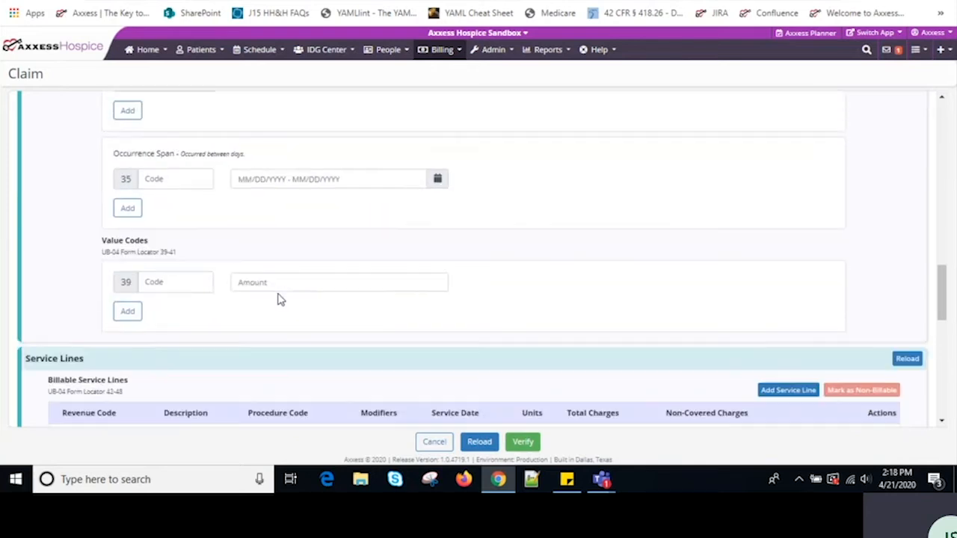
Step: Add a billable service line with revenue code 0250 and description Medication
scroll(280, 299, "down", 2)
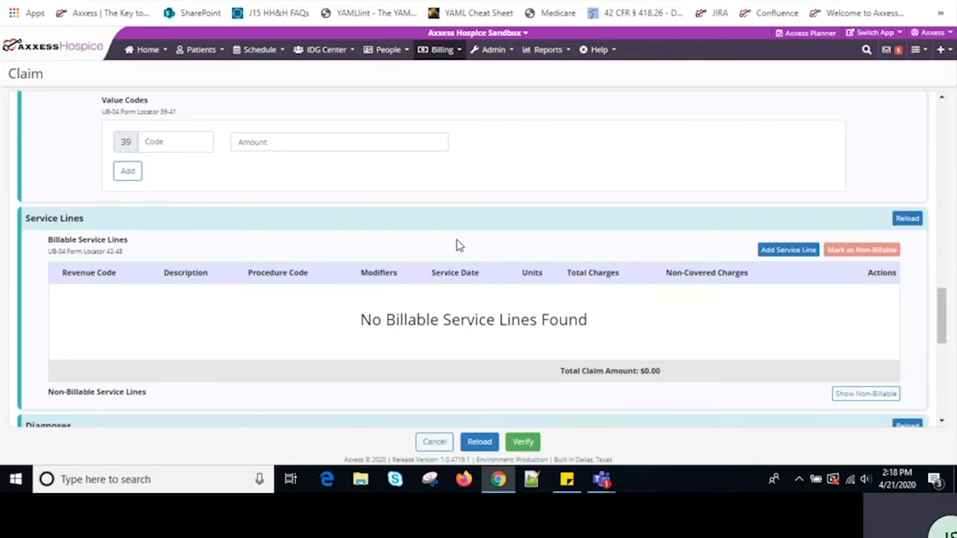
left_click(787, 250)
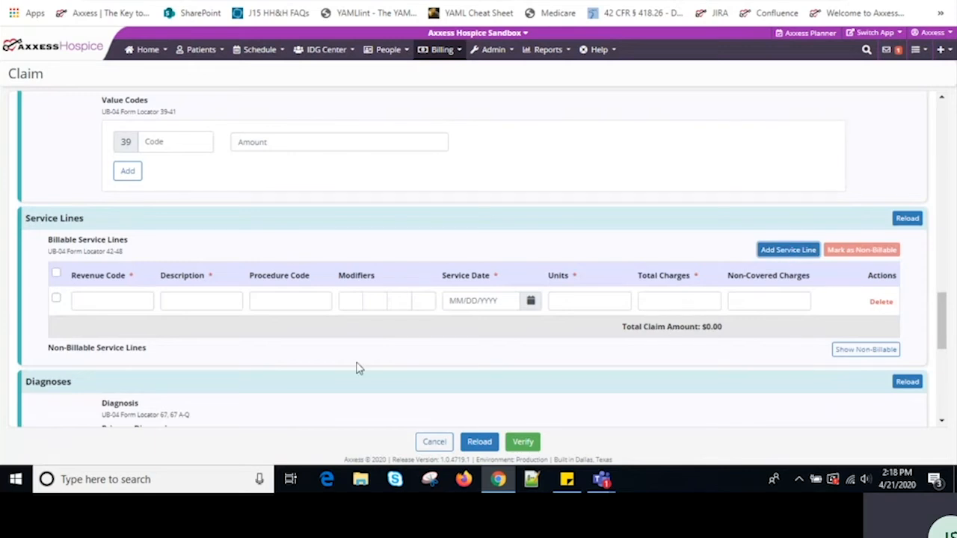
left_click(108, 300)
left_click(238, 305)
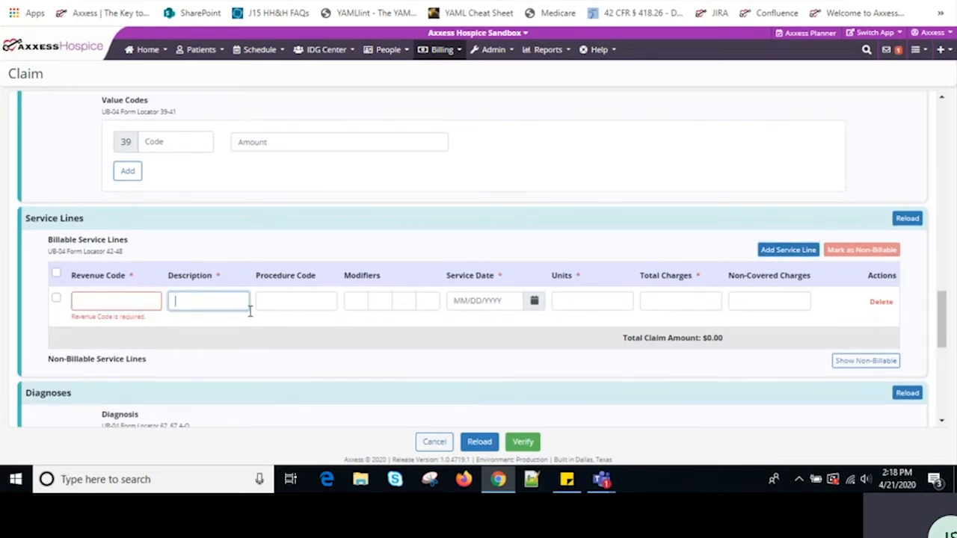
left_click(300, 300)
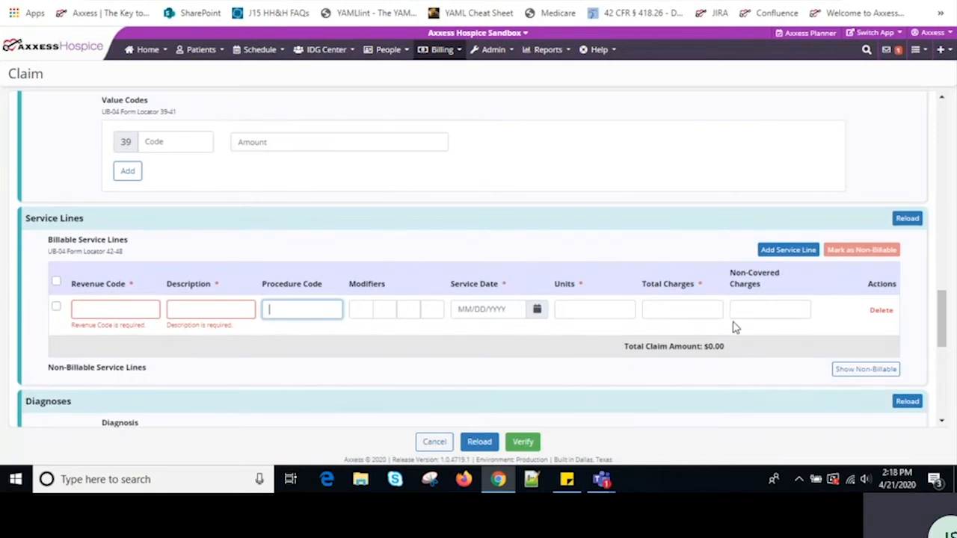
left_click(92, 309)
type("0250")
left_click(179, 307)
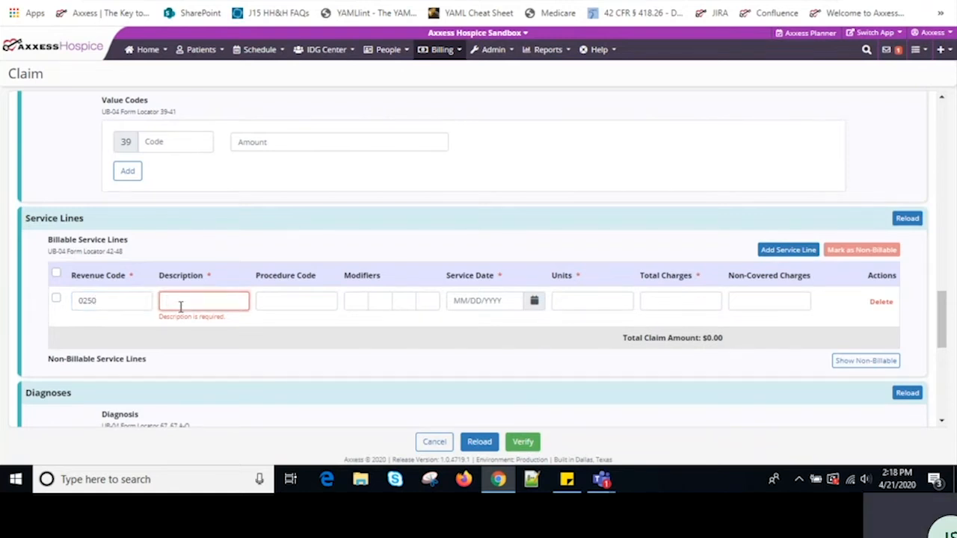
type("Medication")
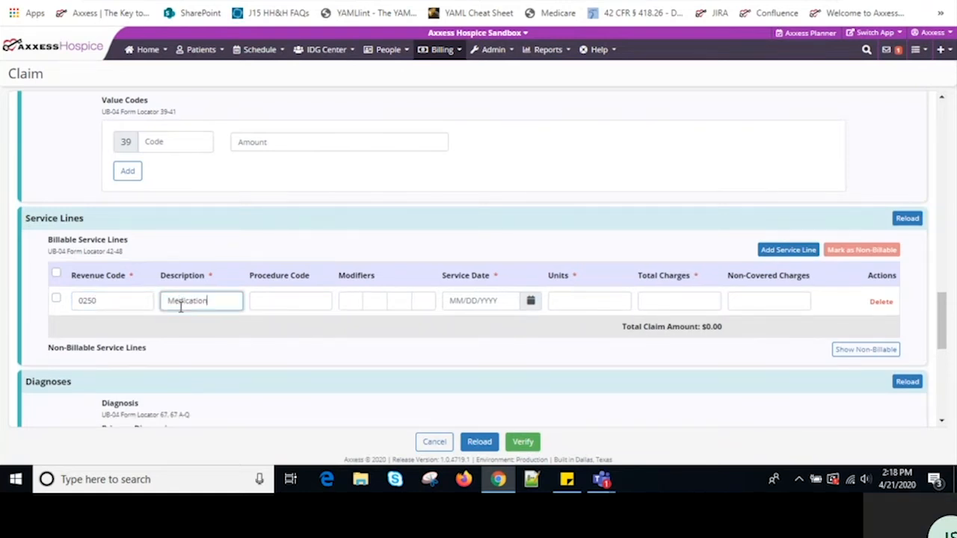
Step: Set the Medication line's service date to 04/01/2020, its units to 50 and its total charges to 500.00
left_click(531, 303)
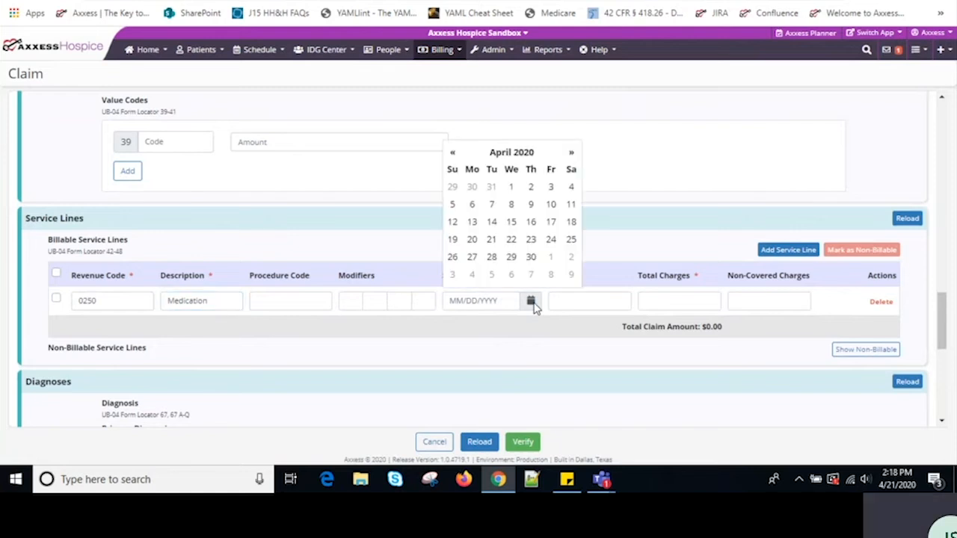
left_click(511, 187)
left_click(620, 299)
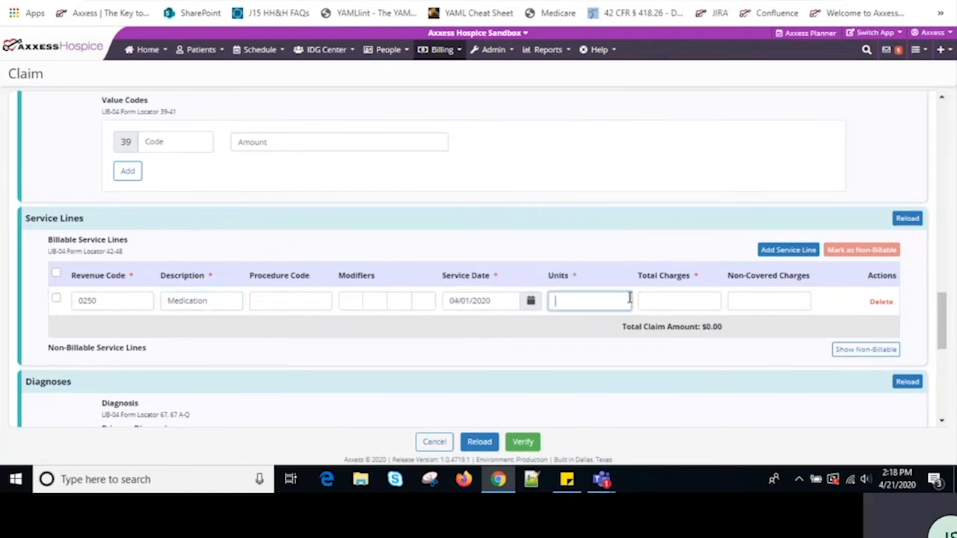
type("50")
left_click(694, 301)
type("500.00")
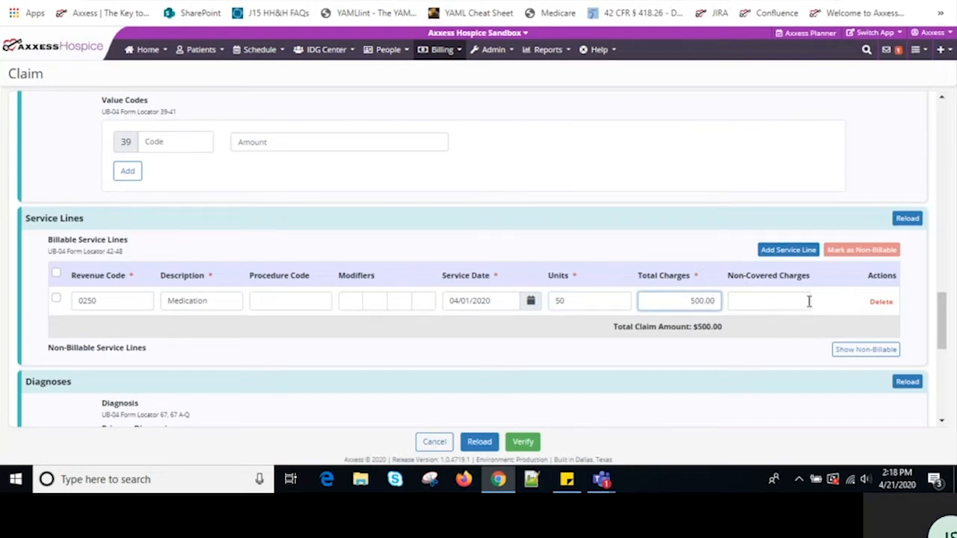
Step: Add a second billable service line with revenue code 0656, description Routine and service date 04/01/2020
left_click(790, 249)
left_click(87, 330)
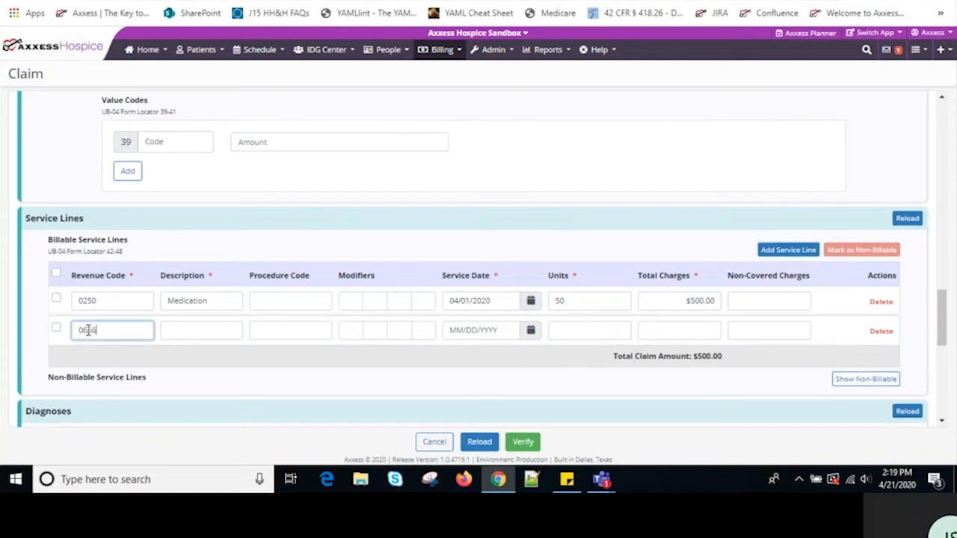
type("0656")
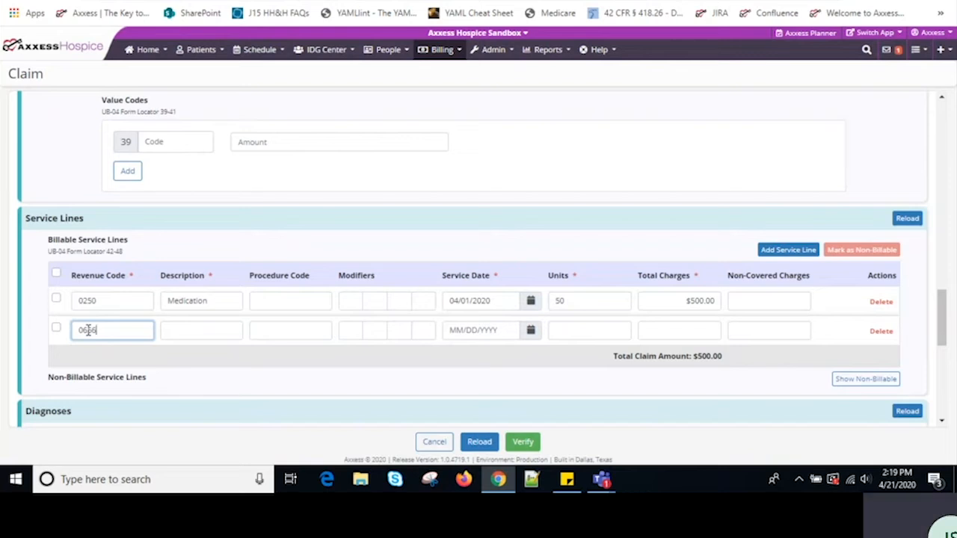
left_click(212, 327)
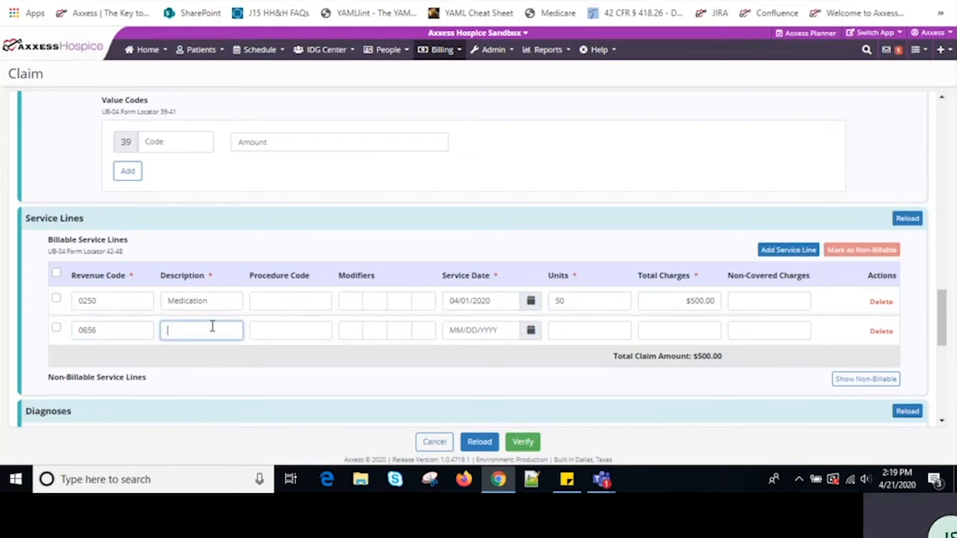
type("Routine")
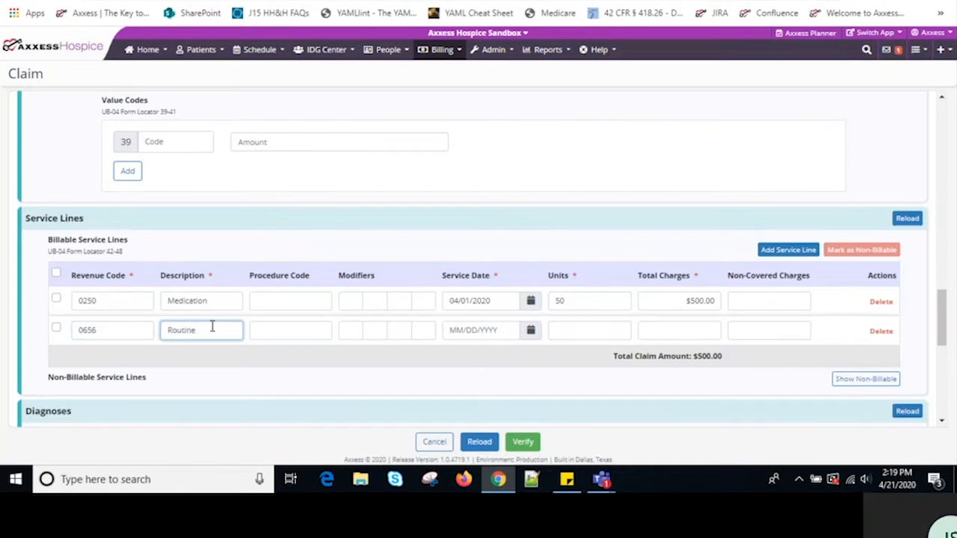
left_click(531, 330)
left_click(512, 217)
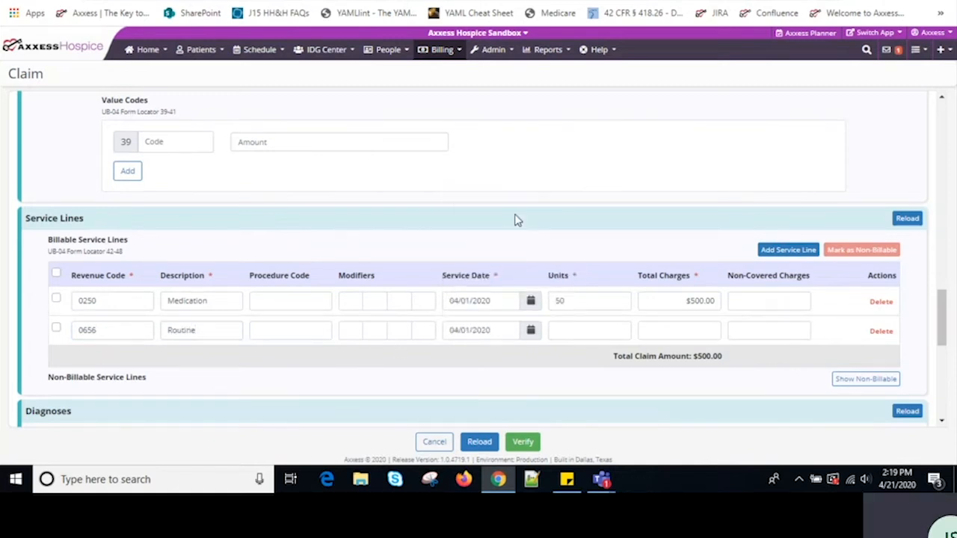
Step: Give the Routine line procedure code Q5001, 31 units and total charges of 4599.00
left_click(293, 333)
type("Q5001")
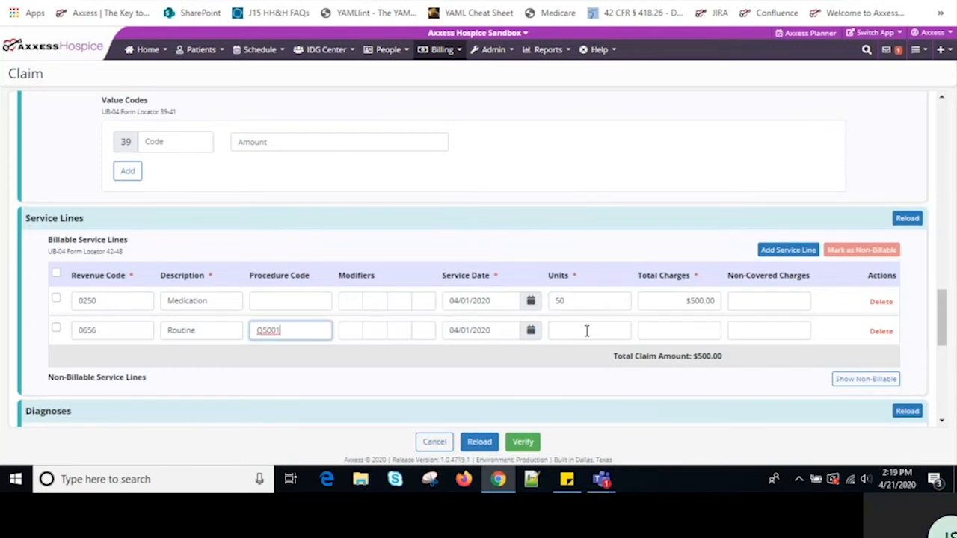
left_click(587, 331)
type("31")
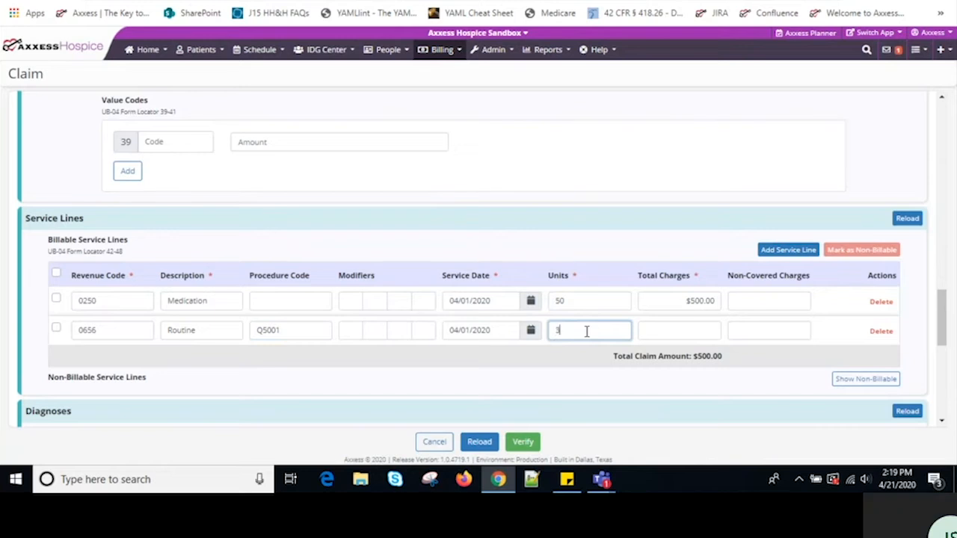
left_click(652, 330)
type("4599.0")
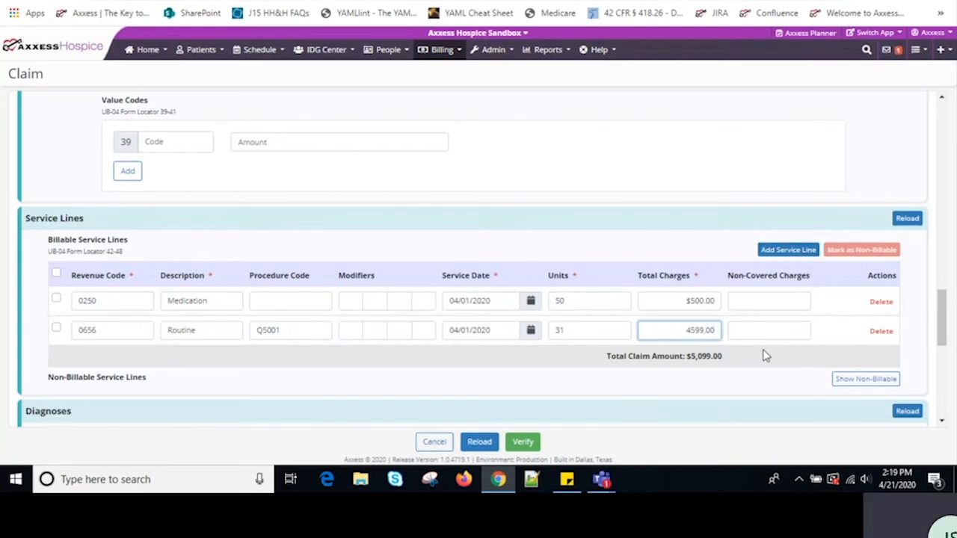
Step: Mark the 0250 Medication service line as non-billable and show the non-billable service lines
scroll(737, 362, "down", 1)
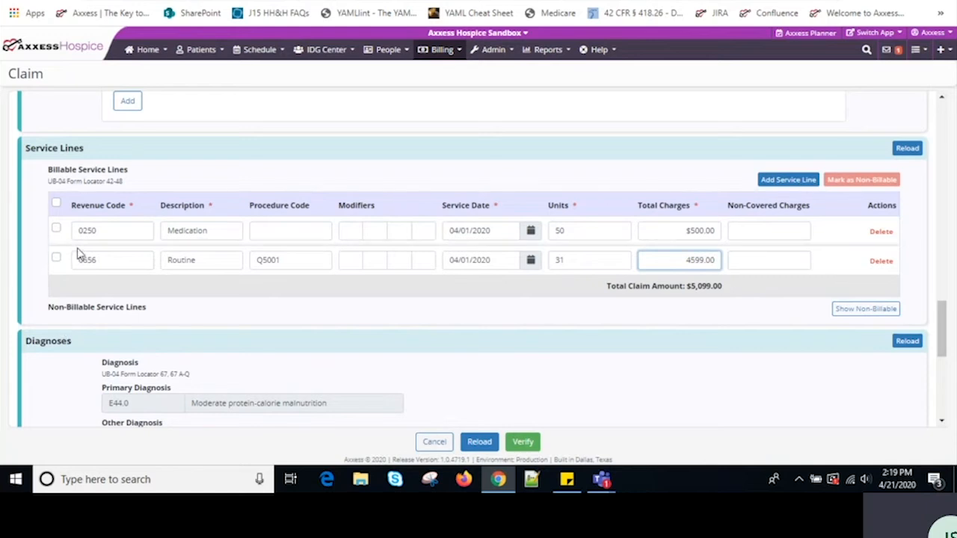
left_click(56, 228)
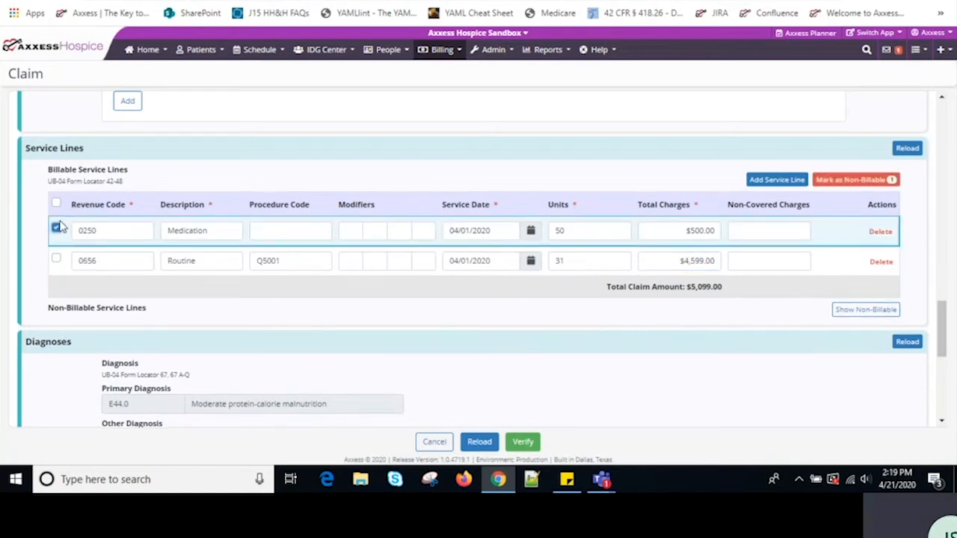
left_click(856, 179)
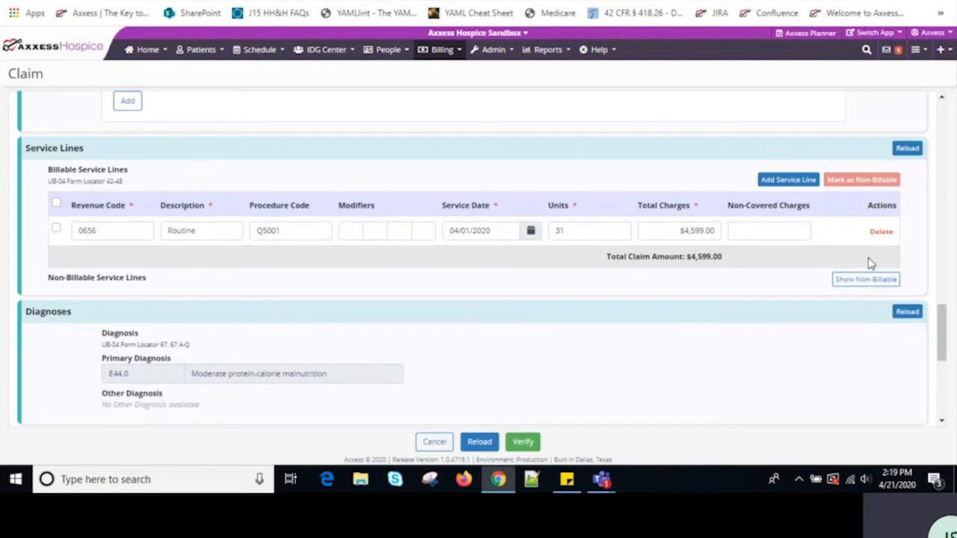
left_click(864, 281)
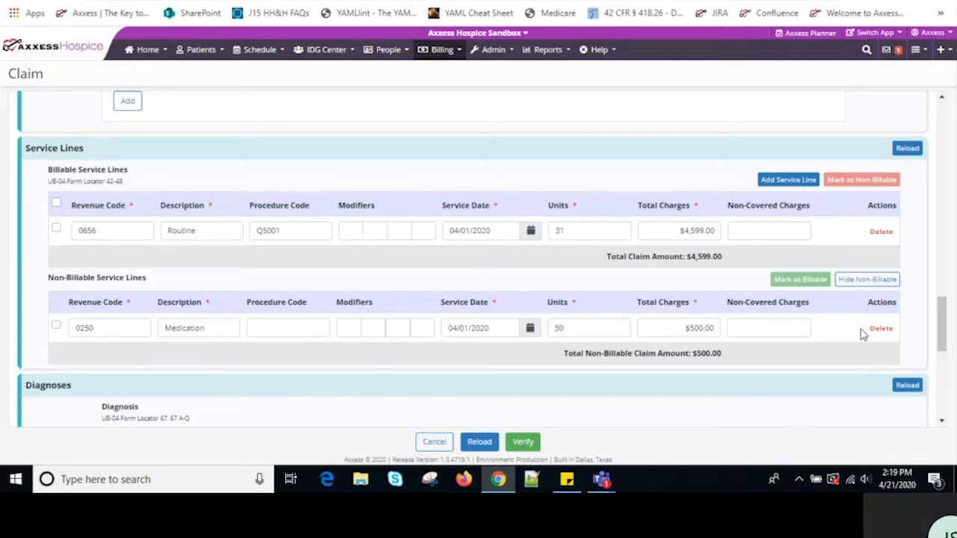
Step: Mark the non-billable 0250 Medication service line as billable again
left_click(56, 327)
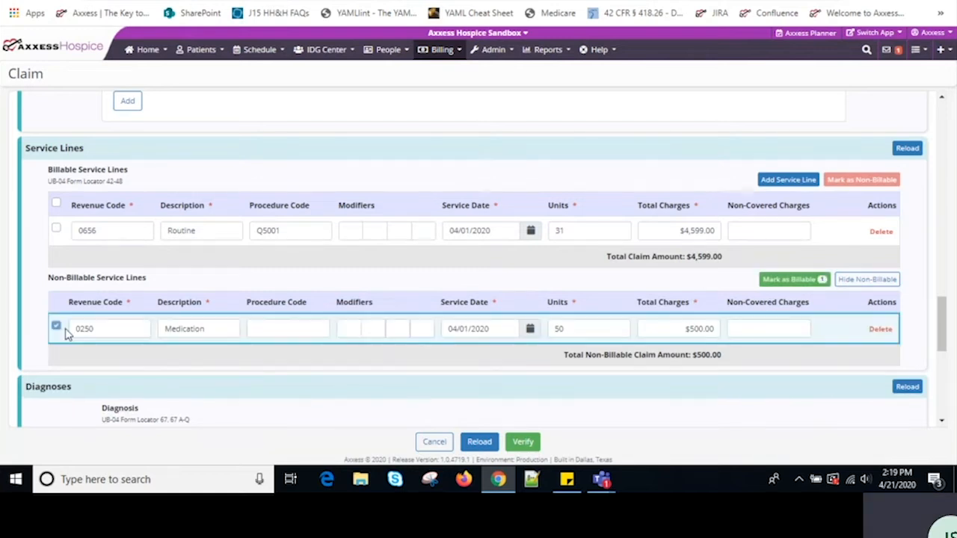
left_click(796, 280)
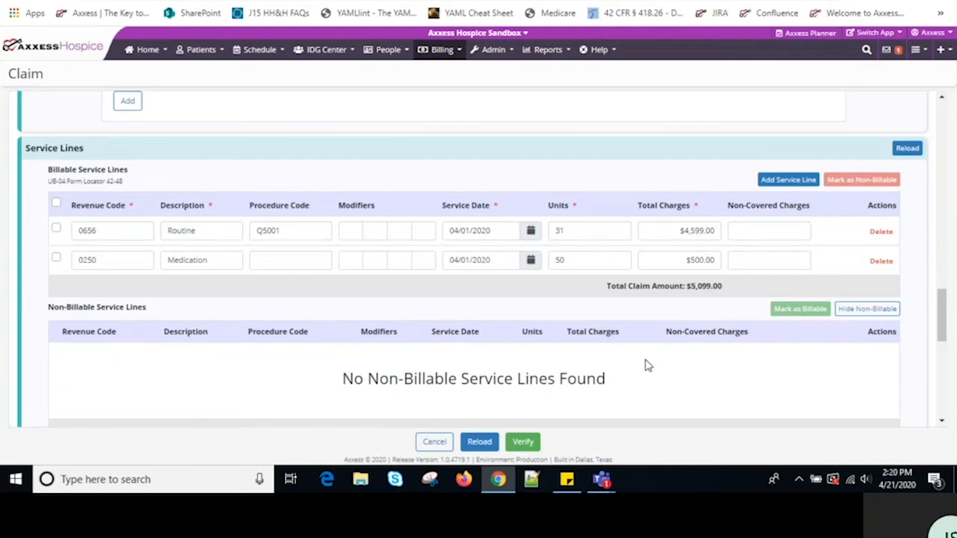
scroll(648, 367, "down", 2)
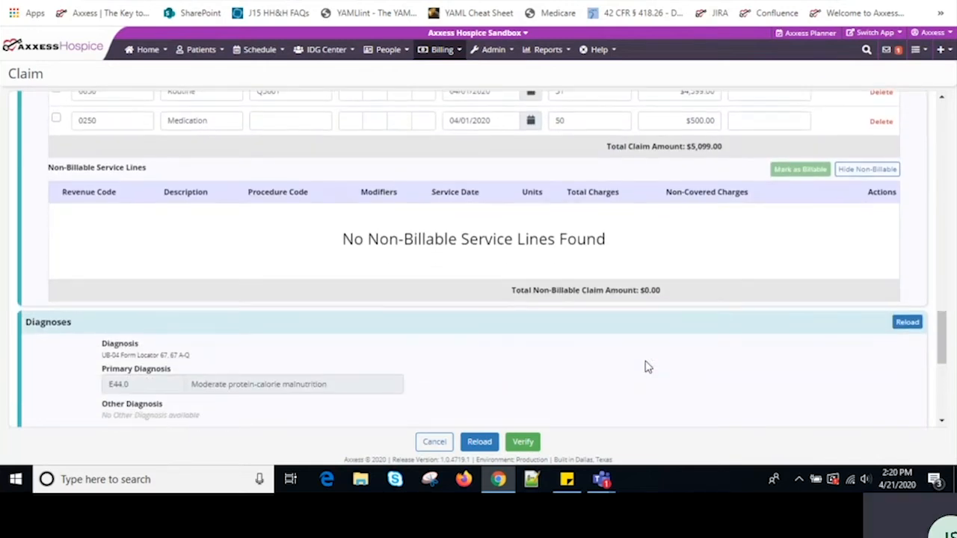
scroll(648, 367, "up", 2)
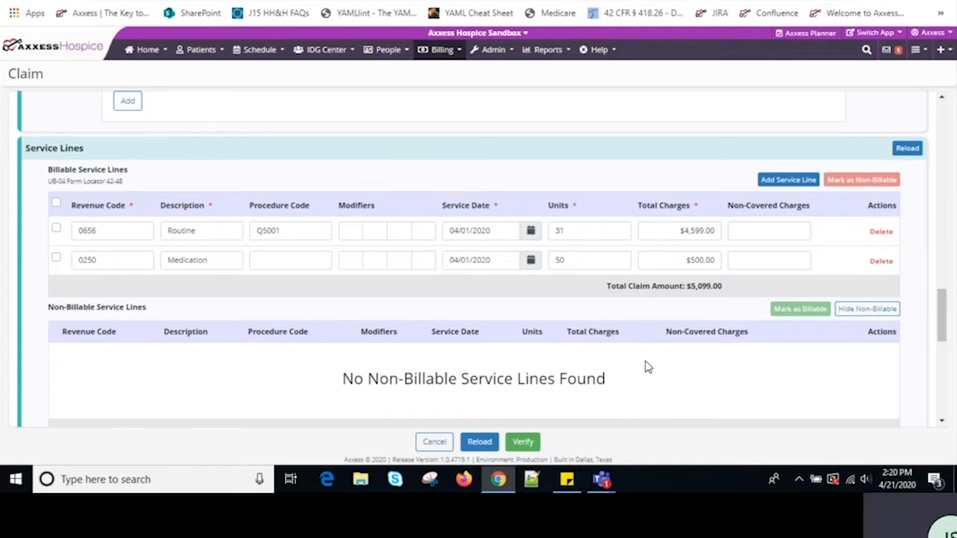
Step: Examine the claim's Diagnoses, Providers and Remarks sections, including the attending and rendering provider fields
scroll(513, 288, "down", 2)
scroll(513, 288, "down", 2)
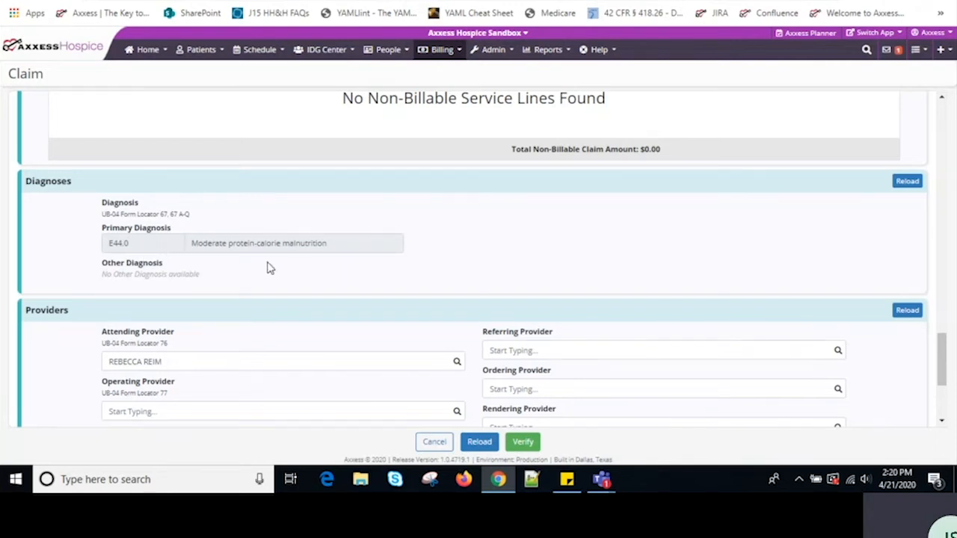
scroll(186, 320, "down", 3)
scroll(186, 326, "up", 1)
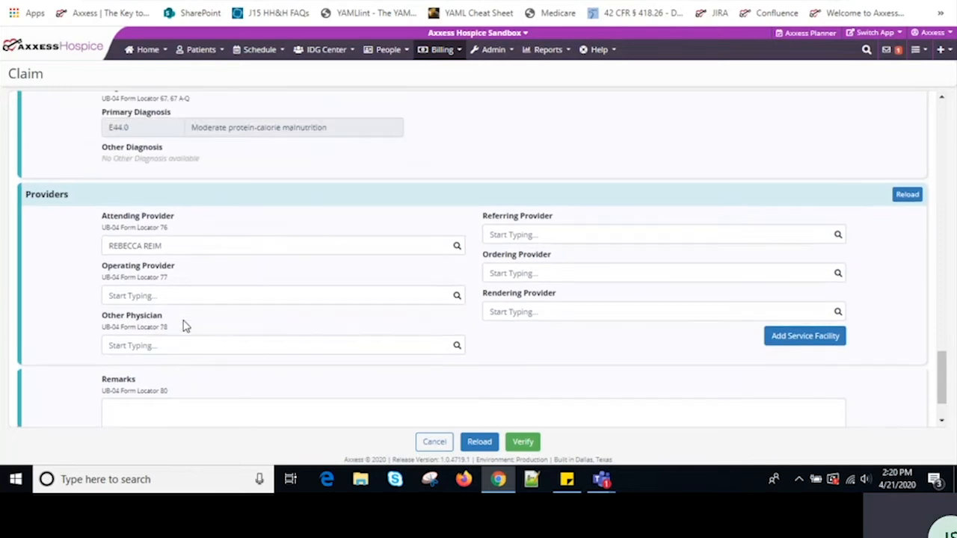
scroll(186, 327, "up", 1)
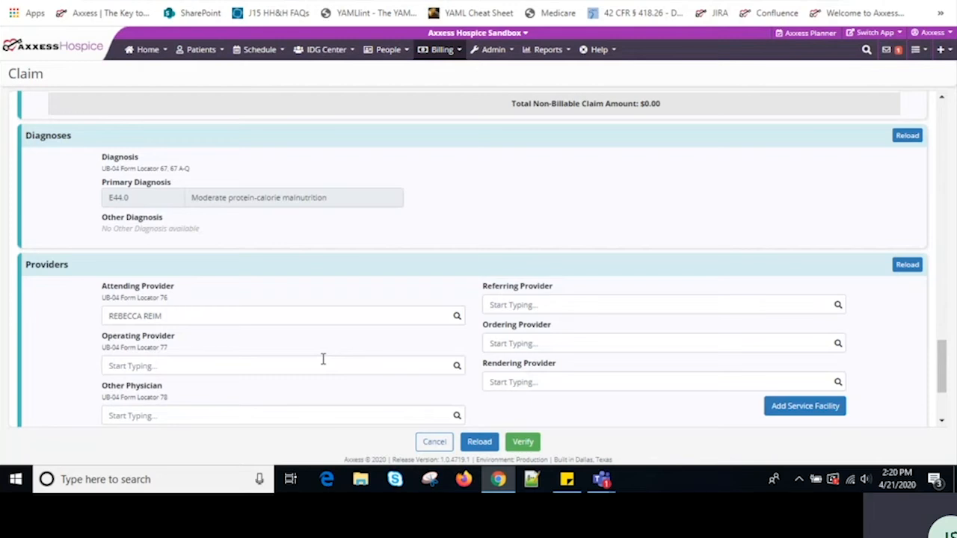
scroll(318, 362, "down", 3)
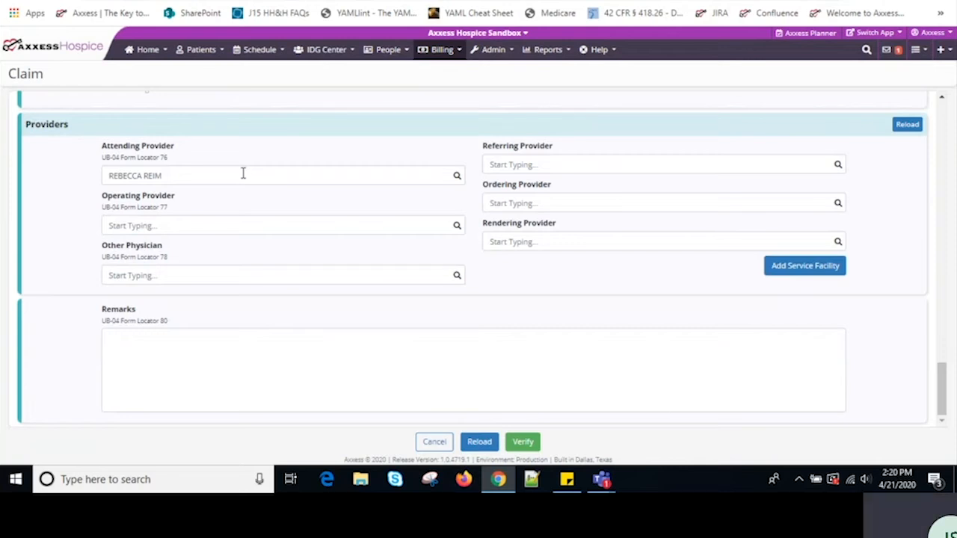
left_click(569, 242)
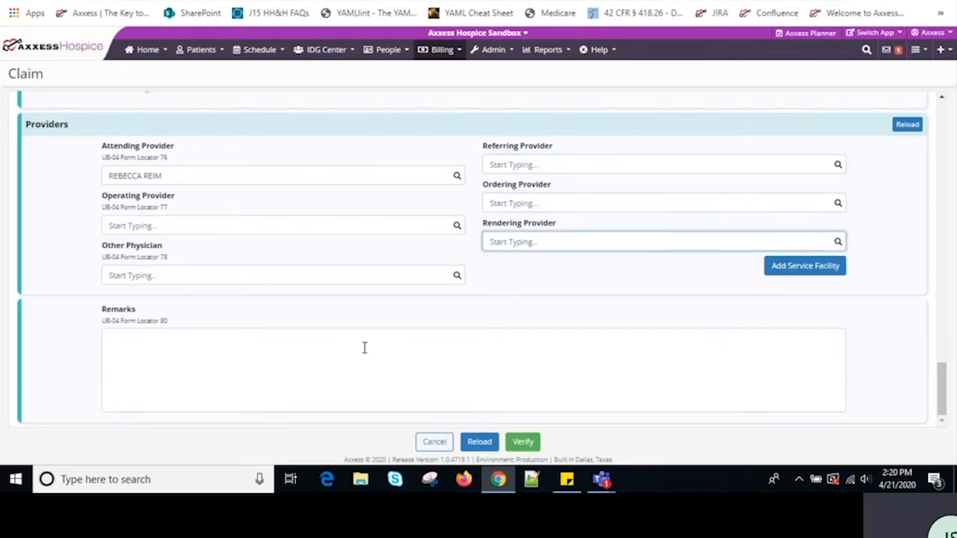
left_click(331, 350)
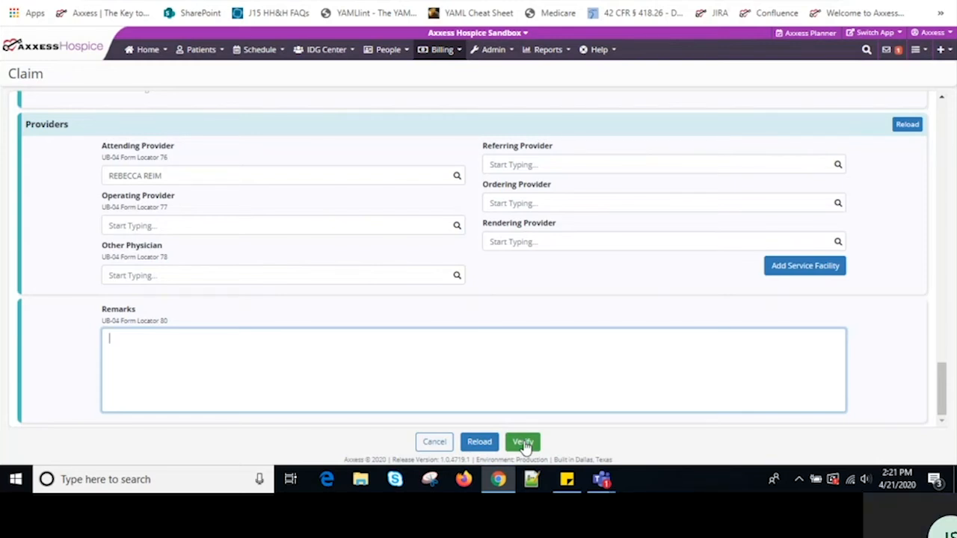
Step: Cancel out of the claim without verifying it and confirm leaving the page to return to the claims list
left_click(433, 448)
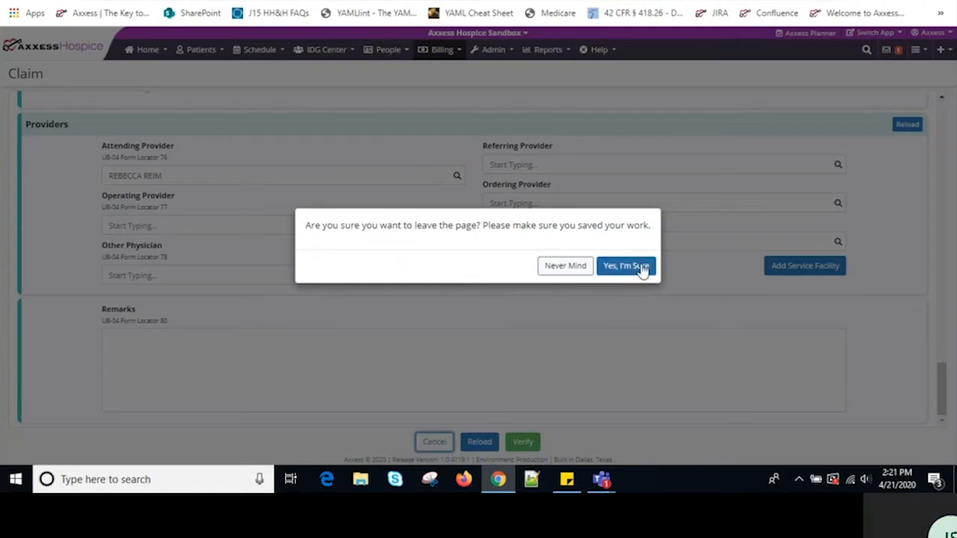
left_click(568, 269)
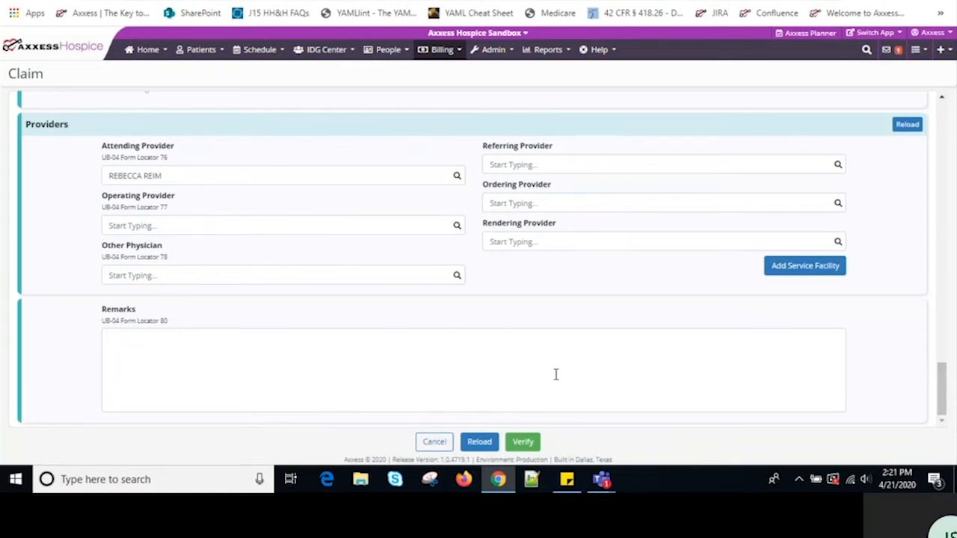
scroll(556, 374, "up", 1)
scroll(556, 373, "up", 3)
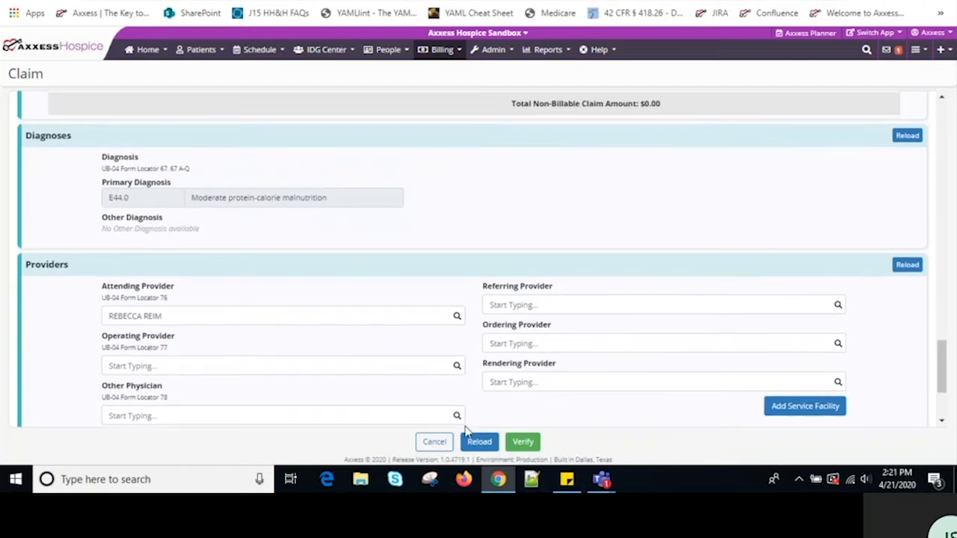
left_click(434, 448)
left_click(620, 263)
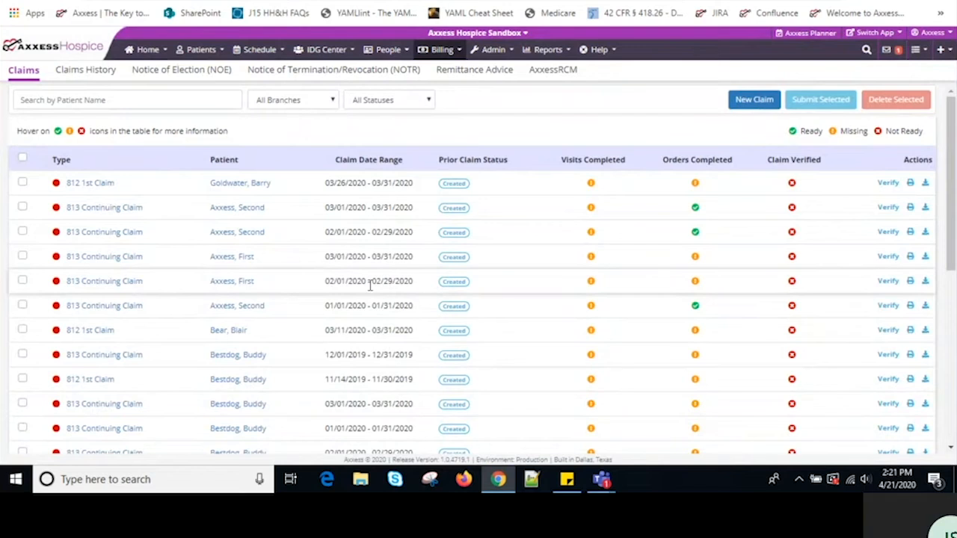
Step: Examine the visits and orders completion details of the listed claims and dismiss the mail notification
scroll(366, 297, "down", 1)
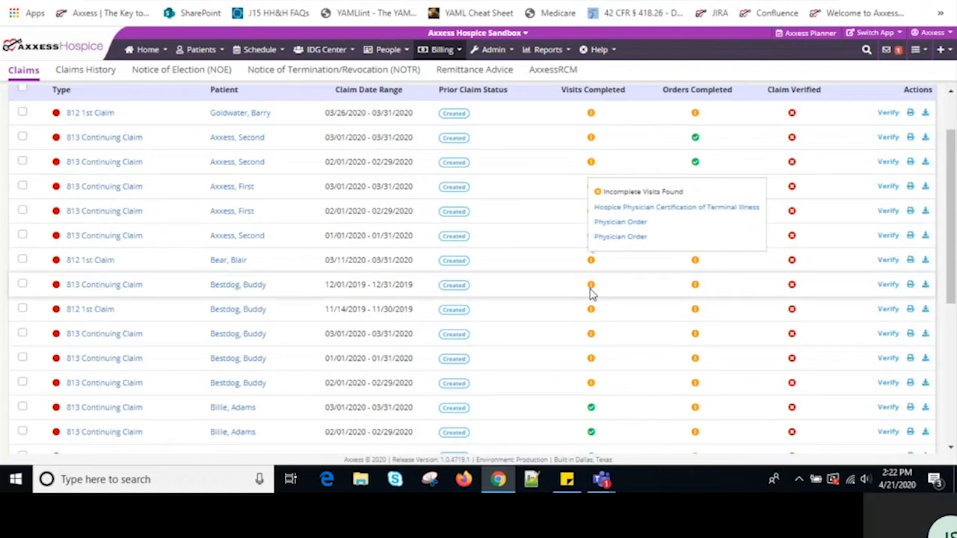
mouse_move(592, 296)
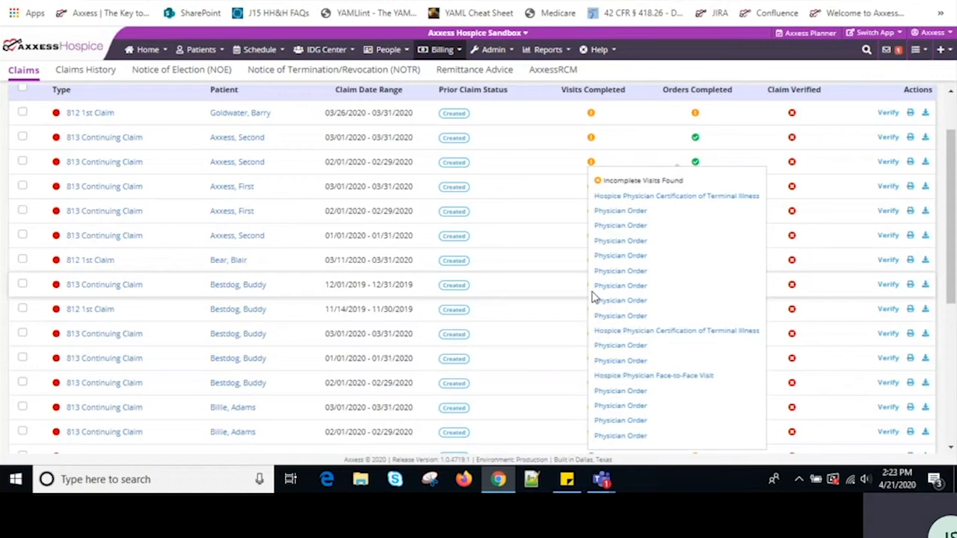
mouse_move(588, 145)
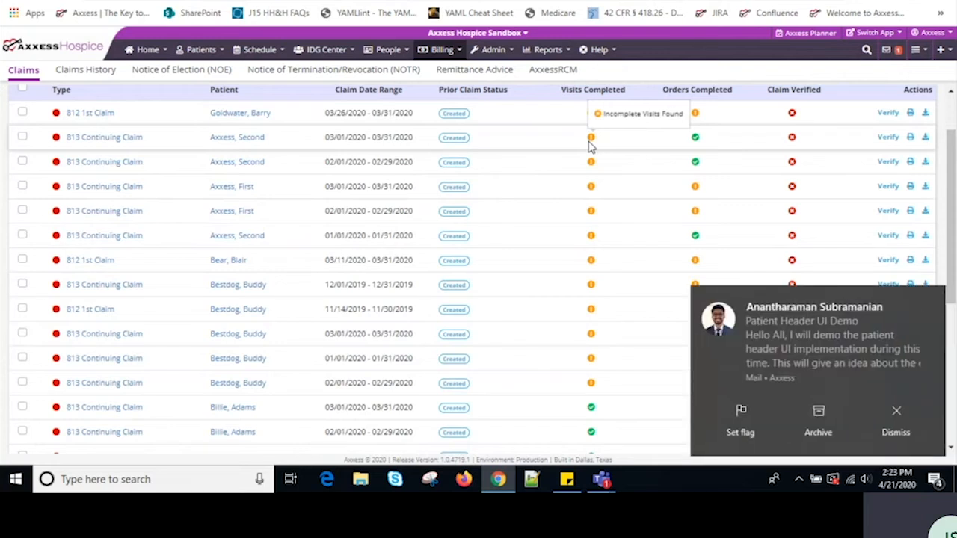
left_click(934, 296)
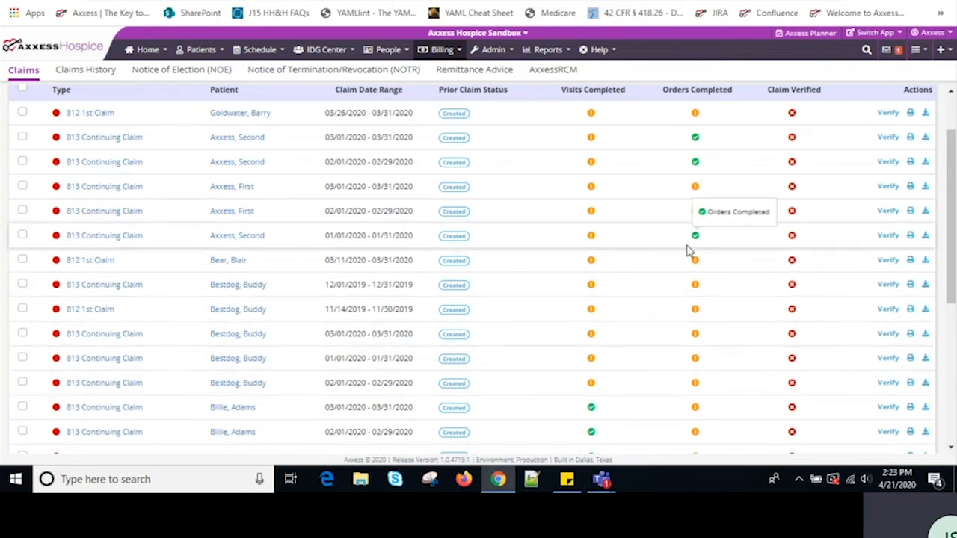
scroll(688, 251, "up", 1)
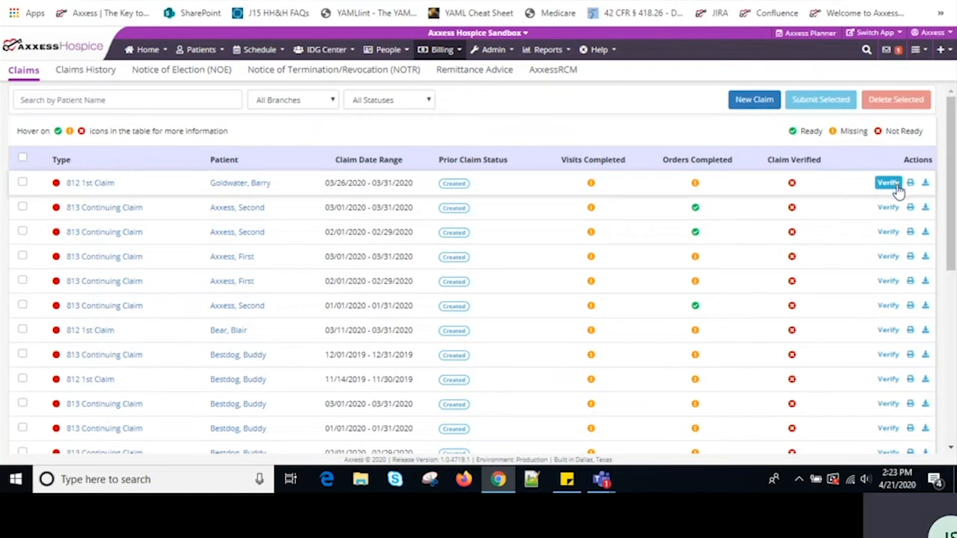
Step: Bring up the submit confirmation for the verified 812 1st Claim dated 12/10/2019 - 12/31/2019 and view the entries-per-page options
scroll(876, 269, "down", 3)
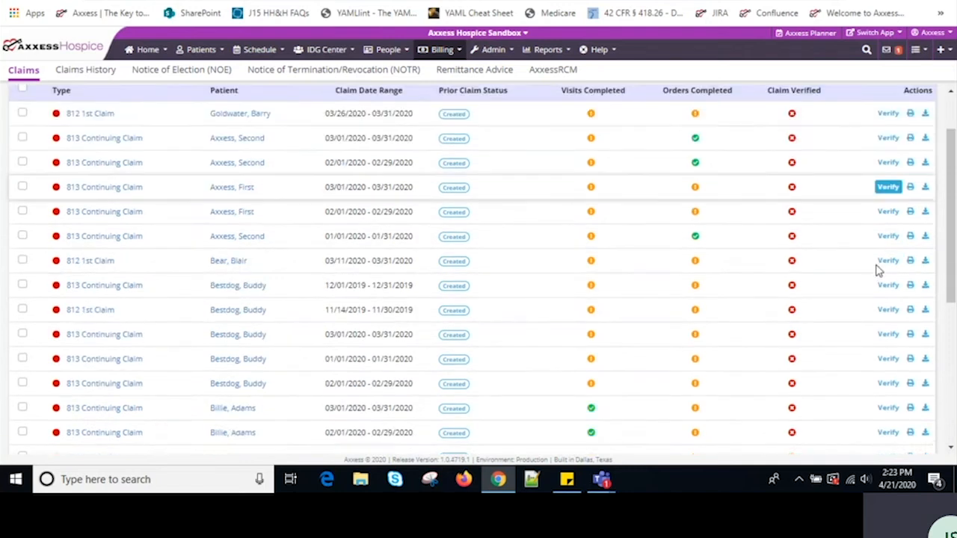
scroll(880, 291, "down", 2)
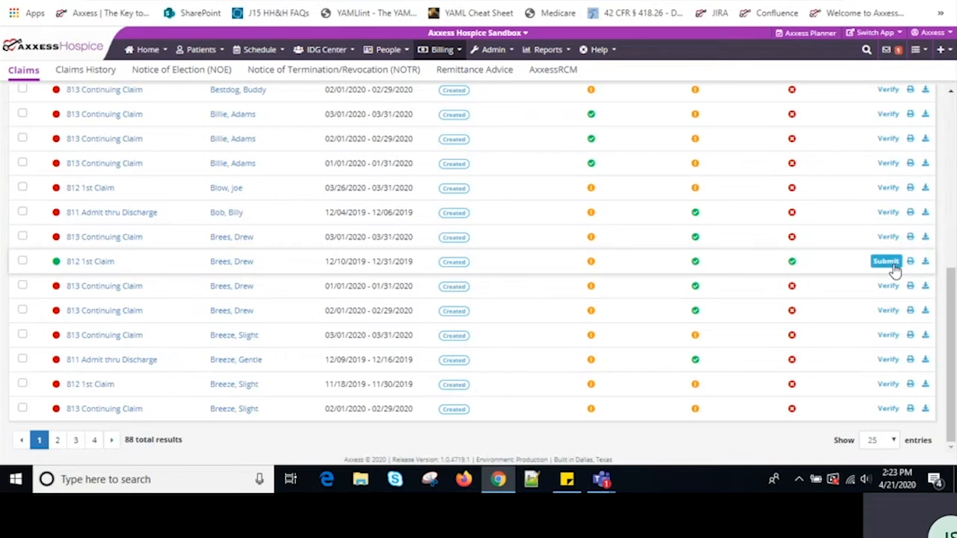
left_click(890, 264)
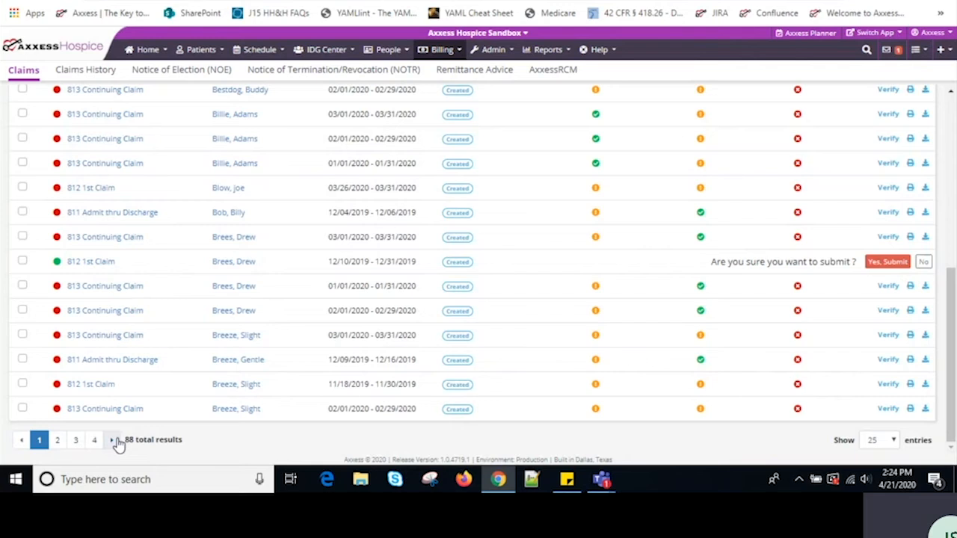
left_click(894, 442)
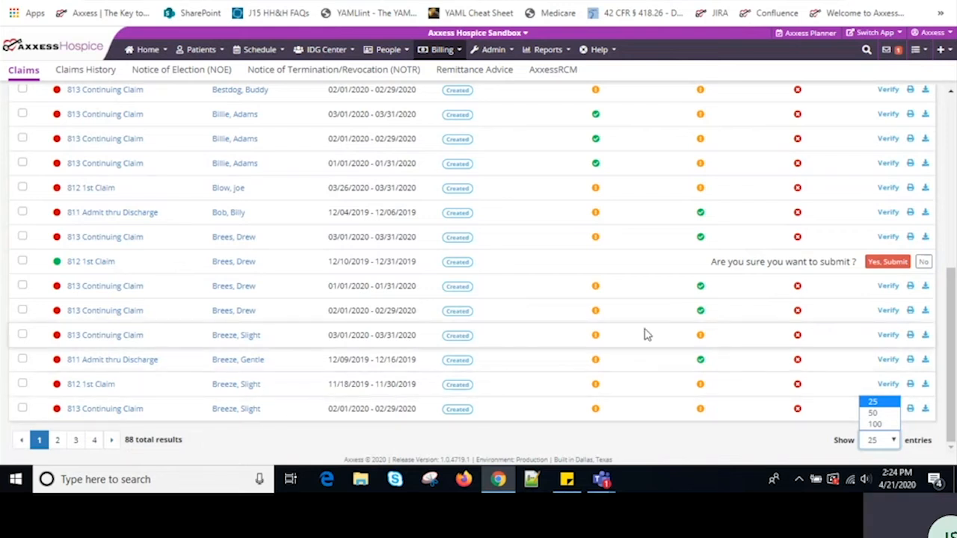
Step: Download the UB-04 PDF of the 811 Admit thru Discharge claim dated 12/04/2019 - 12/06/2019, review it and return to the claims list
left_click(926, 214)
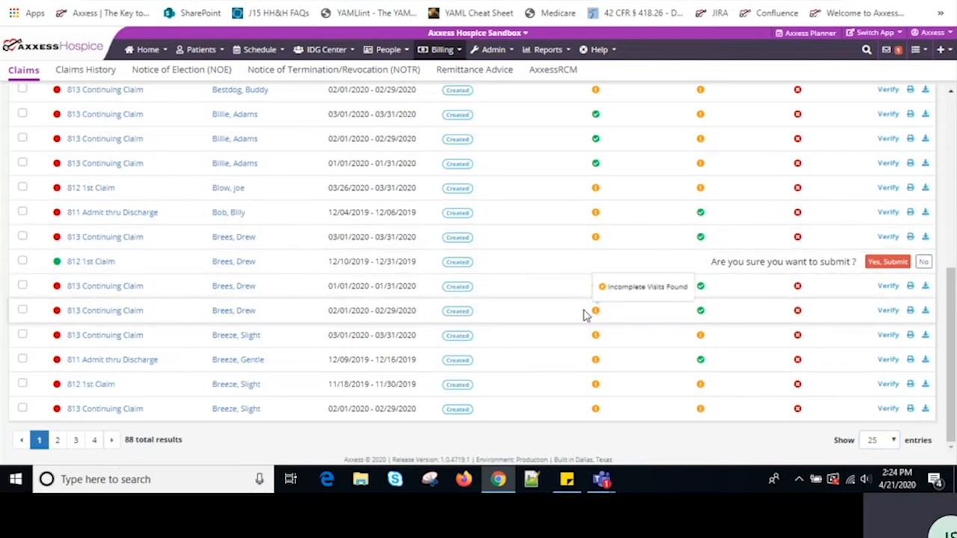
left_click(57, 445)
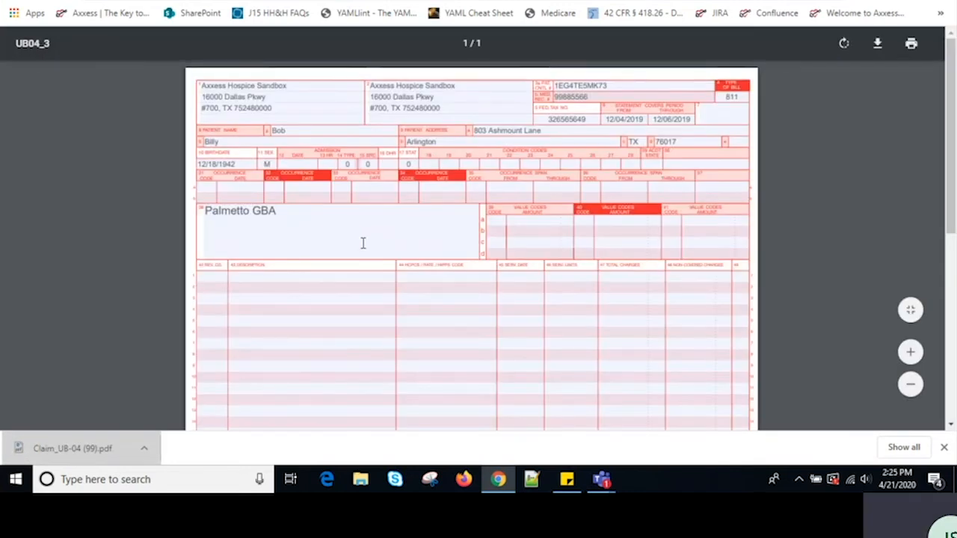
scroll(363, 243, "down", 5)
scroll(352, 220, "up", 3)
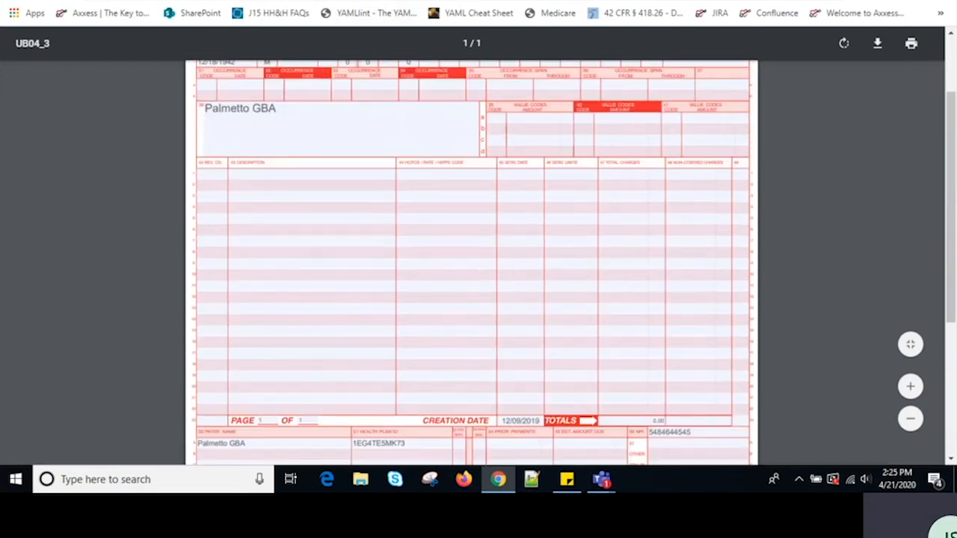
left_click(314, 1)
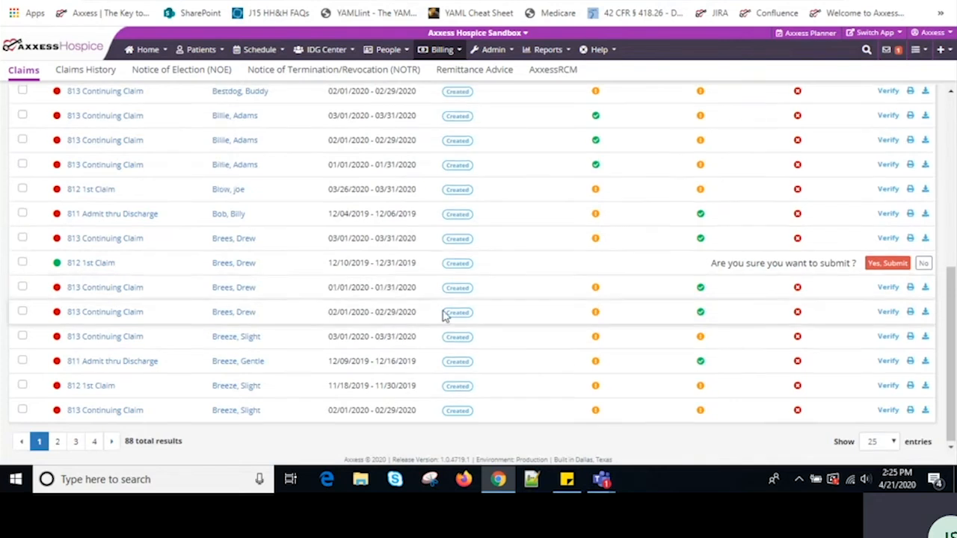
Step: Start a new claim and fill in the patient's name, choosing the second matching patient
scroll(442, 314, "up", 5)
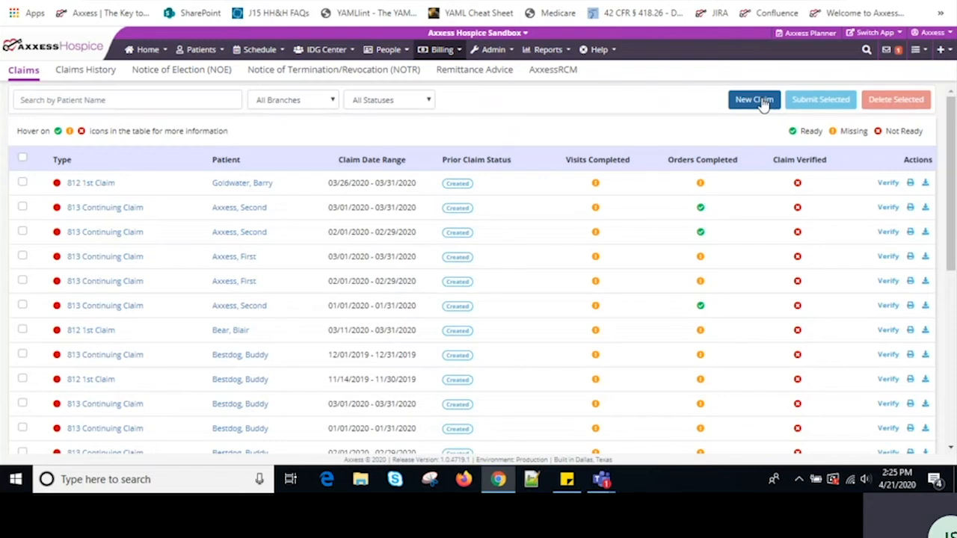
left_click(754, 100)
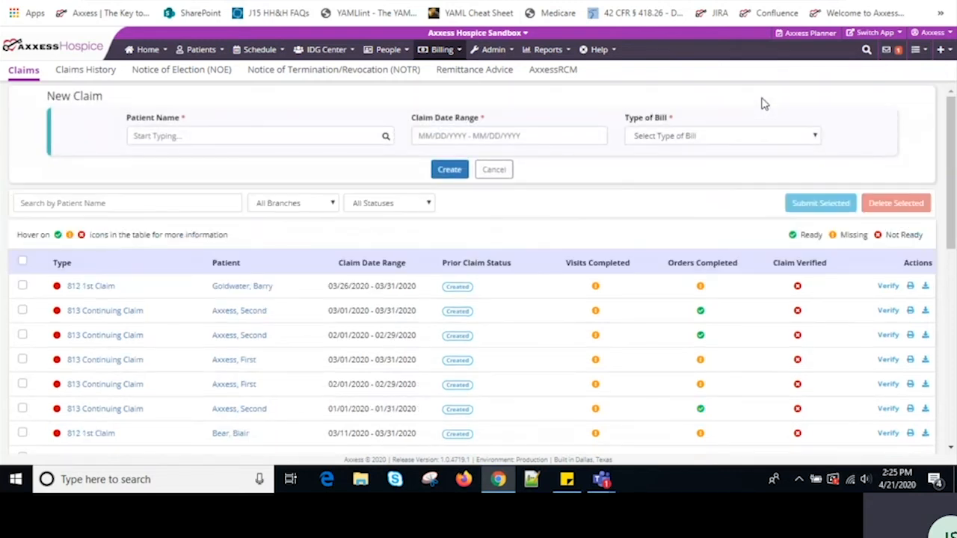
left_click(245, 133)
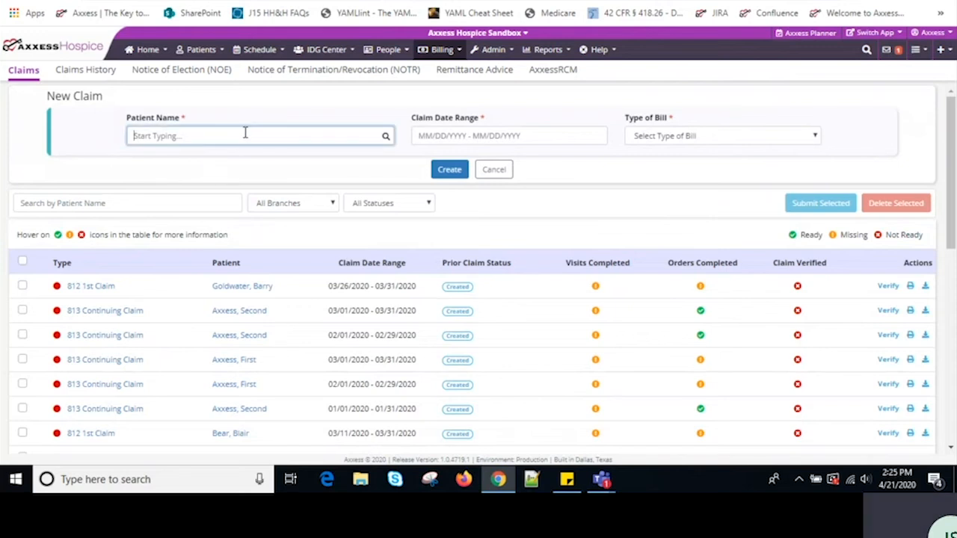
type("axxess")
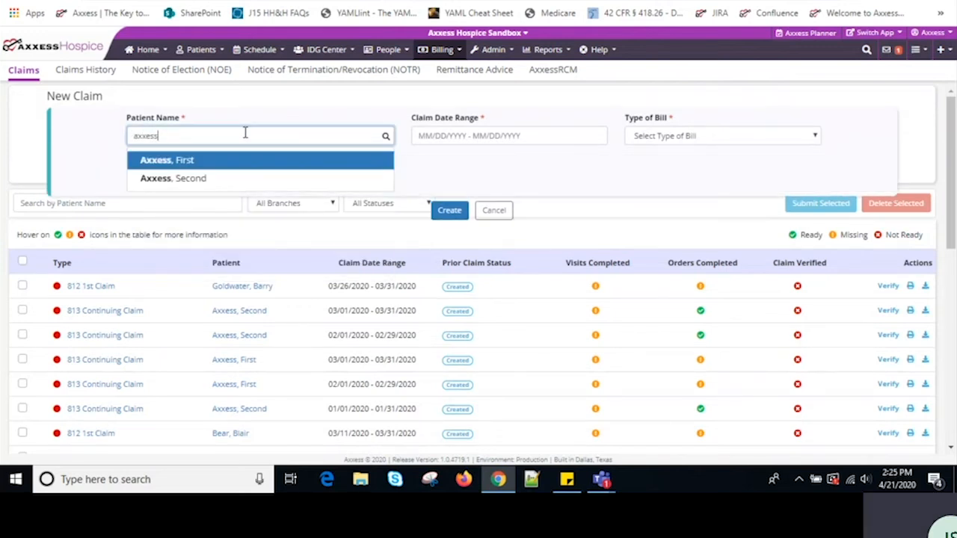
left_click(250, 179)
Step: Set the new claim's date range to 04/01/2020 - 04/30/2020 and its type of bill to 813 Continuing Claim
left_click(463, 135)
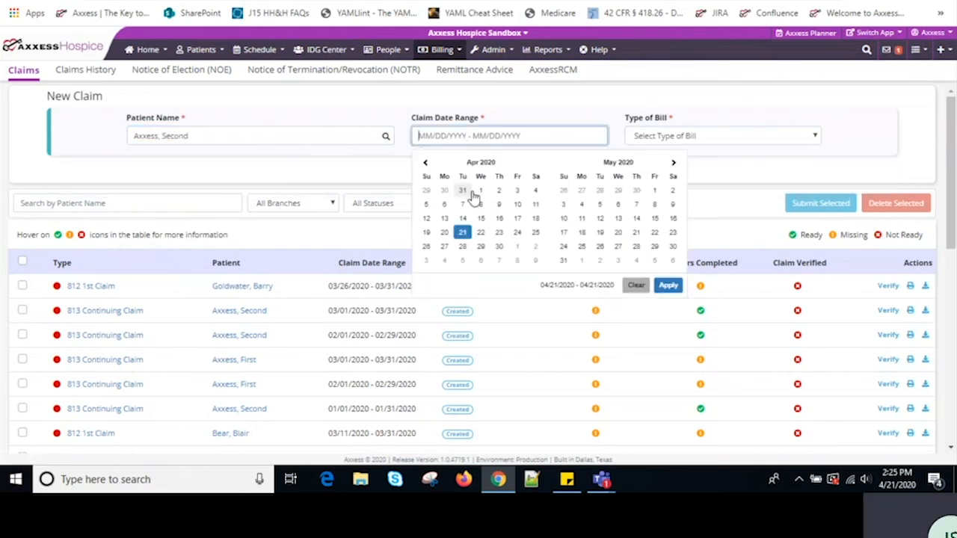
left_click(481, 190)
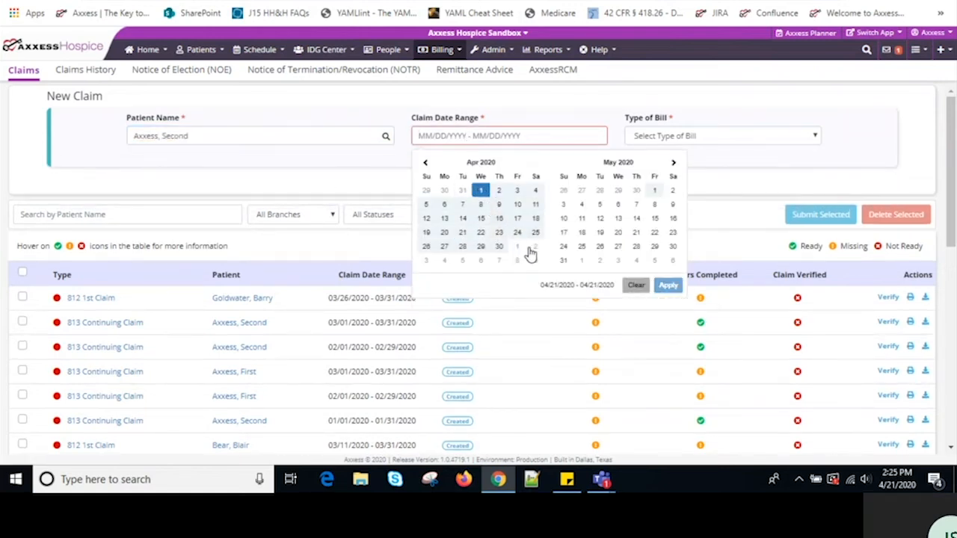
left_click(499, 246)
left_click(668, 285)
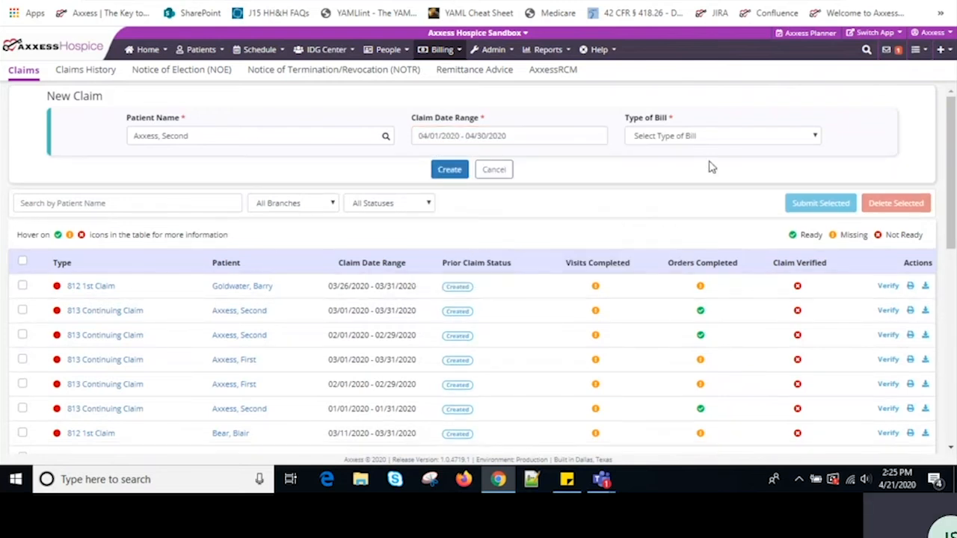
left_click(716, 137)
left_click(682, 197)
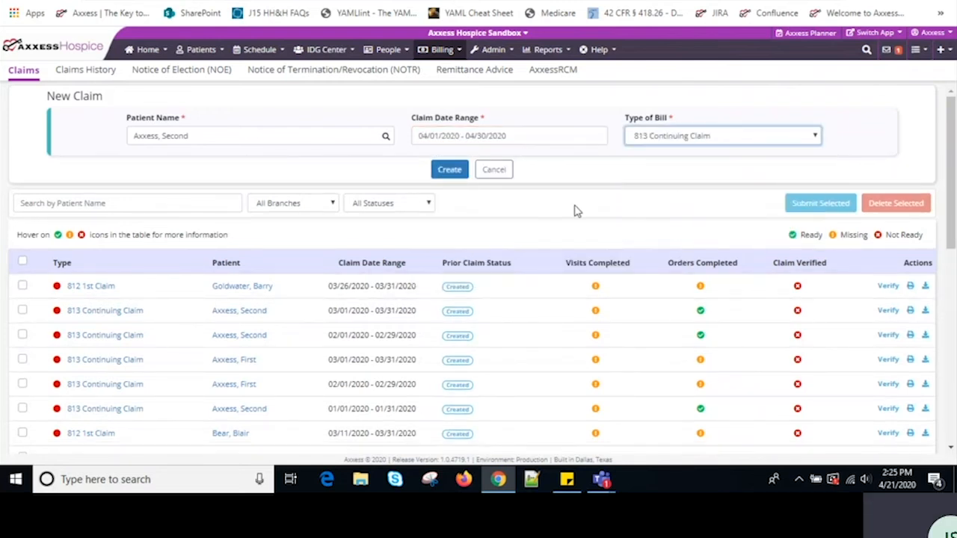
Step: Create the new 813 Continuing Claim for 04/01/2020 - 04/30/2020
left_click(451, 170)
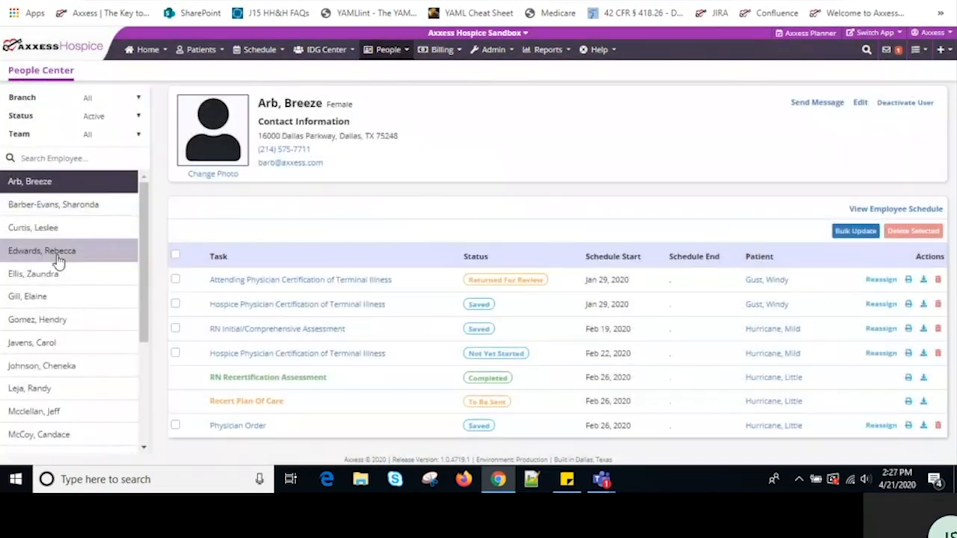
Step: Open the fourth listed employee's user record for editing and bring up the Billing section of their permissions
left_click(45, 251)
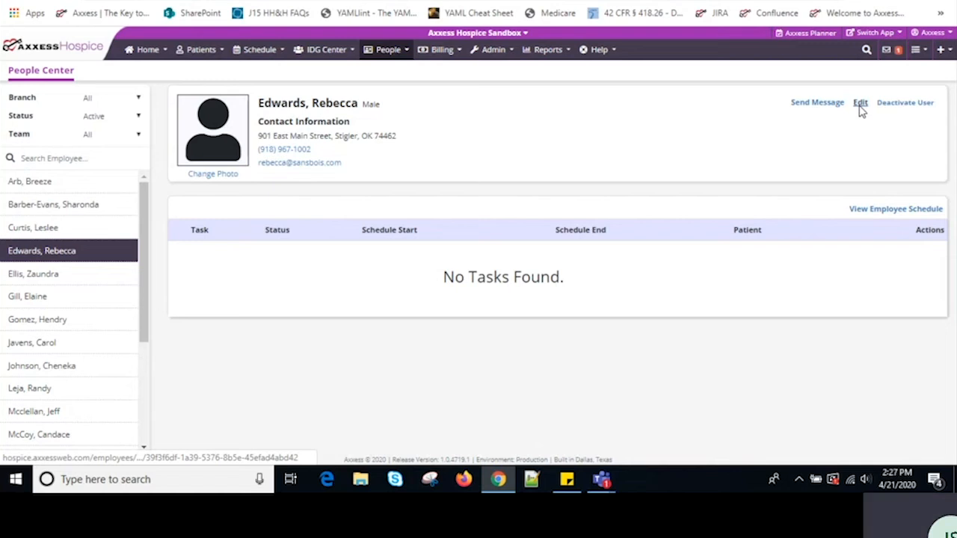
left_click(861, 104)
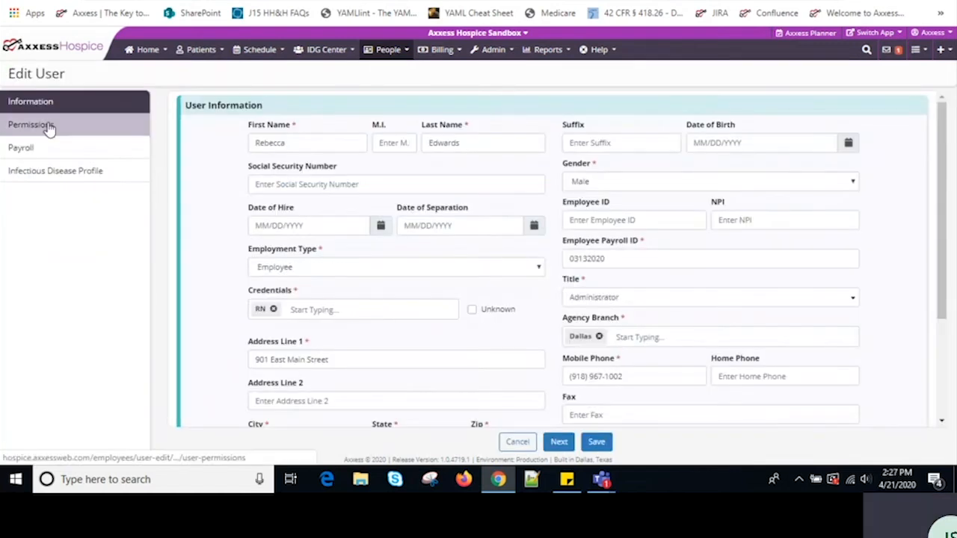
left_click(45, 125)
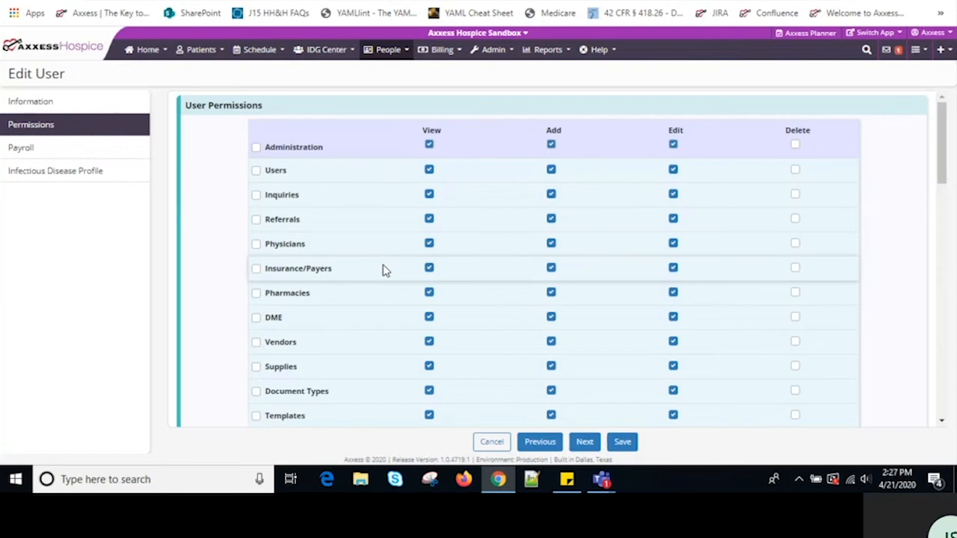
scroll(385, 271, "down", 2)
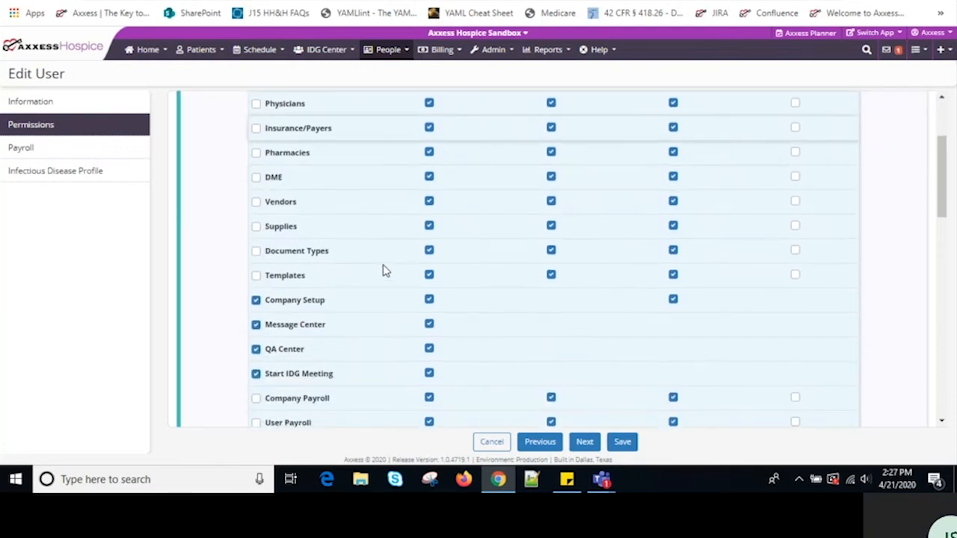
scroll(385, 271, "down", 2)
scroll(385, 271, "down", 3)
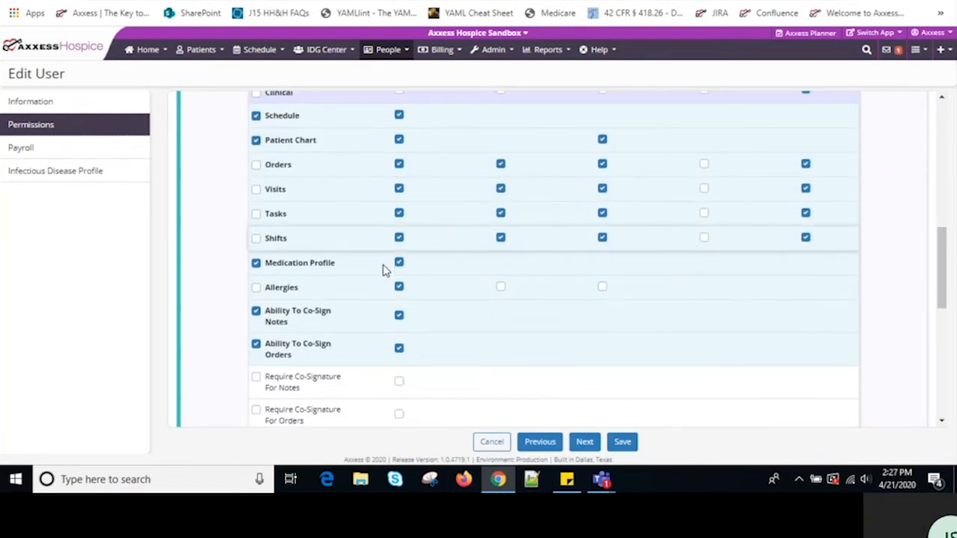
scroll(385, 271, "down", 3)
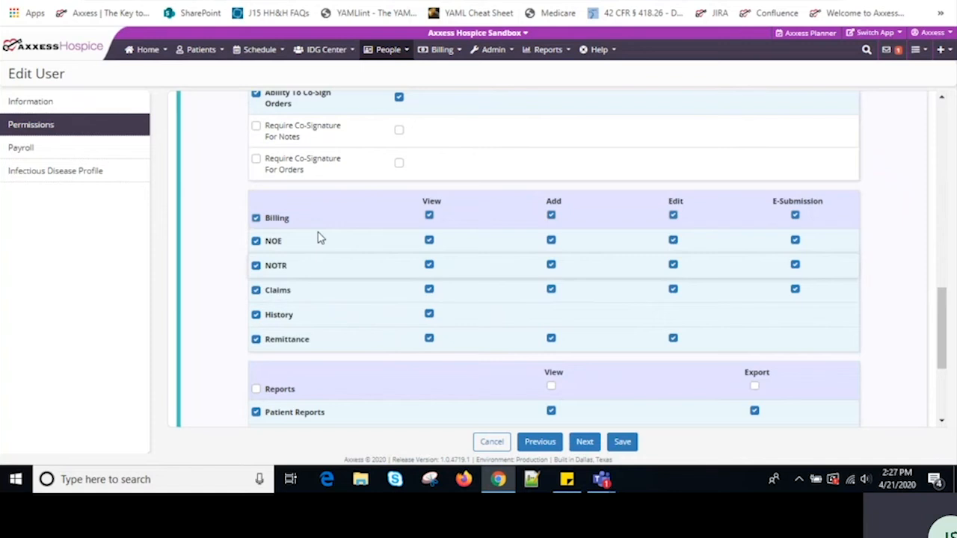
Step: Clear all of the employee's Billing permissions and grant full access to only NOE, NOTR and Claims
left_click(255, 218)
left_click(255, 241)
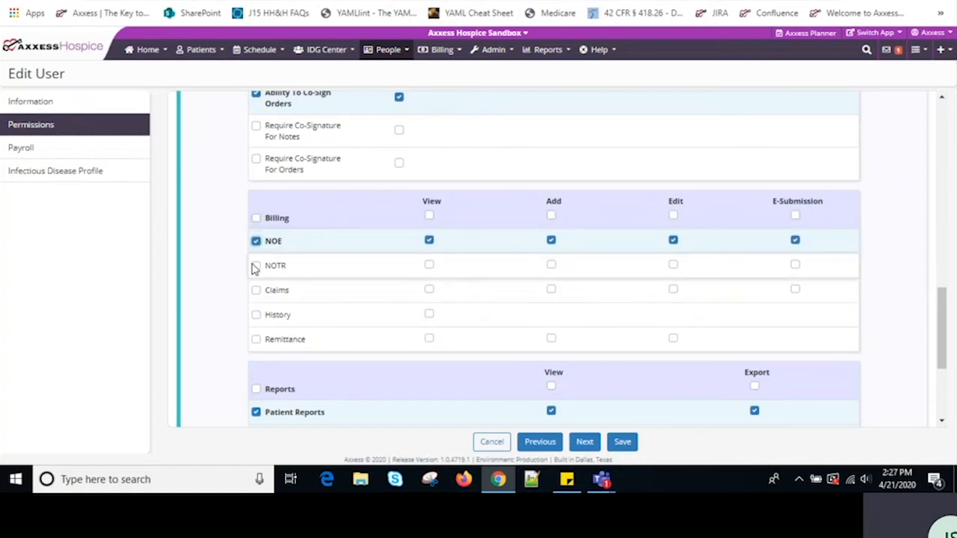
left_click(257, 267)
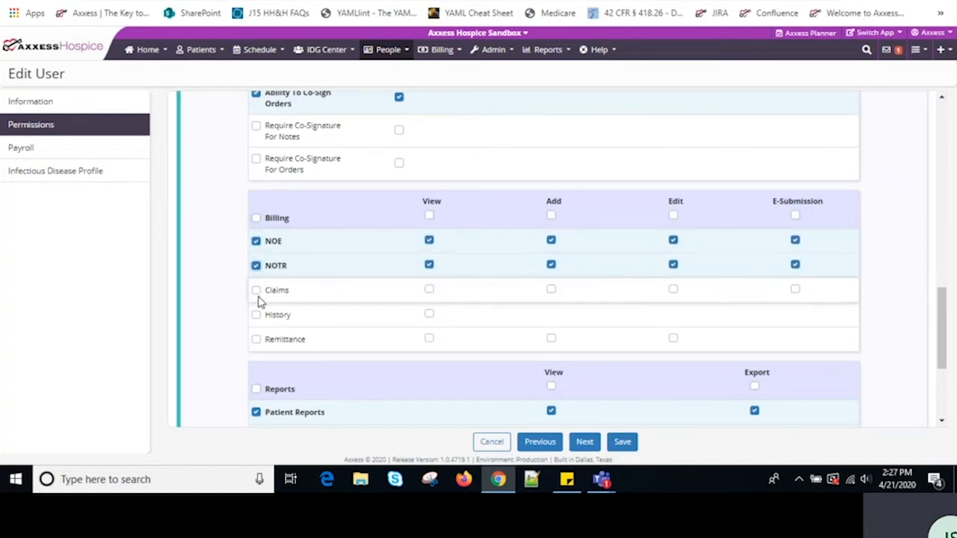
left_click(256, 291)
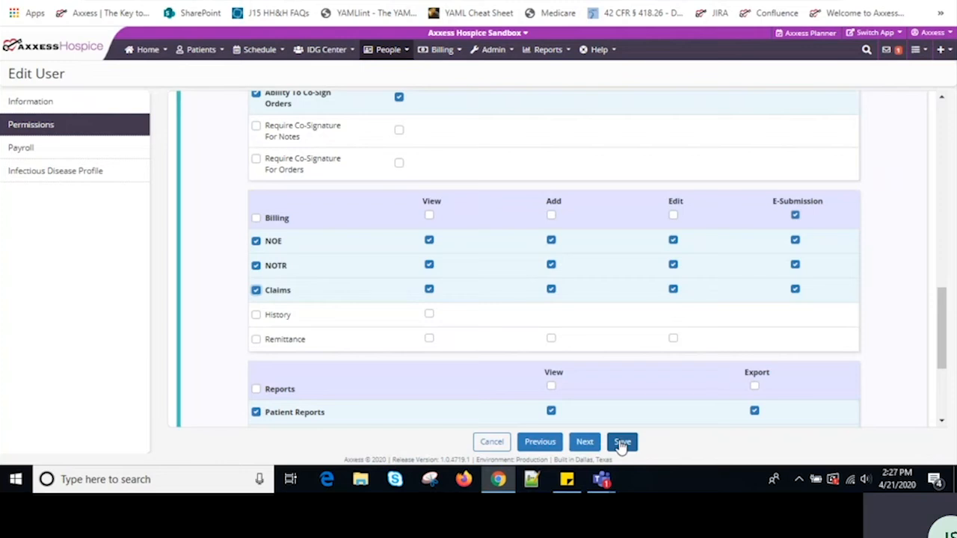
Step: Return to the billing claims list and open the second listed claim, the 813 Continuing Claim dated 03/01/2020 - 03/31/2020, for verification
mouse_move(439, 54)
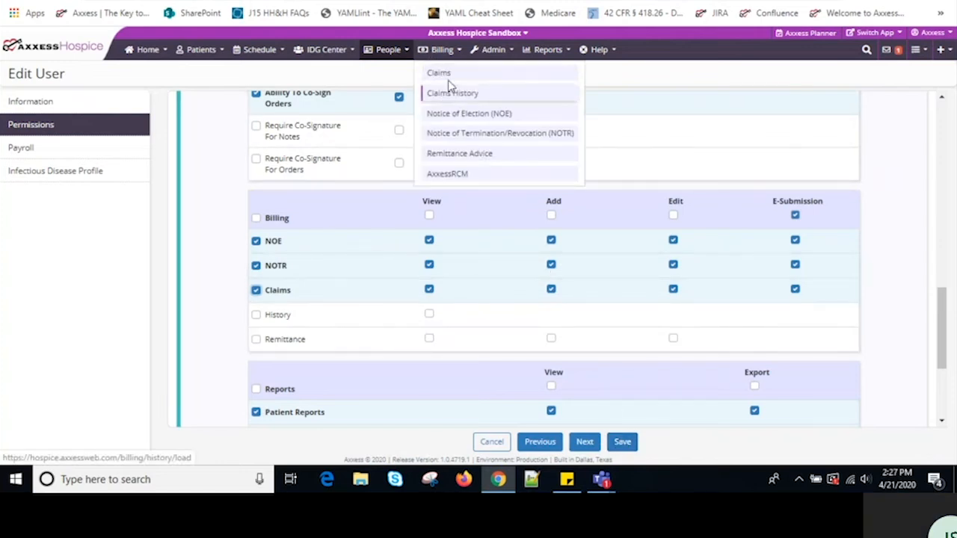
left_click(425, 73)
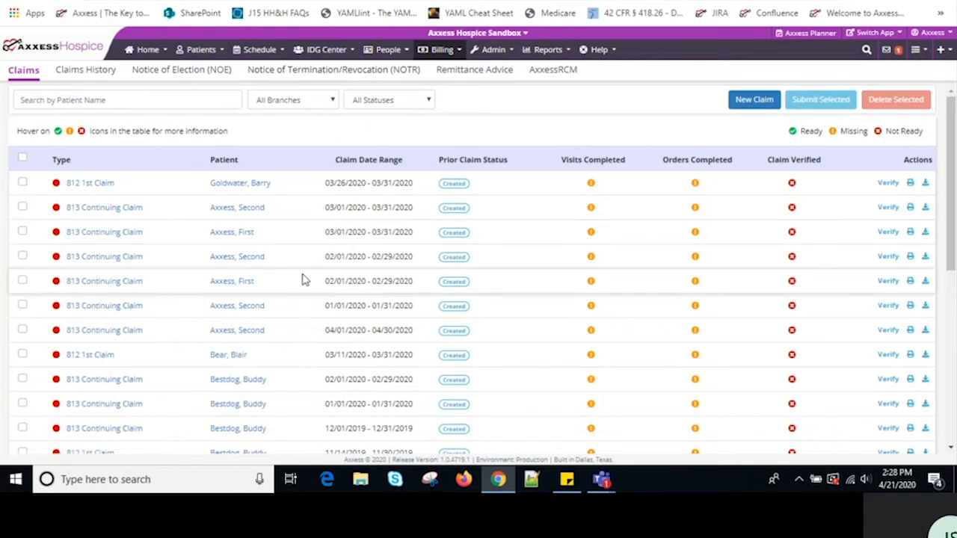
left_click(888, 208)
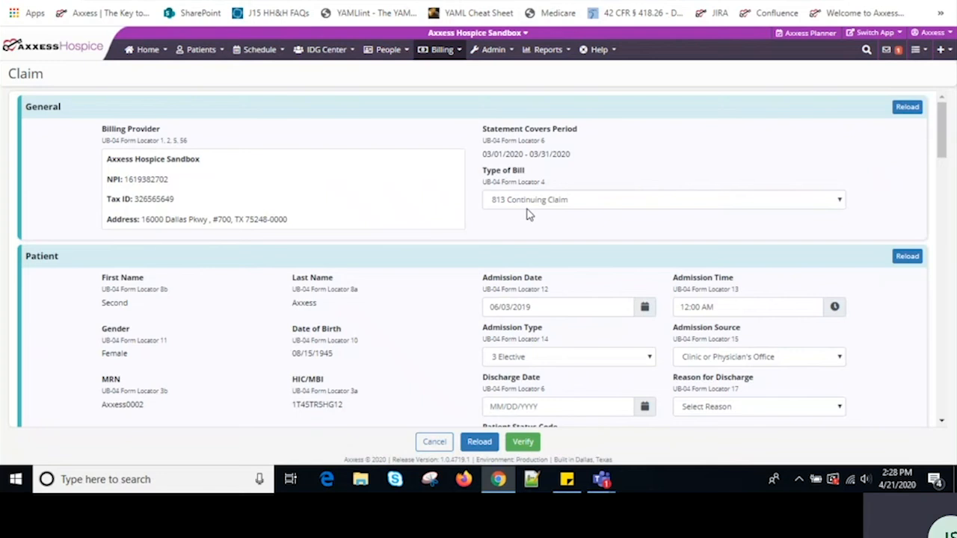
Step: Examine the claim's general, patient, payer and code, and service line sections and their reload options
scroll(524, 254, "down", 1)
scroll(526, 258, "down", 15)
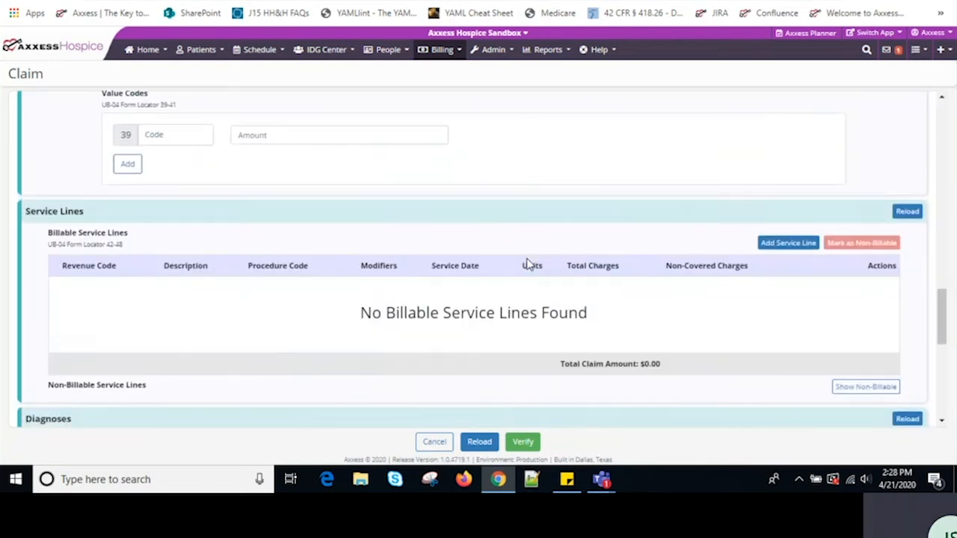
scroll(529, 265, "up", 20)
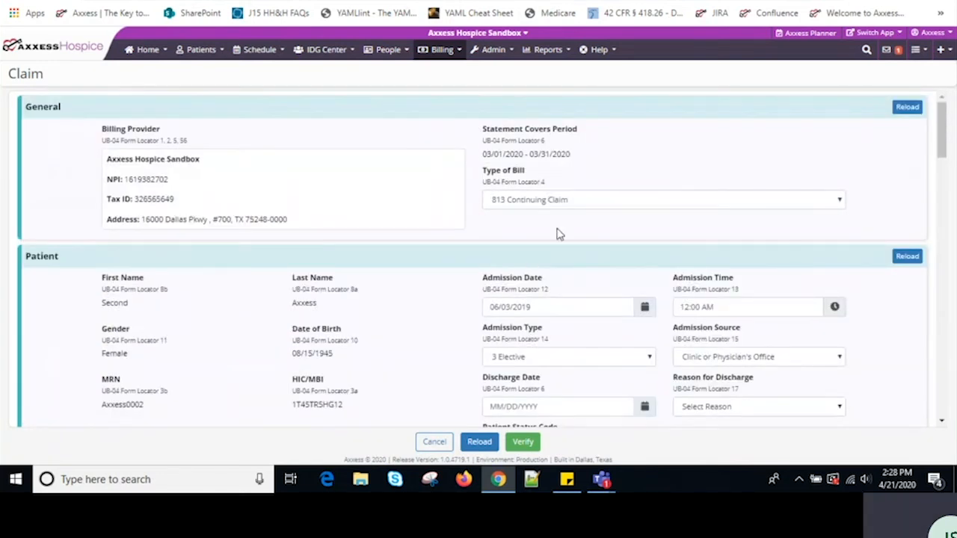
scroll(838, 318, "down", 5)
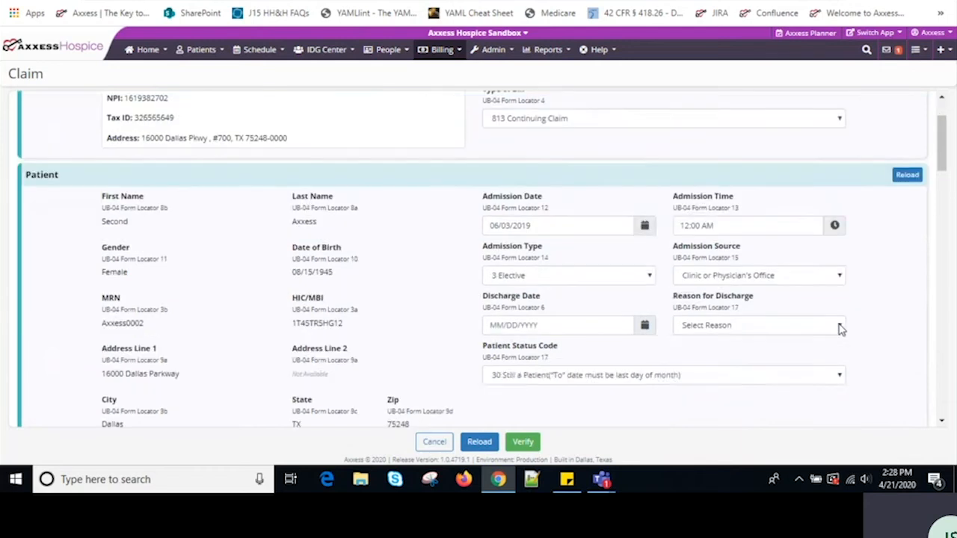
scroll(897, 367, "down", 10)
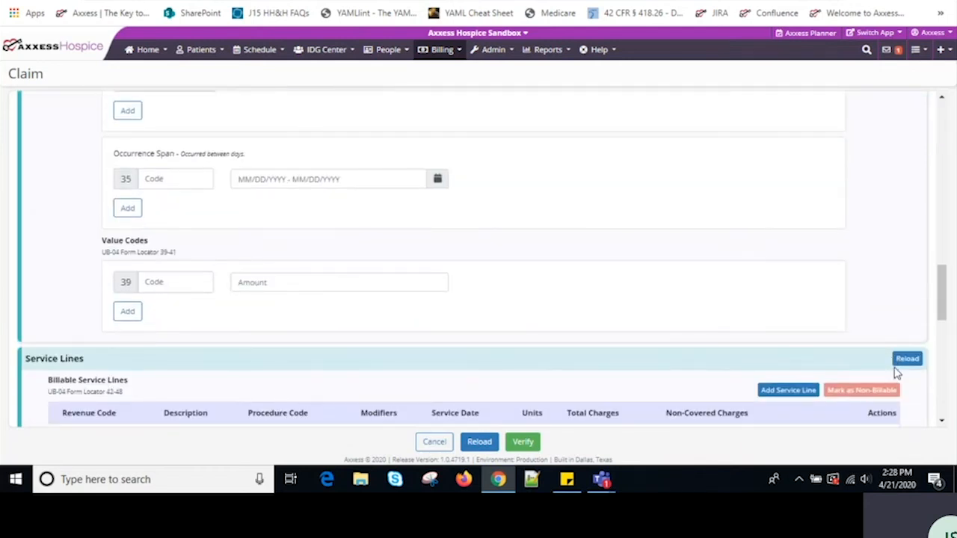
scroll(750, 262, "up", 5)
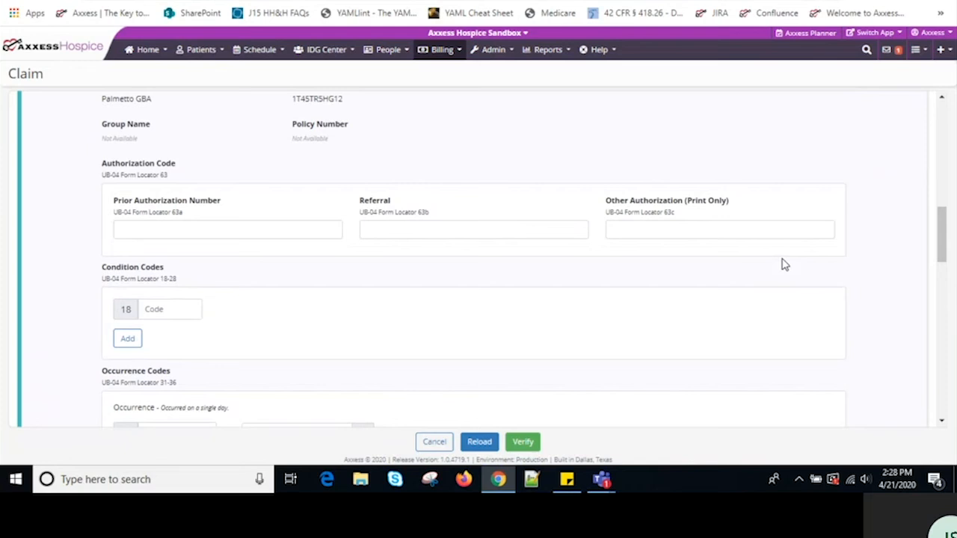
scroll(785, 264, "up", 5)
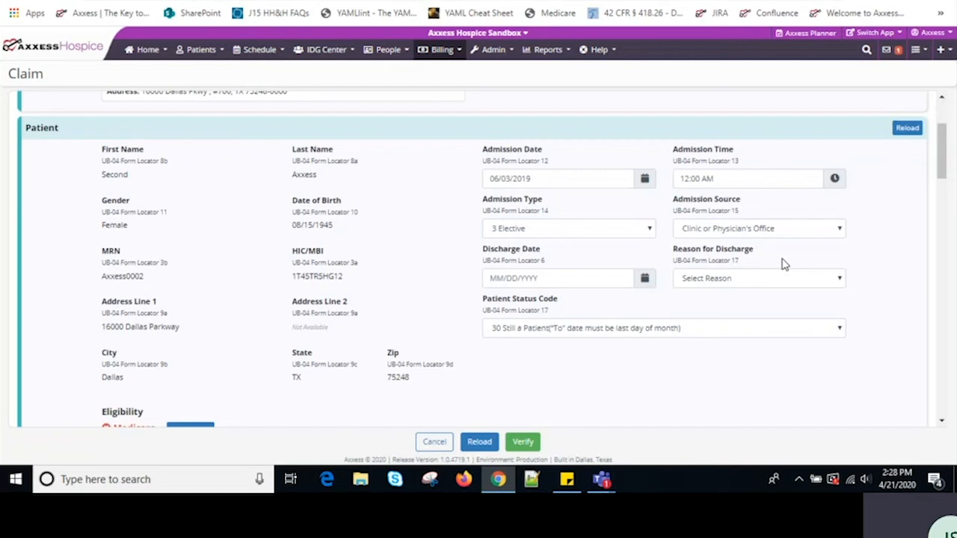
scroll(783, 263, "up", 2)
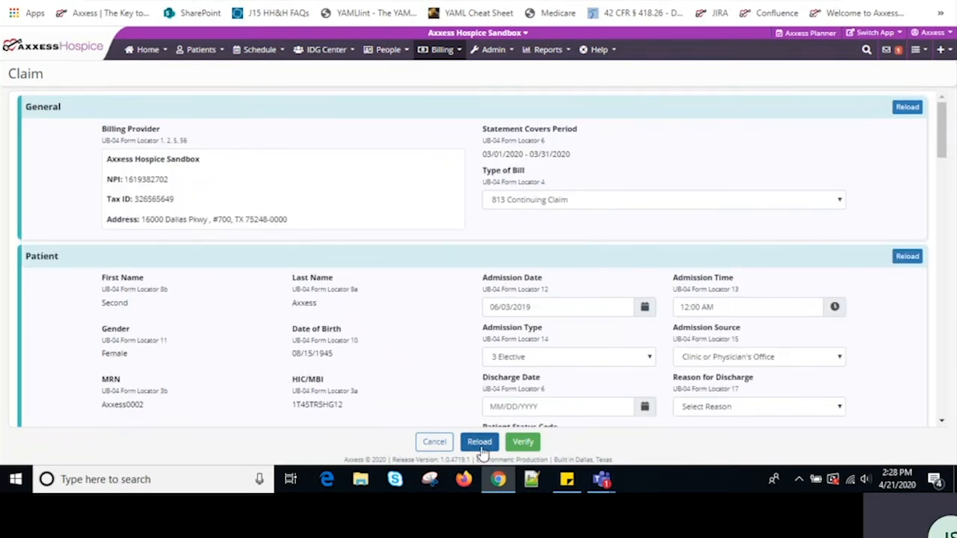
Step: Reload the entire claim and confirm the reload
left_click(479, 443)
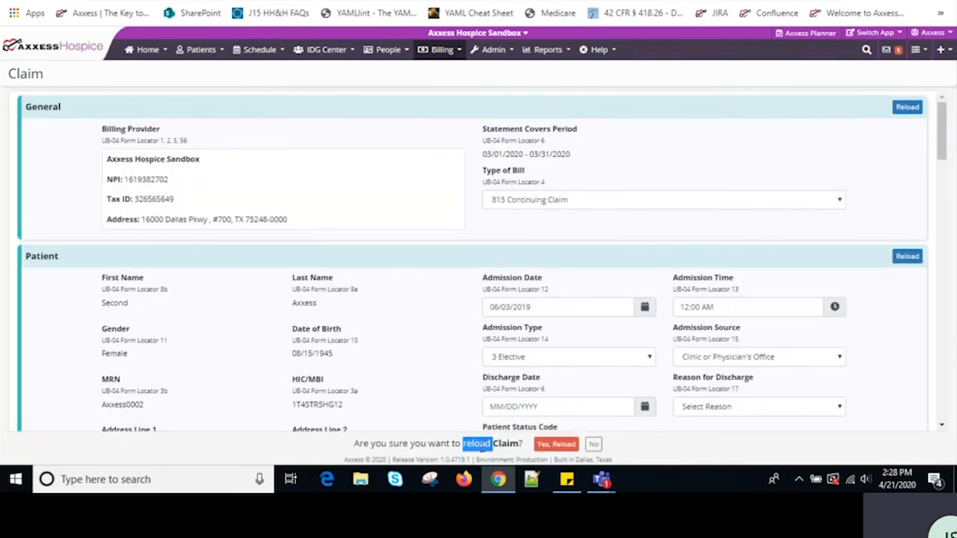
left_click(566, 450)
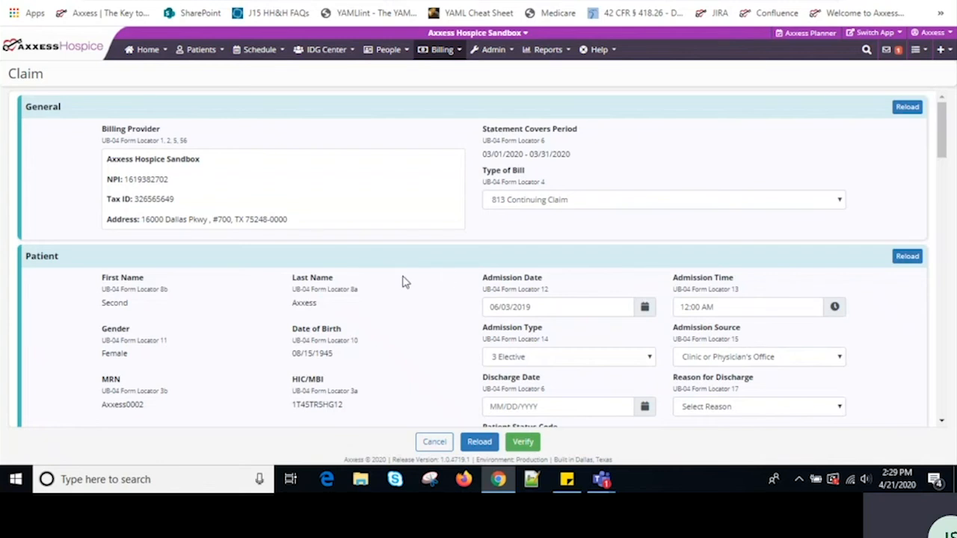
Step: Reload the claim's General and Patient information separately, and leave the claim without verifying it
left_click(908, 107)
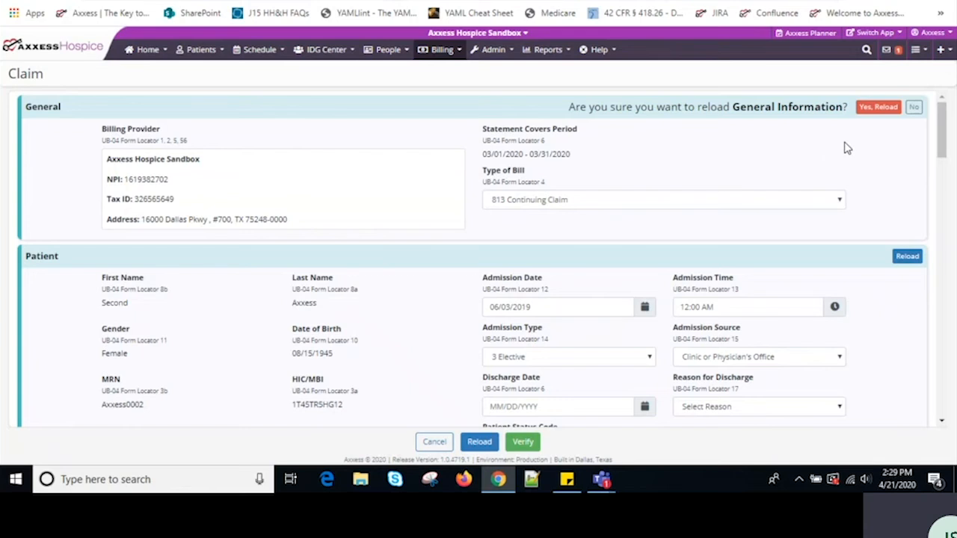
left_click(878, 109)
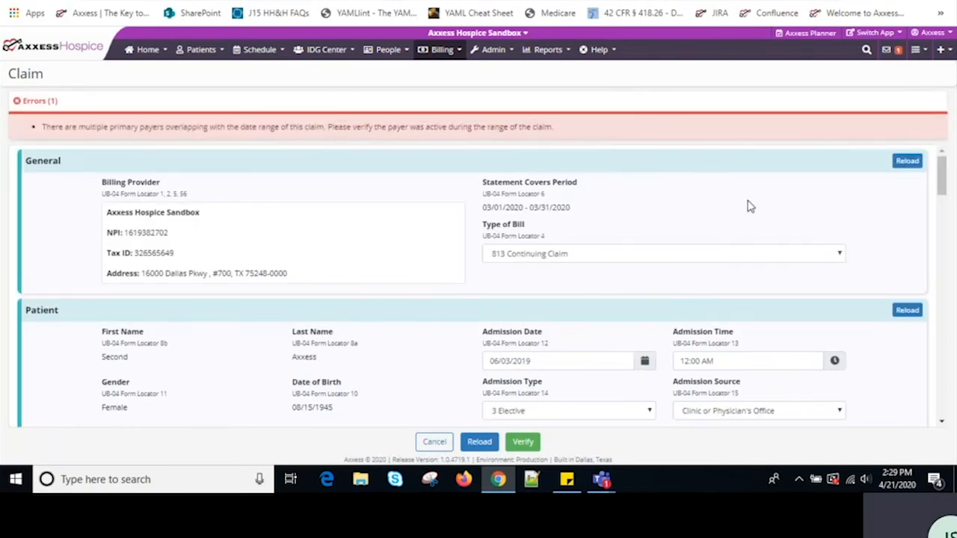
left_click(905, 309)
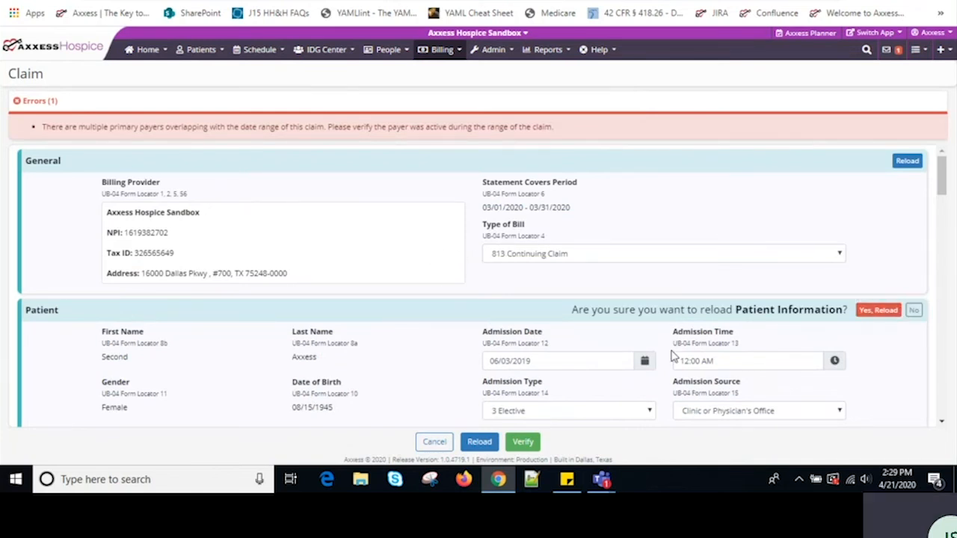
left_click(870, 310)
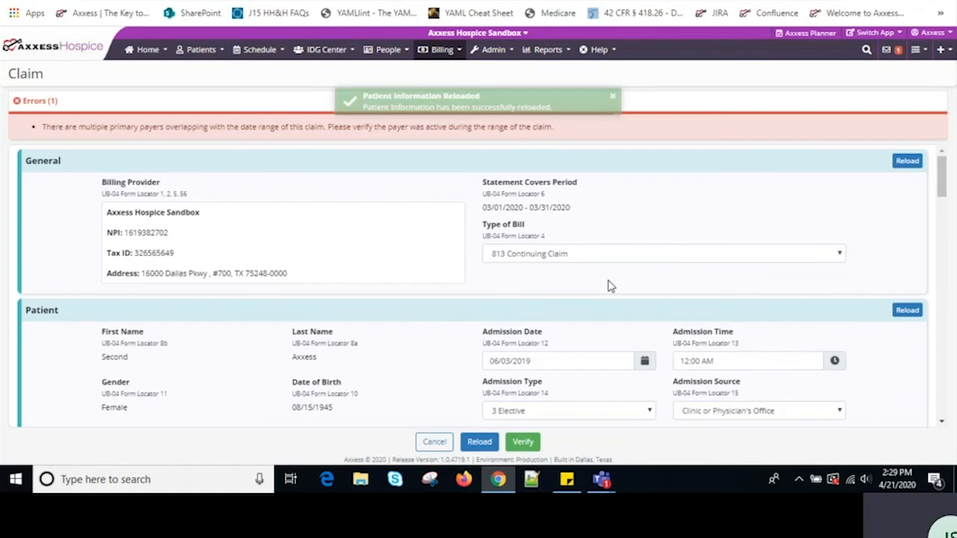
scroll(609, 284, "down", 5)
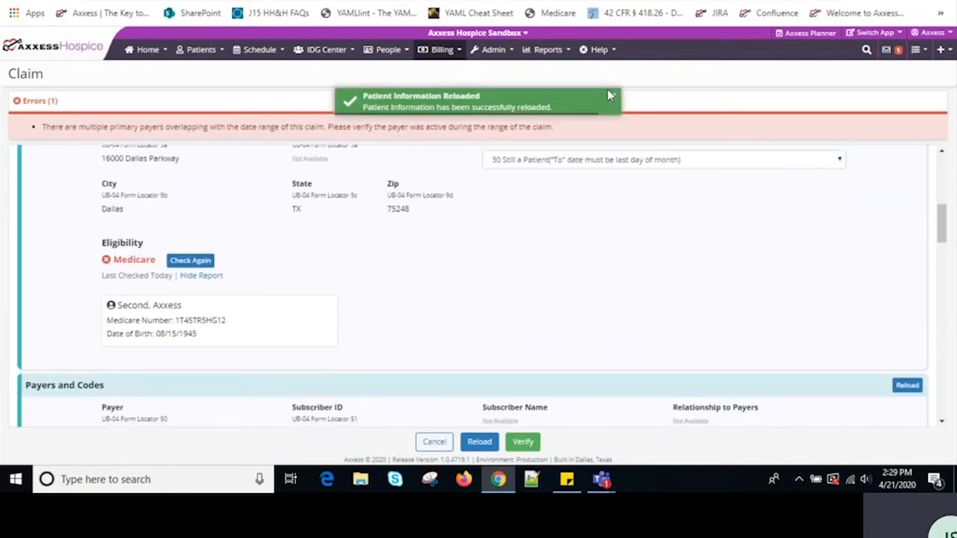
left_click(435, 442)
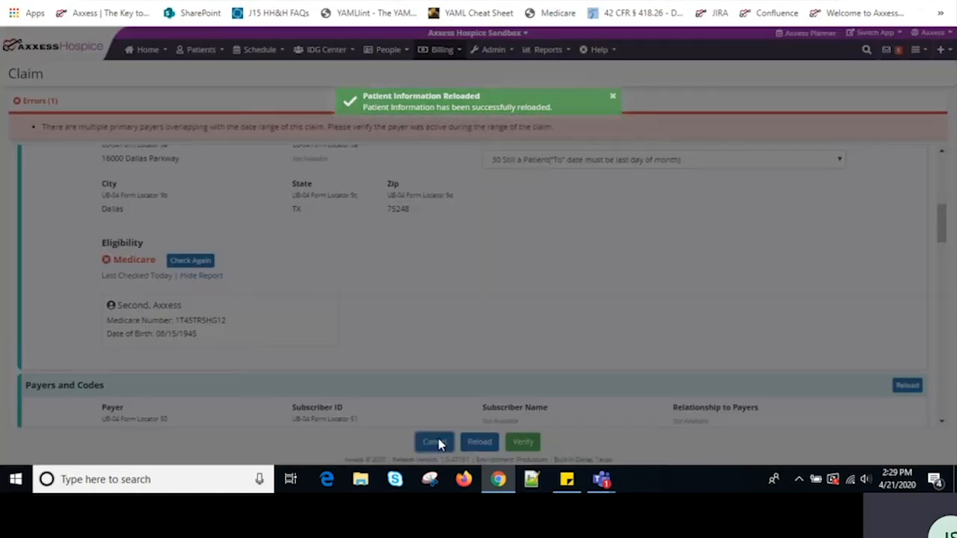
left_click(611, 267)
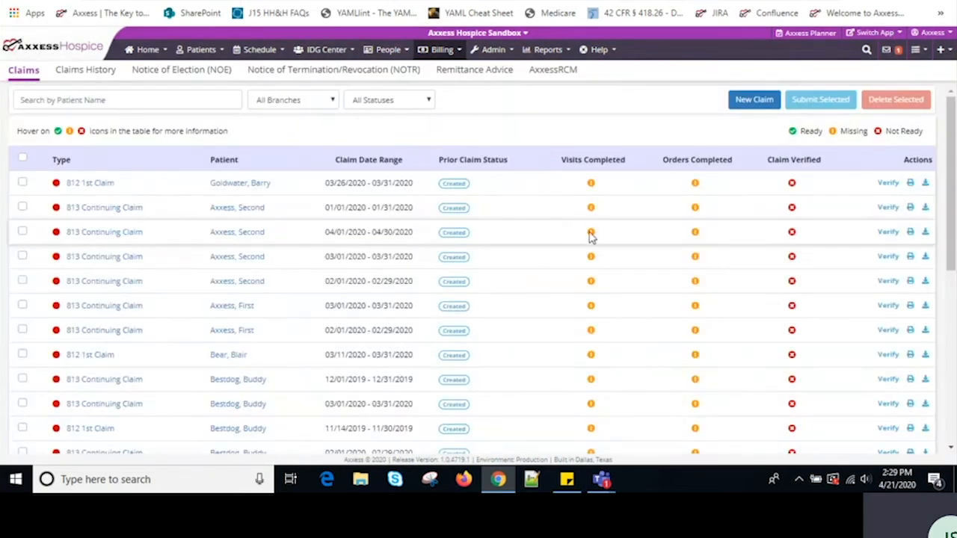
Step: Select the verified 812 1st Claim dated 12/10/2019 - 12/31/2019 and the same patient's January and February 2020 continuing claims
scroll(387, 349, "down", 1)
scroll(389, 348, "down", 1)
scroll(389, 344, "up", 1)
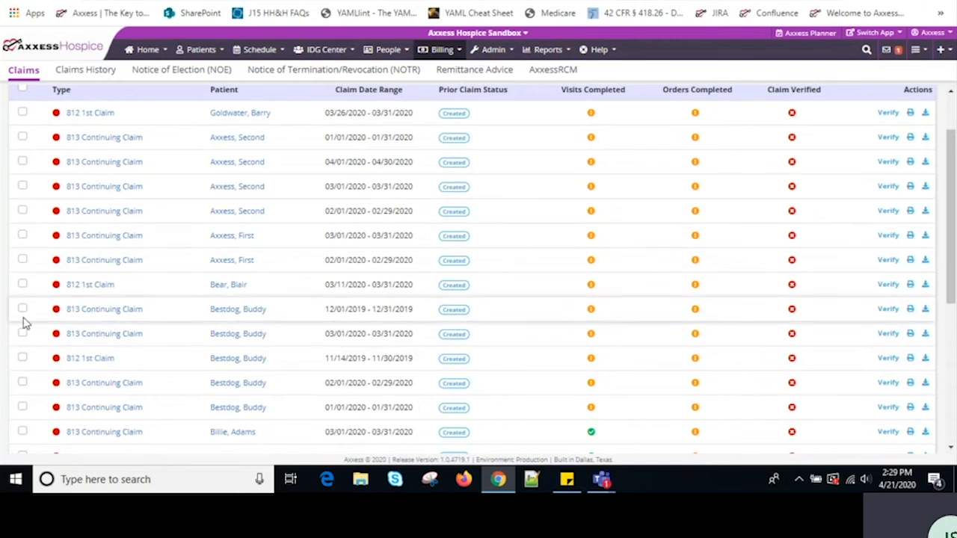
scroll(23, 339, "down", 2)
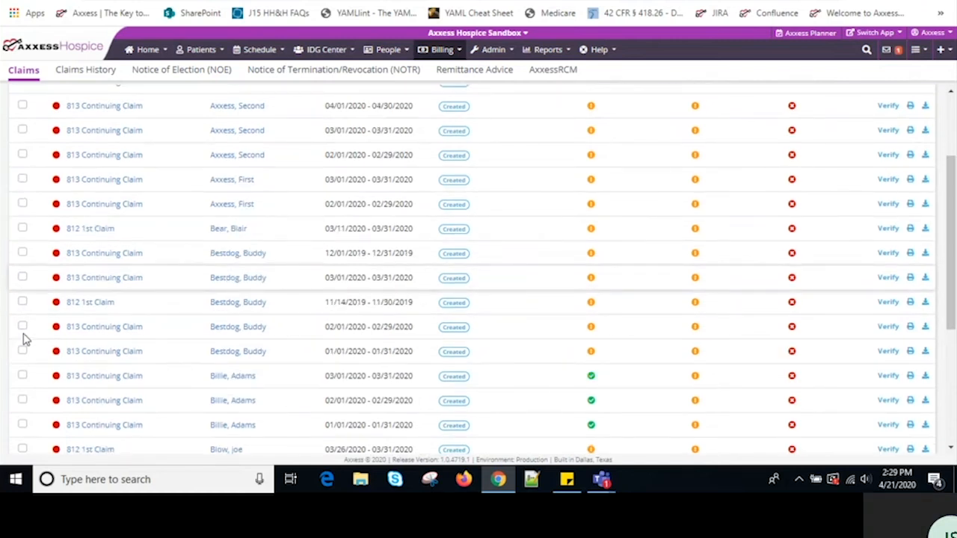
scroll(22, 339, "down", 5)
left_click(23, 335)
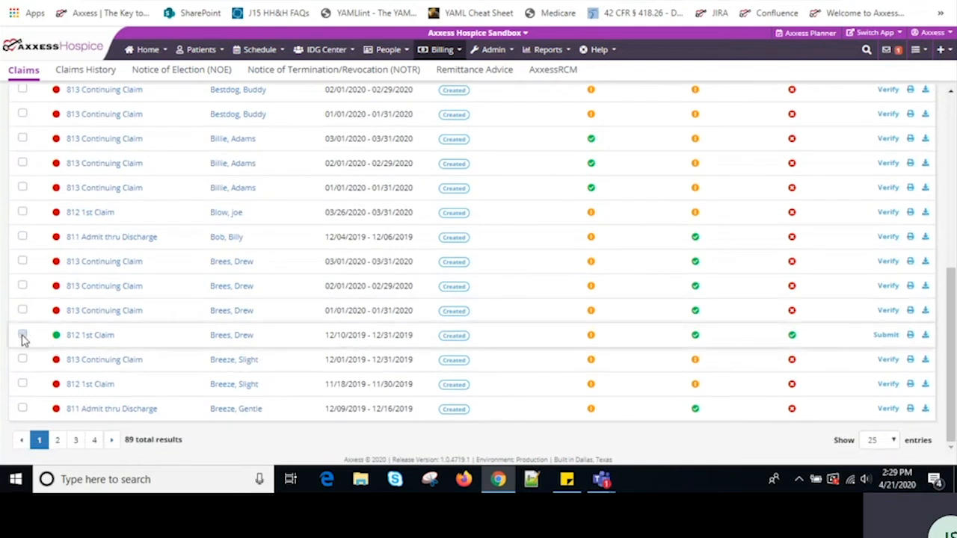
left_click(22, 311)
left_click(22, 285)
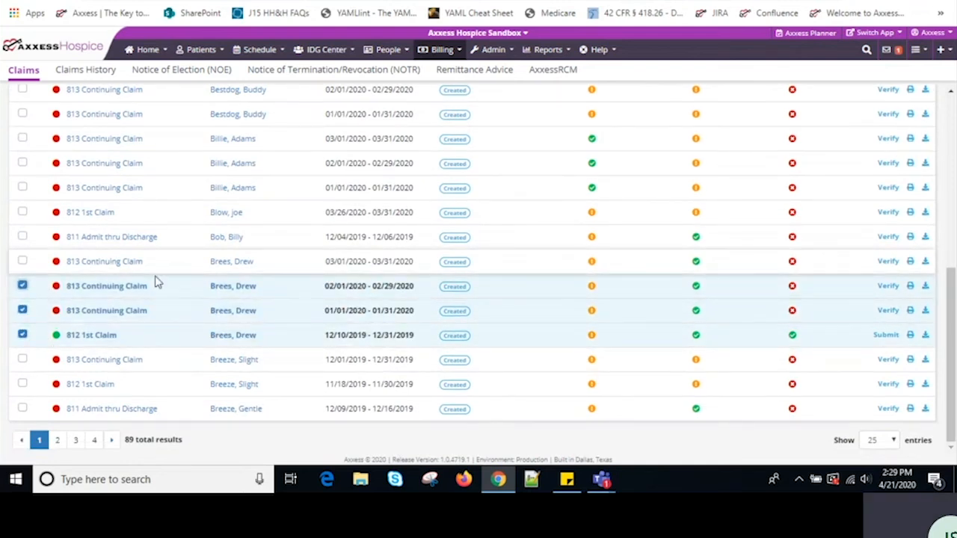
Step: Add one patient's February, March and April 2020 continuing claims and the next patient's March 2020 continuing claim to the selection
scroll(170, 291, "up", 3)
scroll(171, 291, "up", 10)
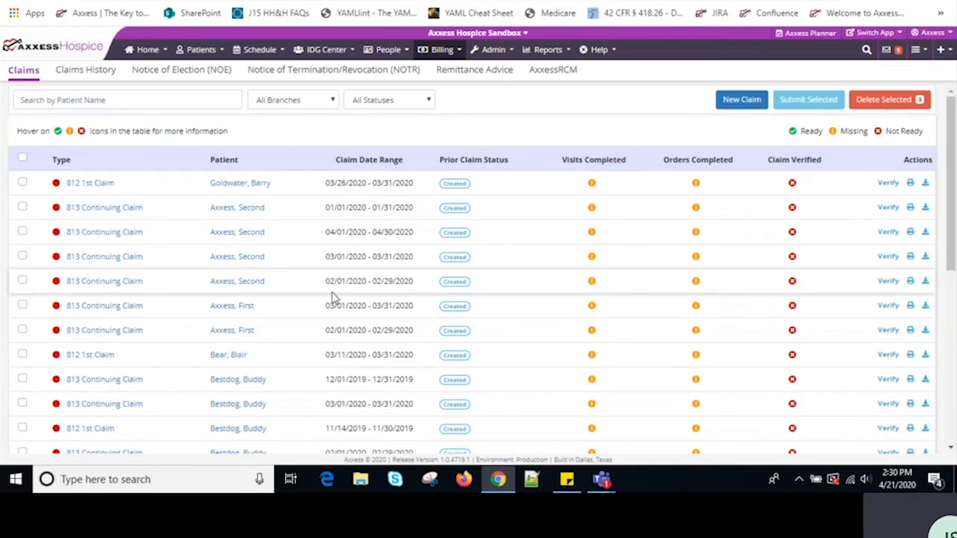
left_click(23, 232)
left_click(23, 256)
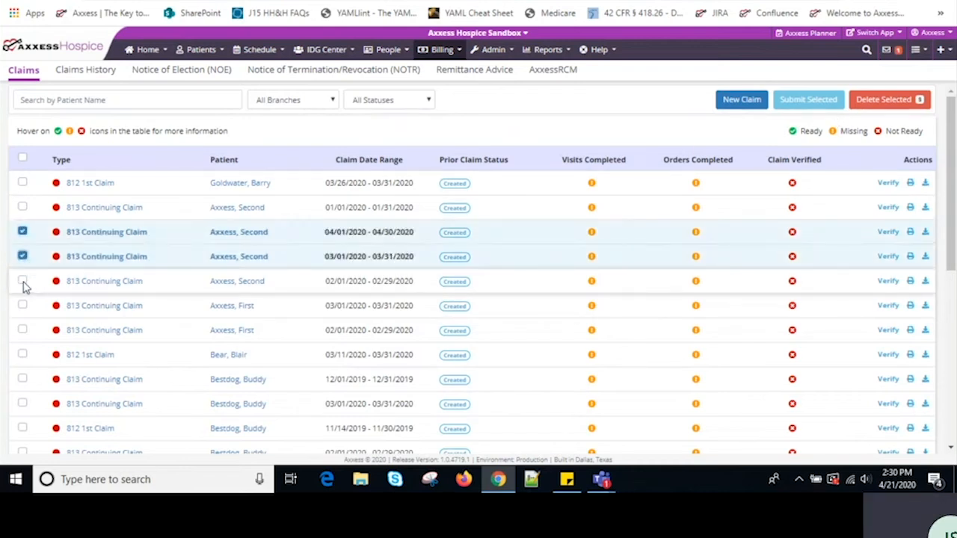
left_click(23, 281)
left_click(23, 305)
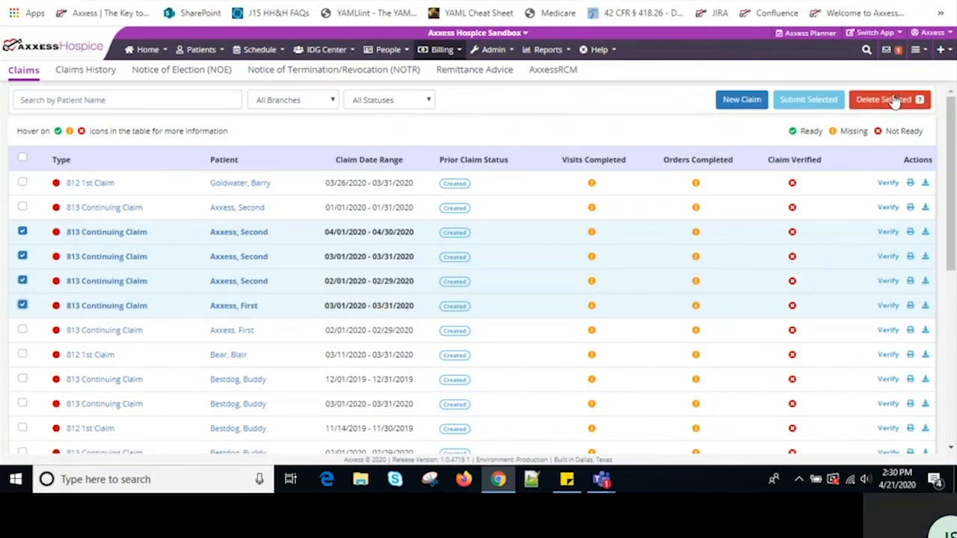
scroll(321, 307, "down", 1)
scroll(323, 306, "down", 5)
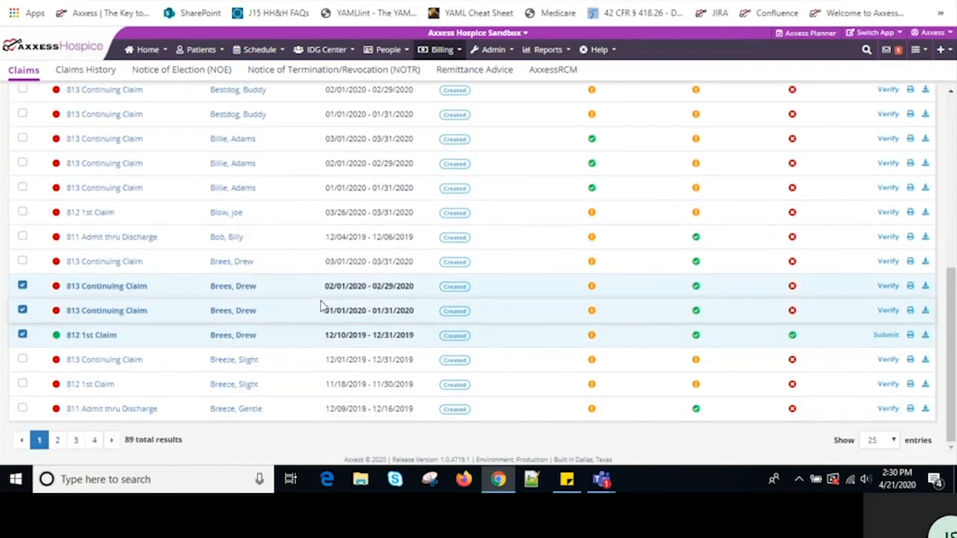
scroll(318, 305, "up", 6)
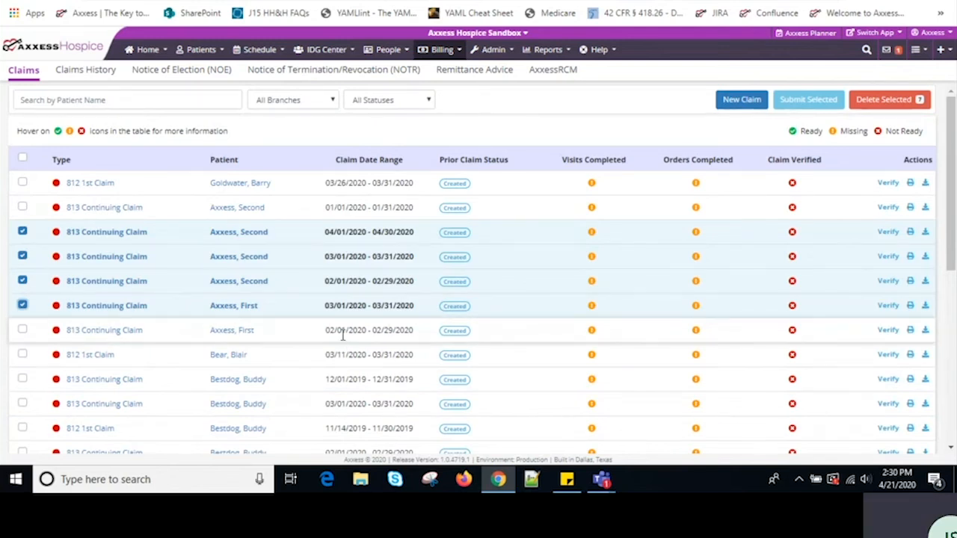
scroll(343, 336, "down", 3)
scroll(343, 335, "up", 2)
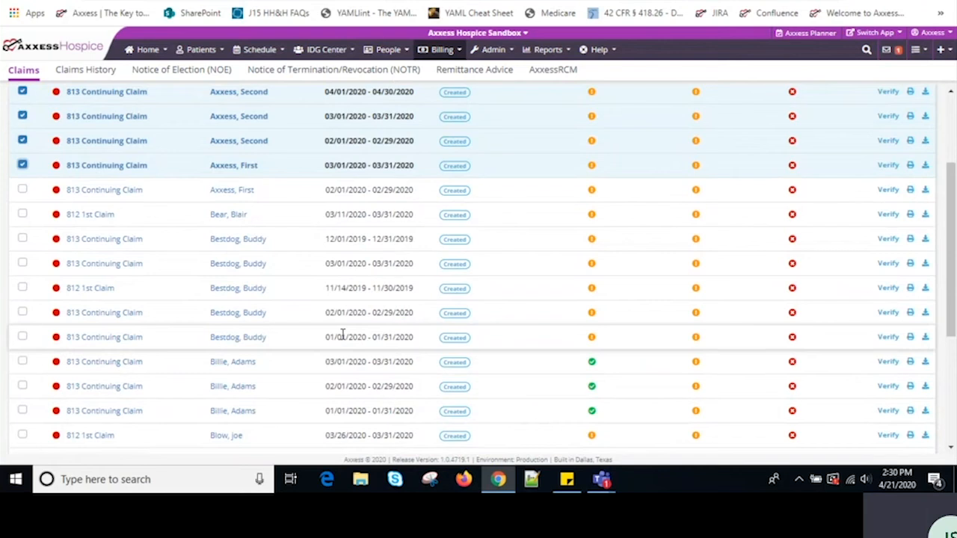
Step: Open Claims History and examine the patient status and level of care filter options
left_click(97, 75)
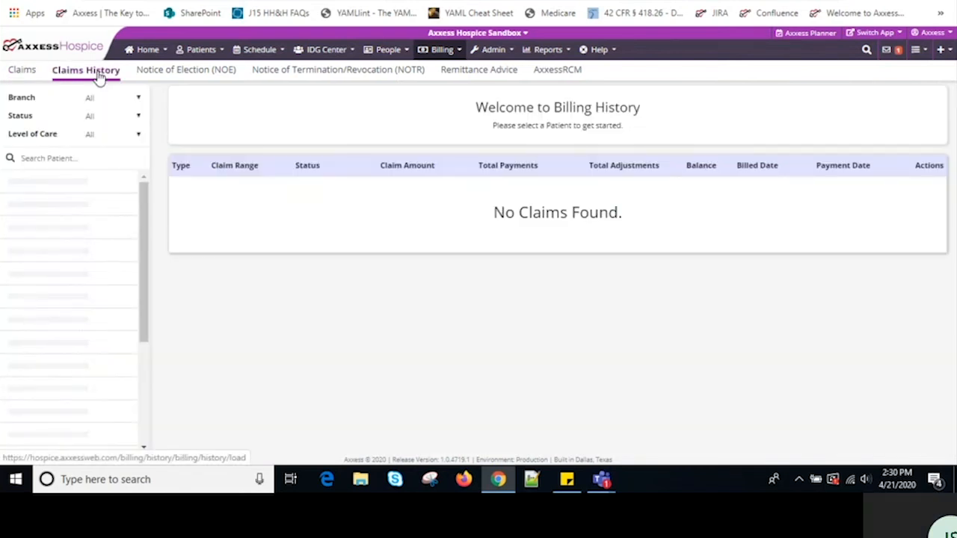
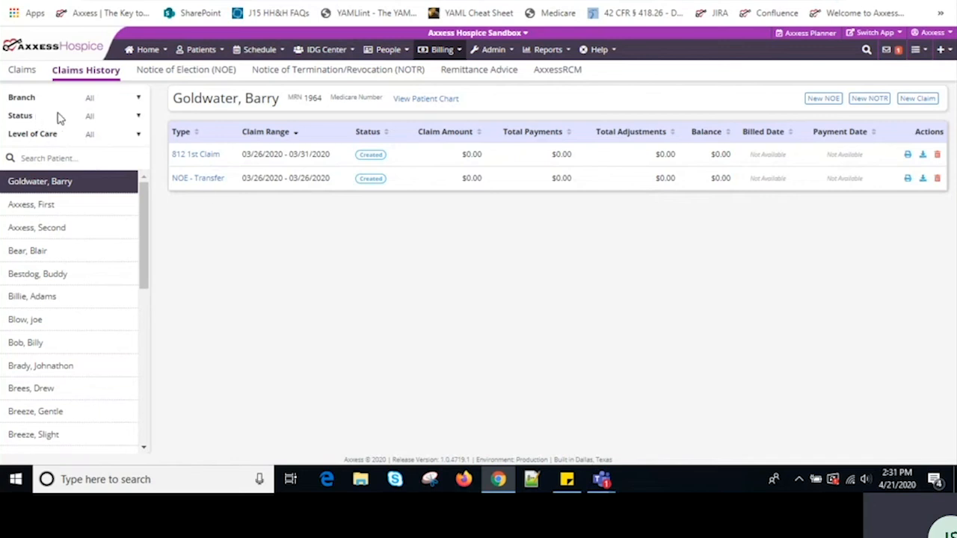
left_click(58, 154)
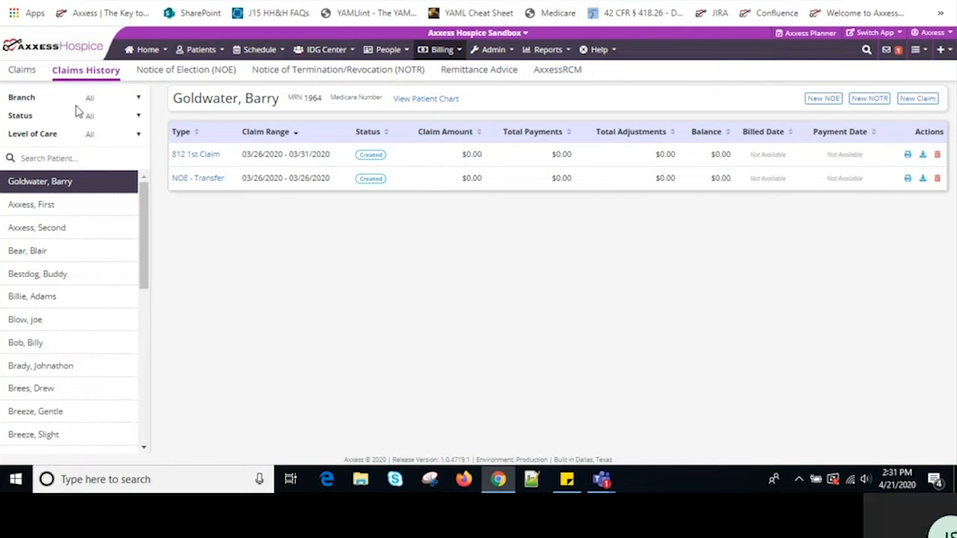
left_click(139, 118)
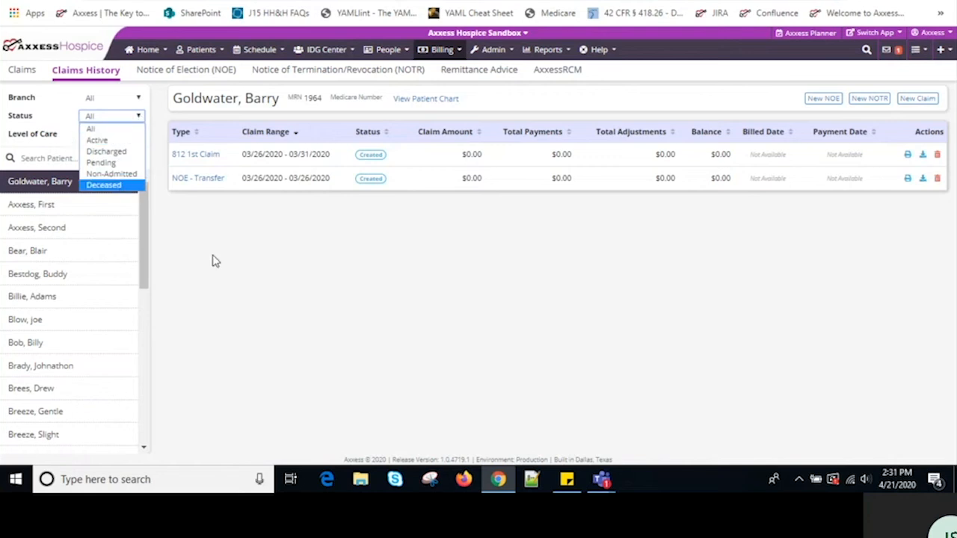
left_click(312, 335)
left_click(138, 135)
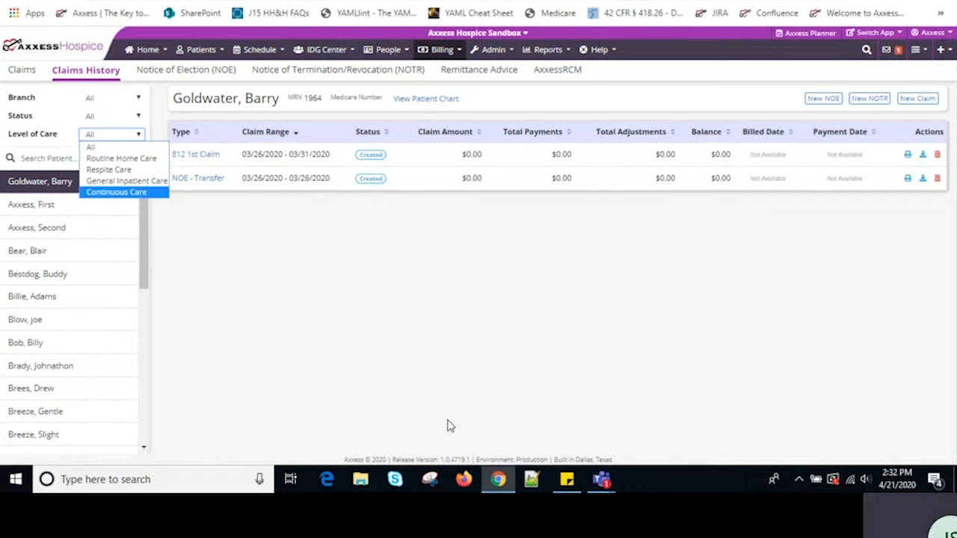
left_click(535, 323)
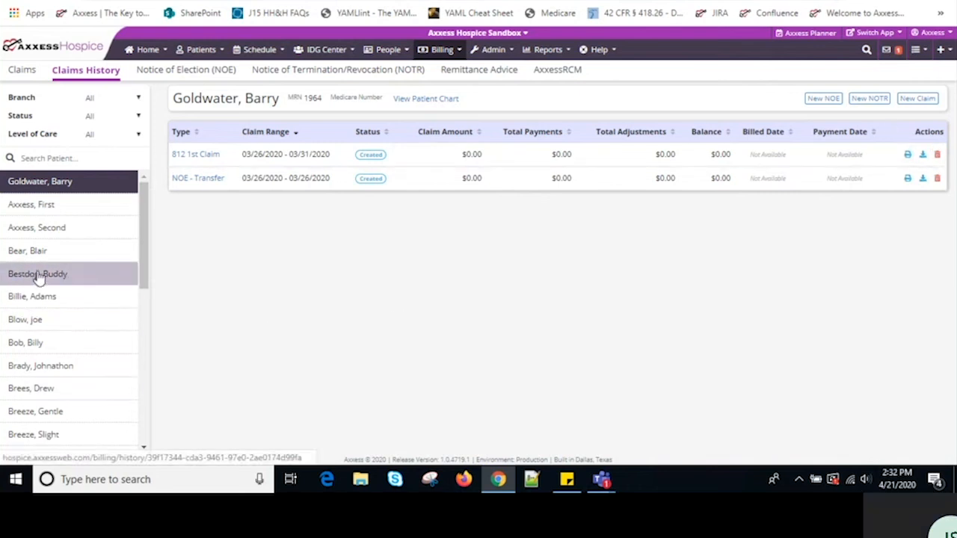
Step: View the claims history of several different patients in turn
left_click(64, 256)
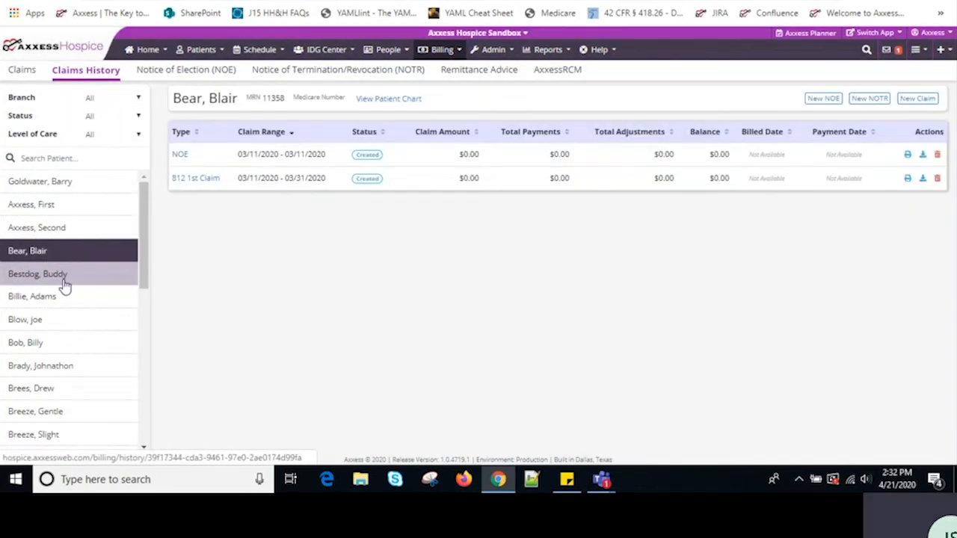
left_click(64, 283)
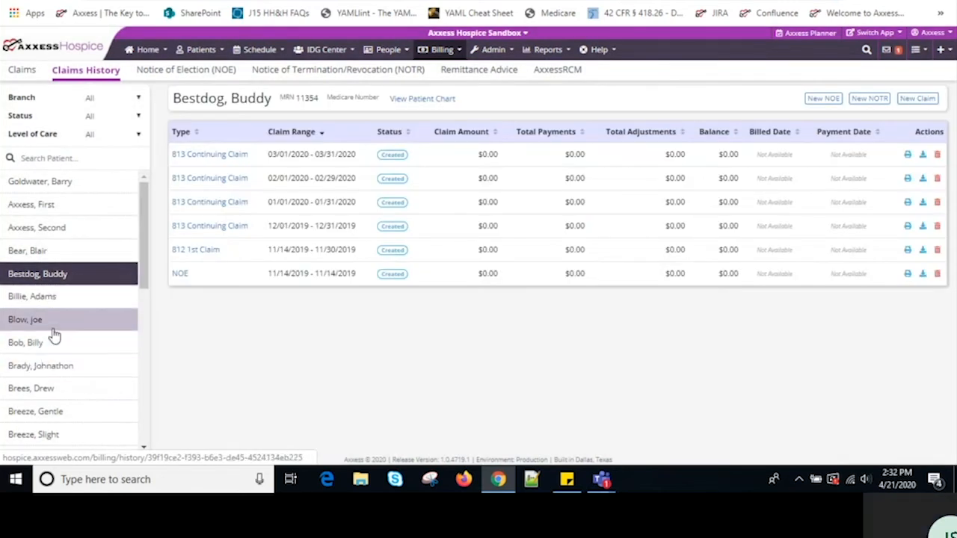
left_click(64, 321)
left_click(67, 345)
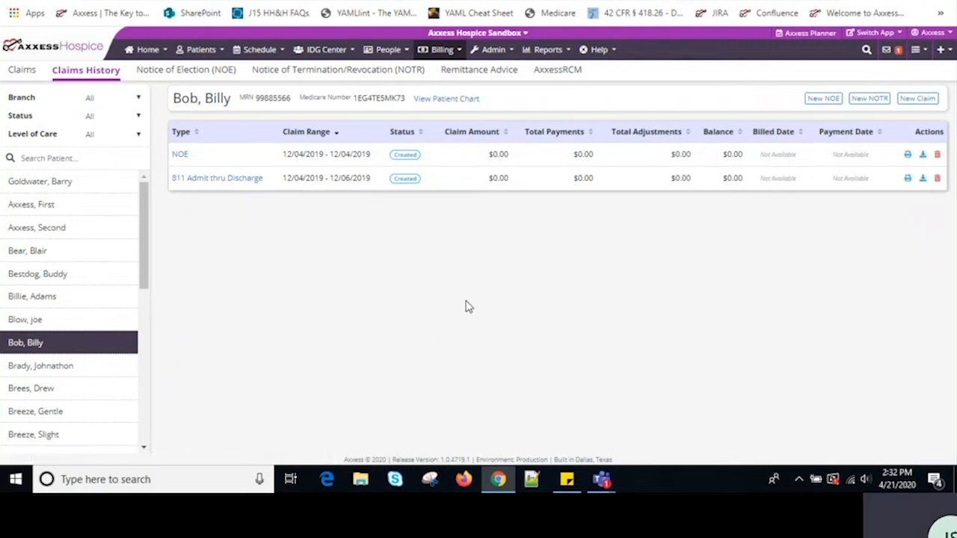
Step: Open the Notice of Termination/Revocation list and check the 81B NOTR's discharge visit and revocation statement indicators
left_click(329, 71)
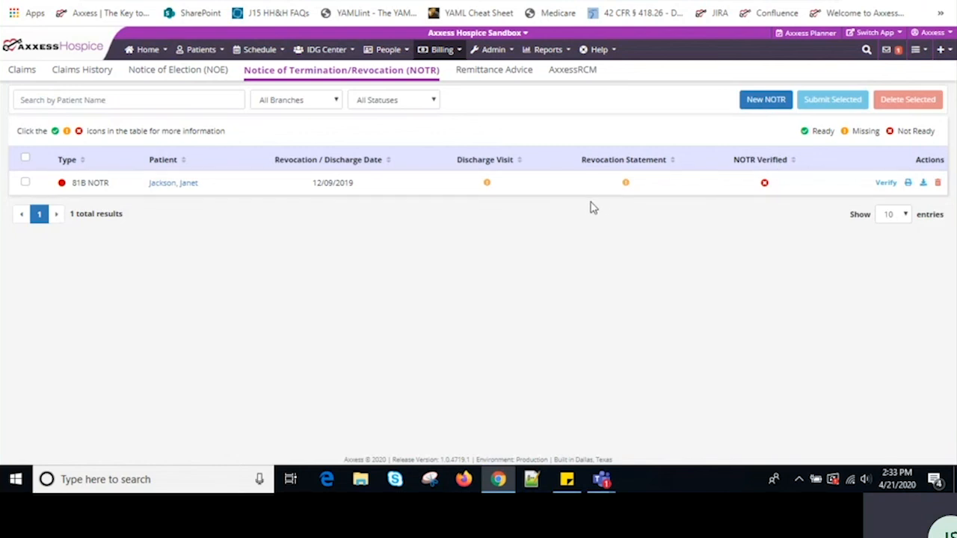
mouse_move(486, 191)
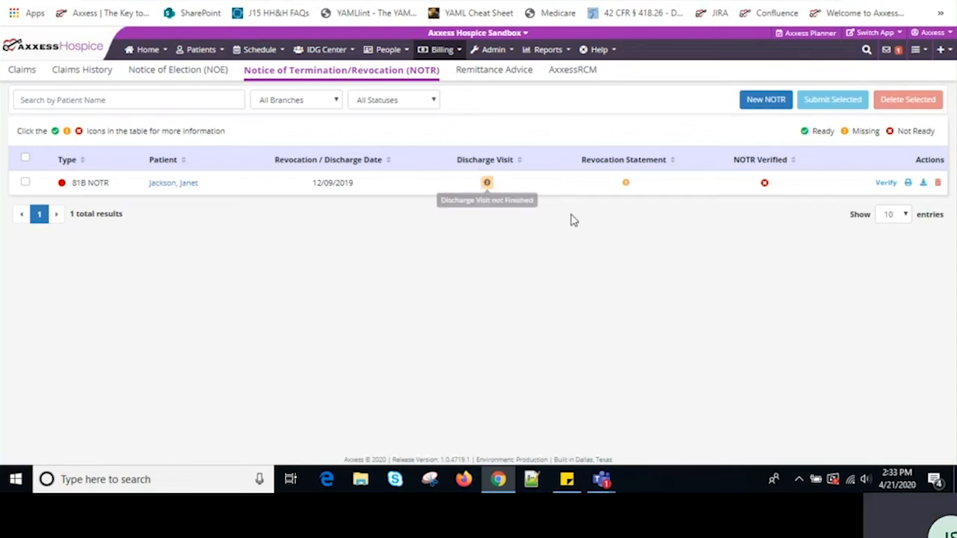
mouse_move(625, 188)
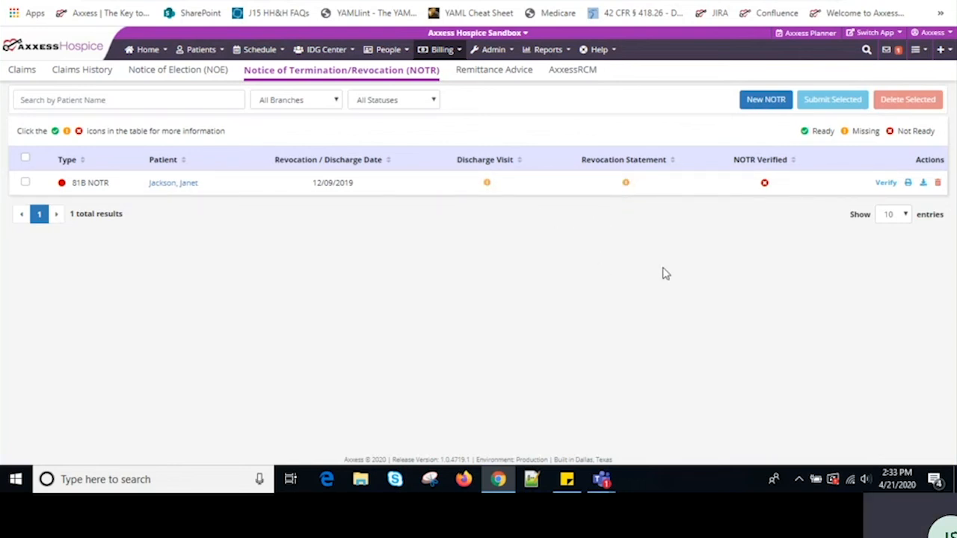
Step: Review the 81B NOTR's patient and billing information, try to verify it, and leave it without verifying
left_click(886, 184)
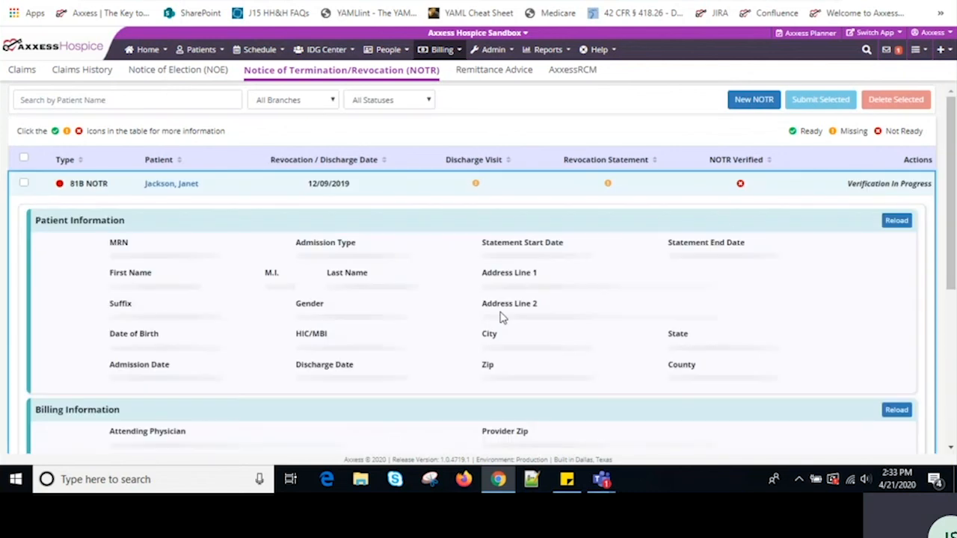
scroll(491, 338, "down", 2)
scroll(491, 339, "down", 2)
scroll(490, 340, "up", 3)
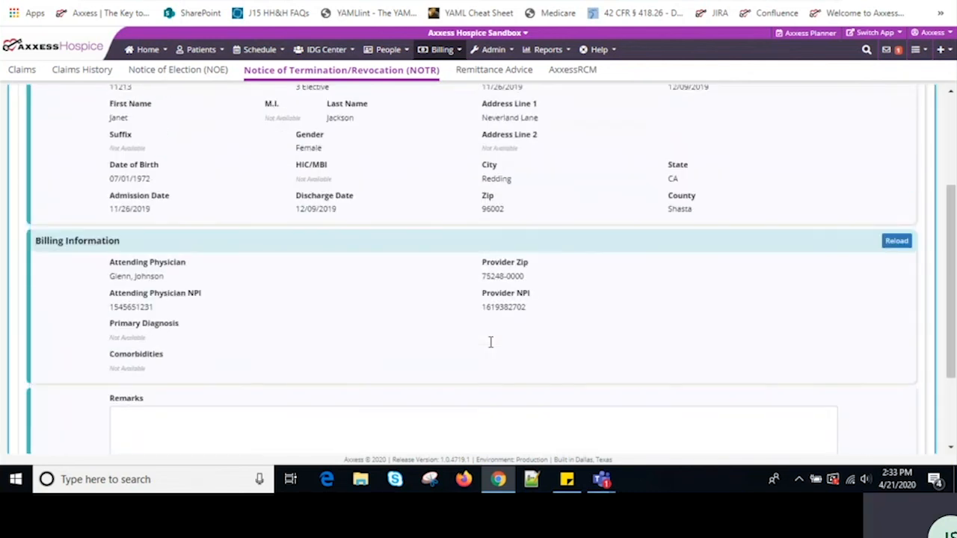
scroll(491, 342, "down", 3)
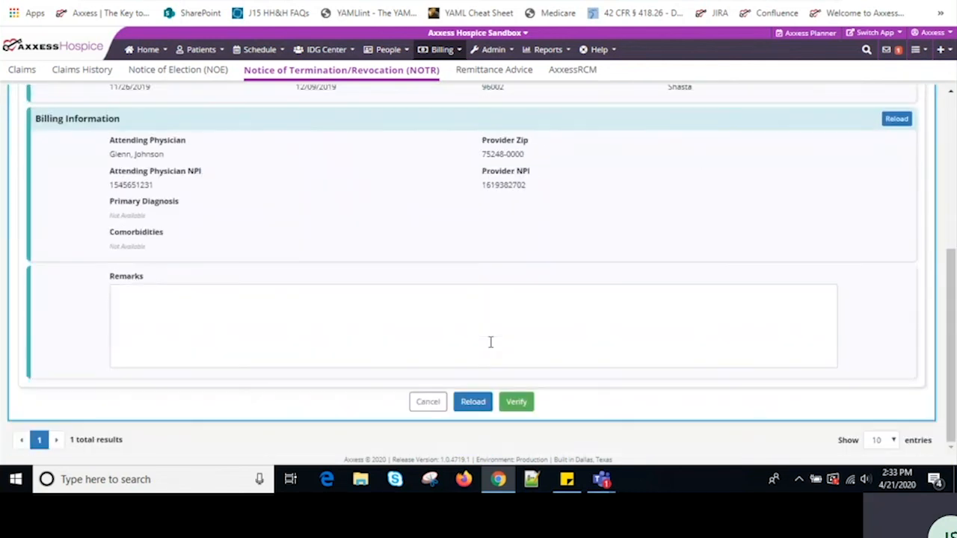
left_click(516, 402)
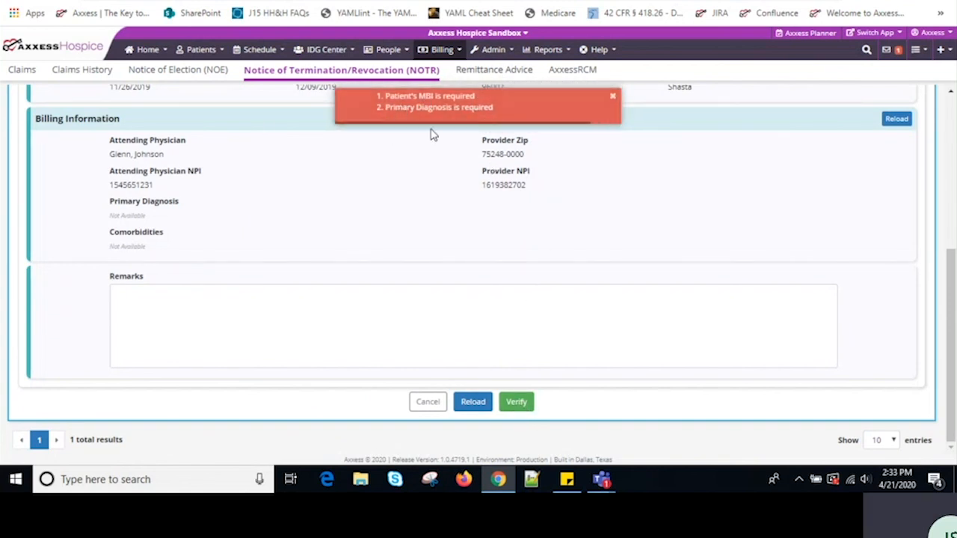
left_click(612, 97)
left_click(427, 401)
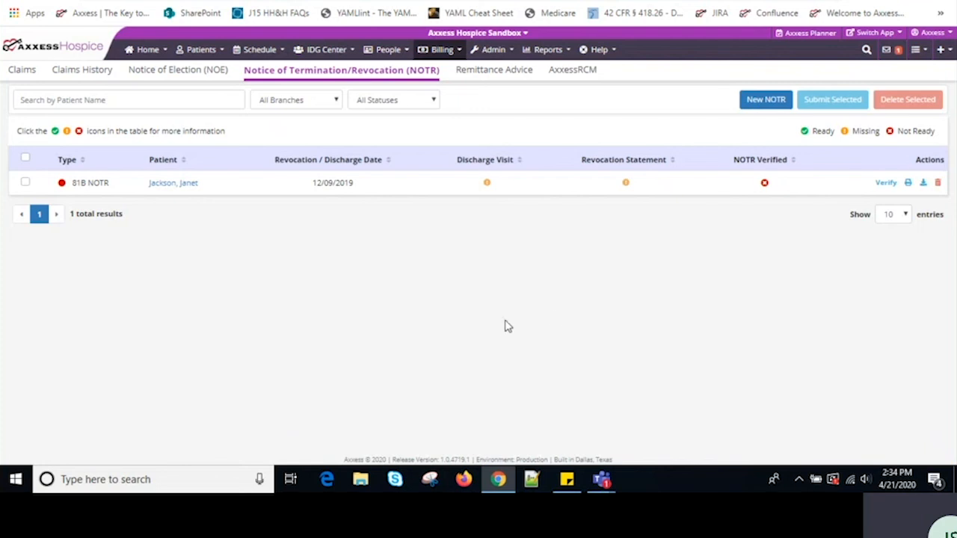
Step: Open Remittance Advice and filter the remittances to the date range 04/01/2020 - 04/30/2020
left_click(494, 75)
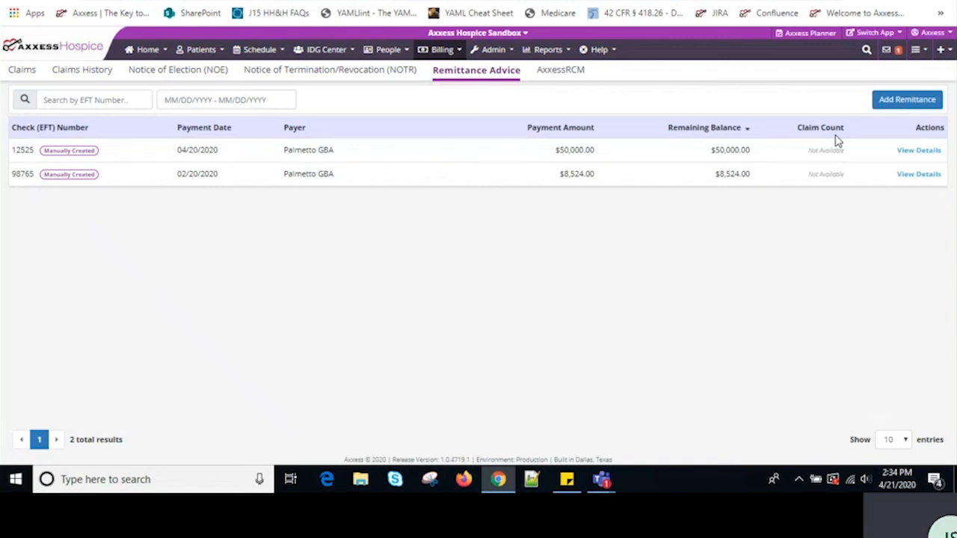
left_click(217, 99)
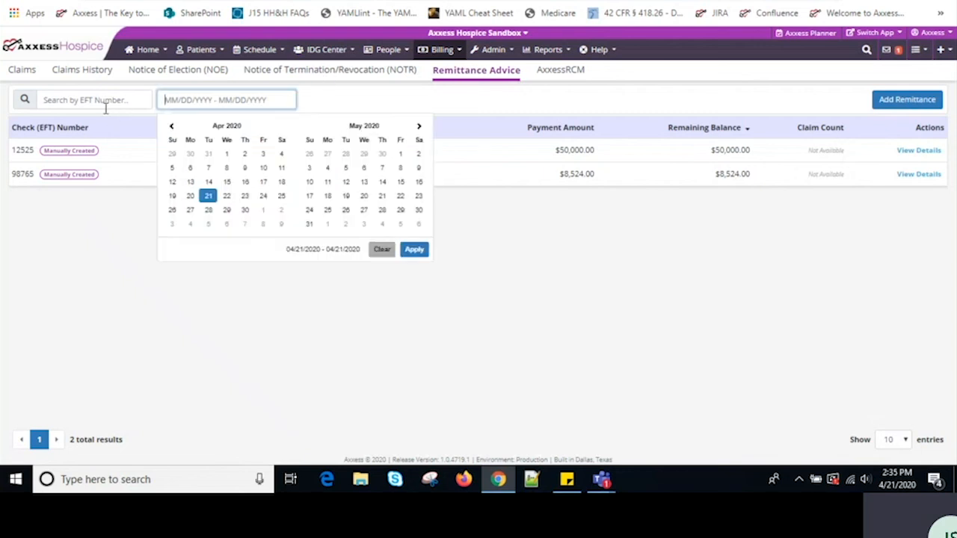
left_click(227, 154)
left_click(244, 210)
left_click(414, 249)
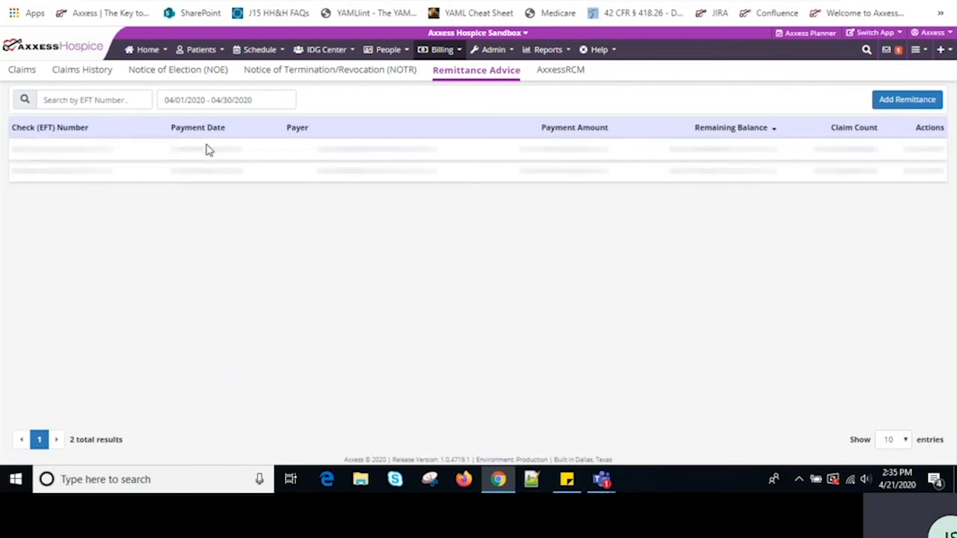
Step: Change the remittance date filter to 03/01/2020 - 03/31/2020
left_click(211, 106)
left_click(171, 126)
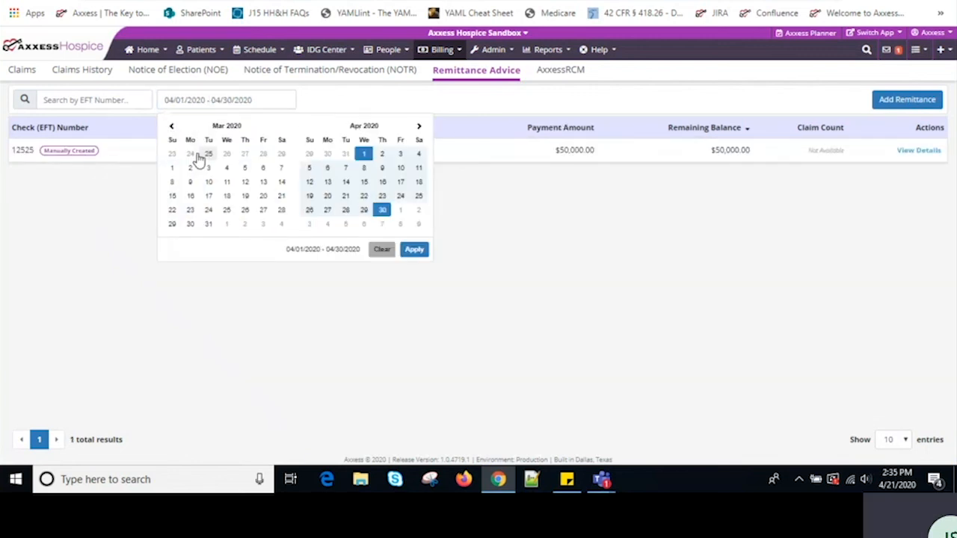
left_click(172, 168)
left_click(208, 224)
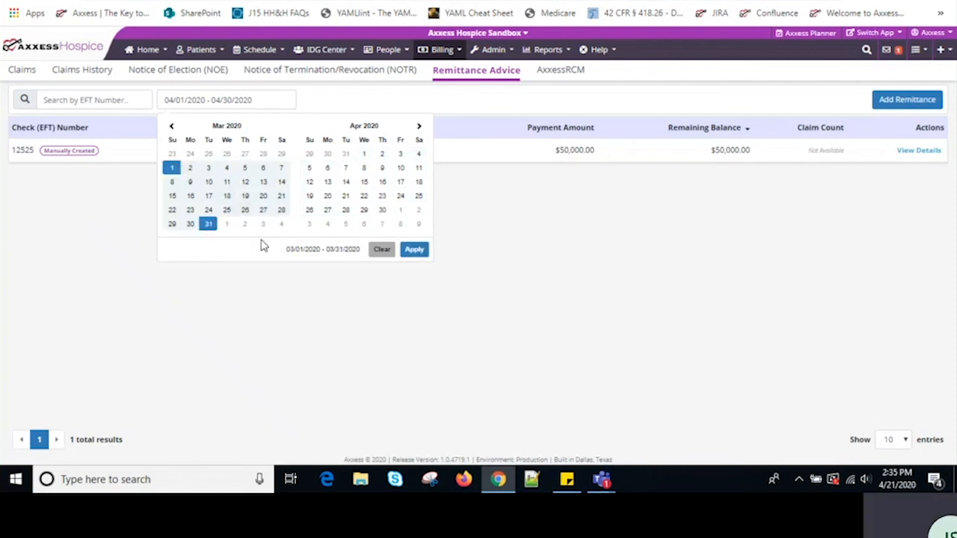
left_click(408, 251)
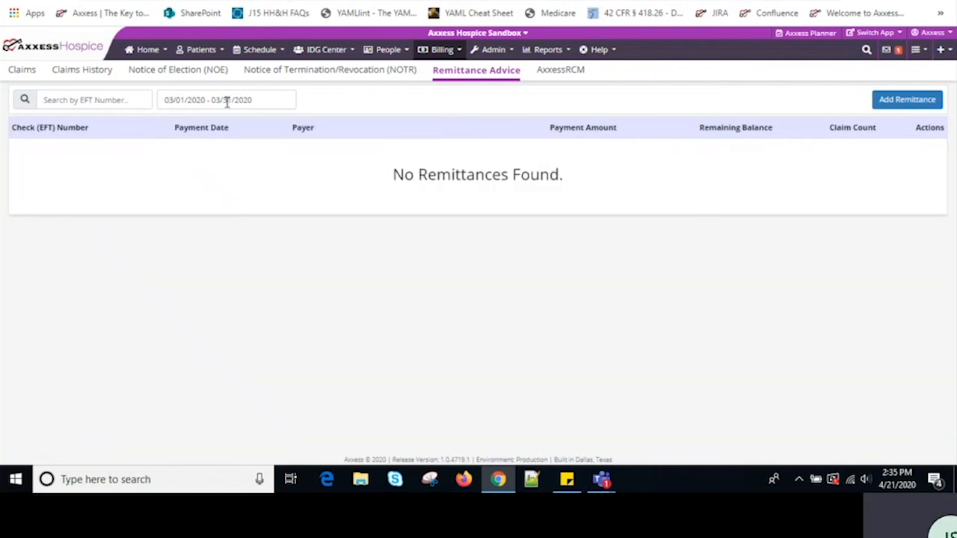
Step: Return the remittance date filter to 04/01/2020 - 04/30/2020 and leave the EFT number search empty
left_click(228, 102)
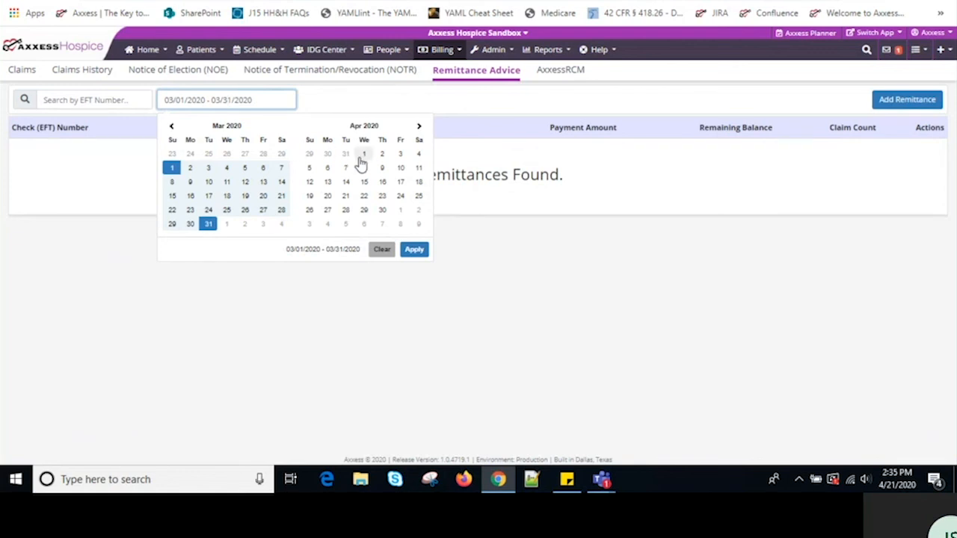
left_click(363, 155)
left_click(383, 211)
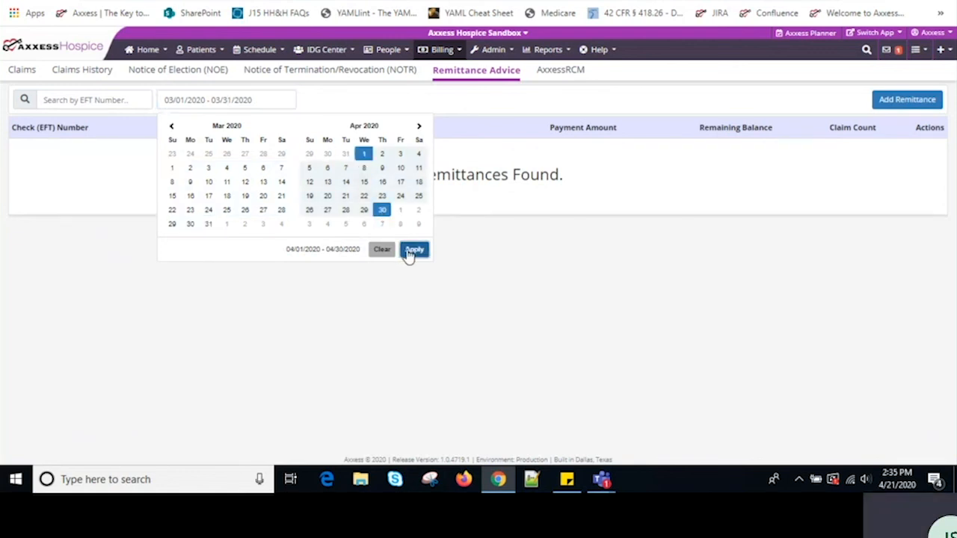
left_click(409, 251)
left_click(99, 94)
left_click(142, 244)
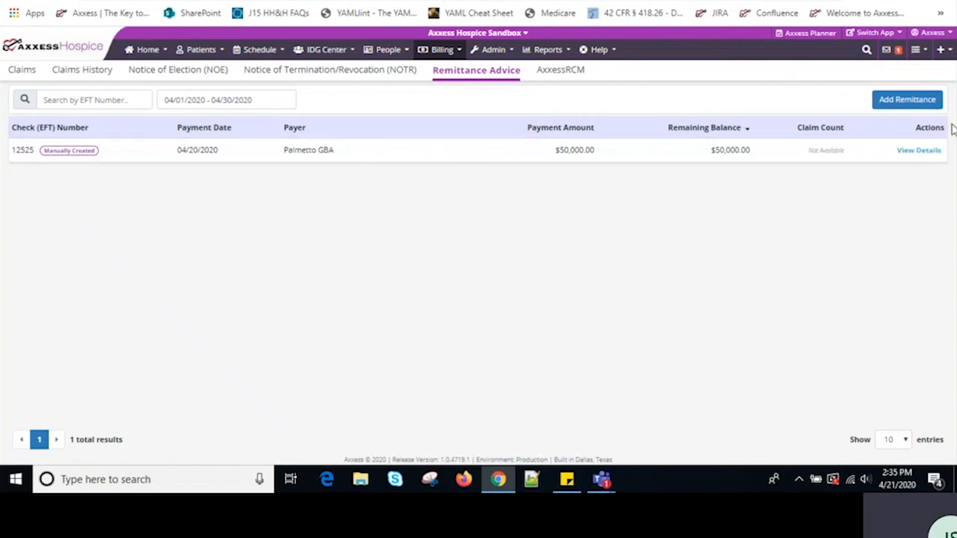
Step: Start a new remittance, go through its required fields with a payment date of 04/01/2020, and cancel the entry
left_click(893, 99)
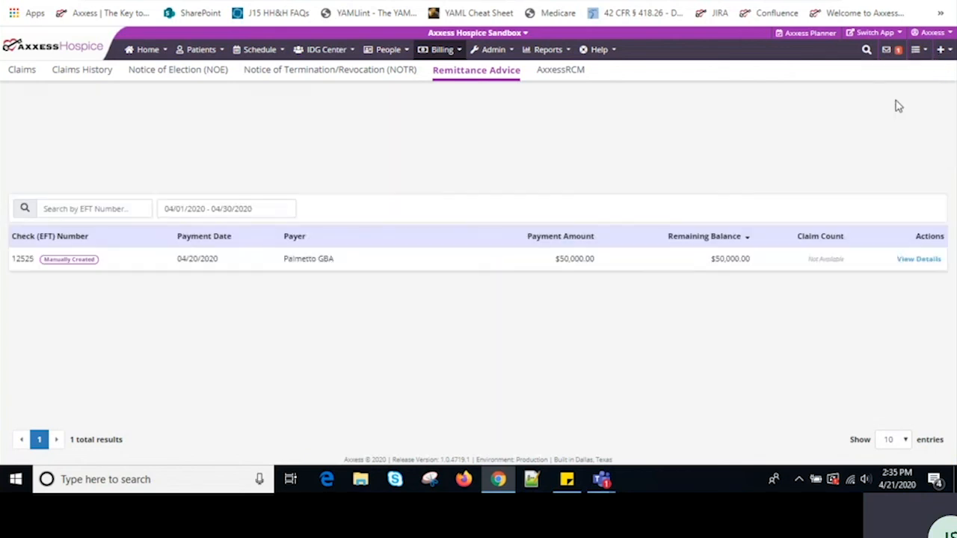
left_click(155, 133)
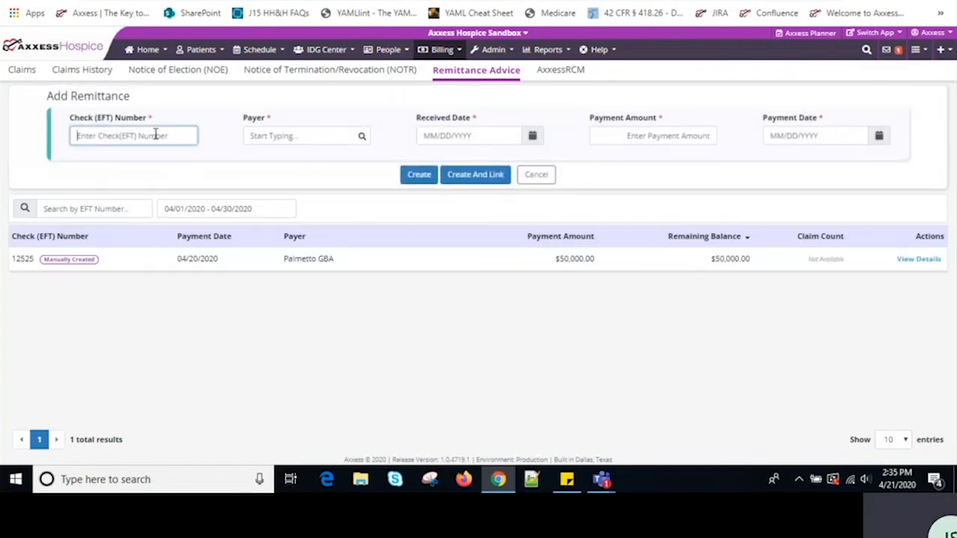
left_click(287, 135)
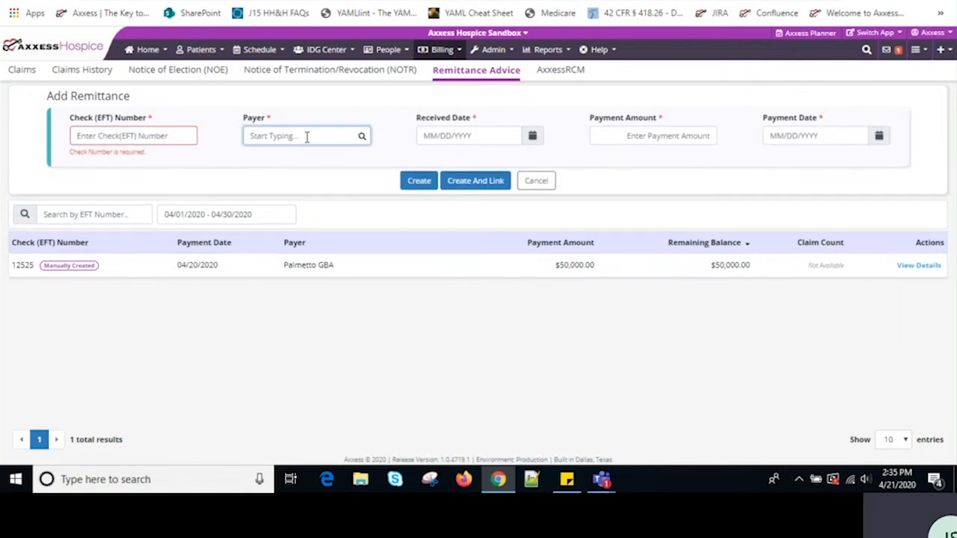
left_click(468, 135)
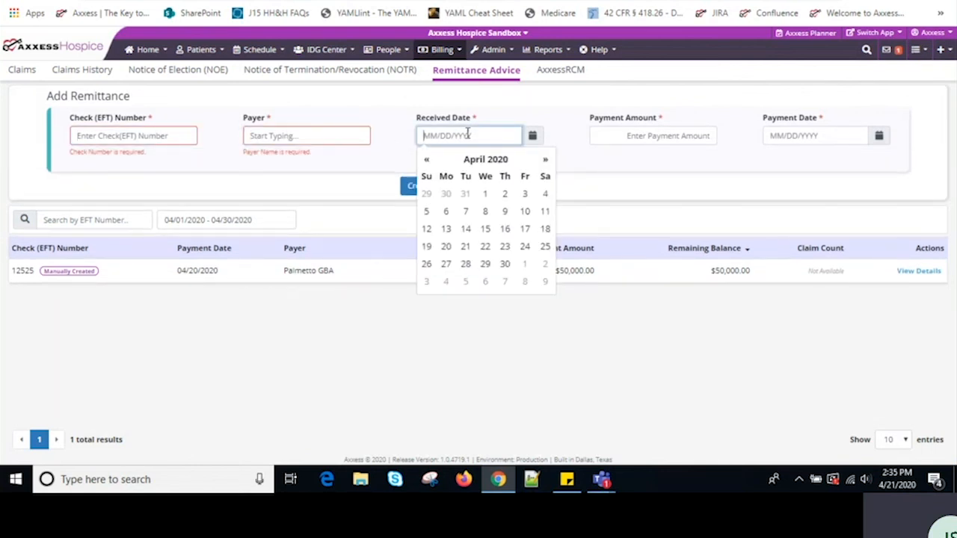
left_click(679, 136)
left_click(812, 136)
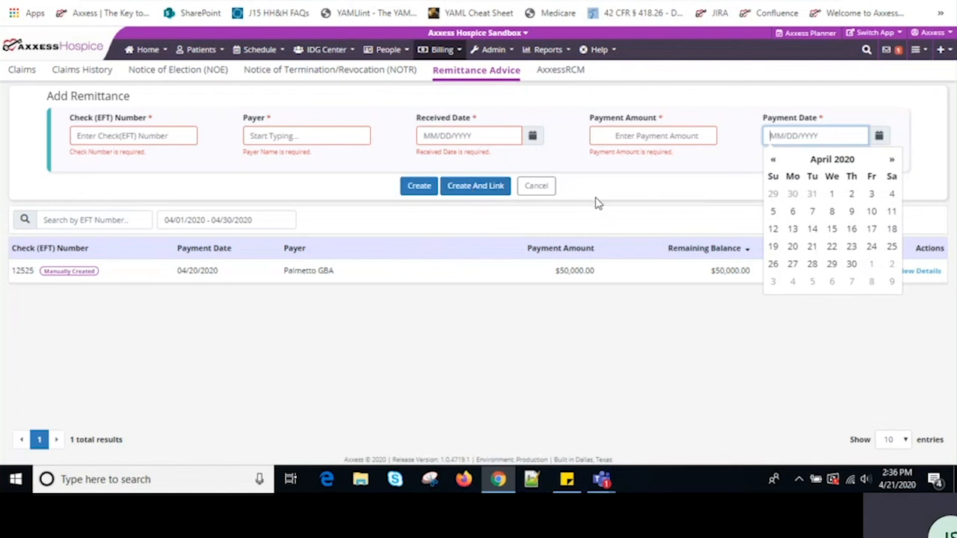
left_click(832, 194)
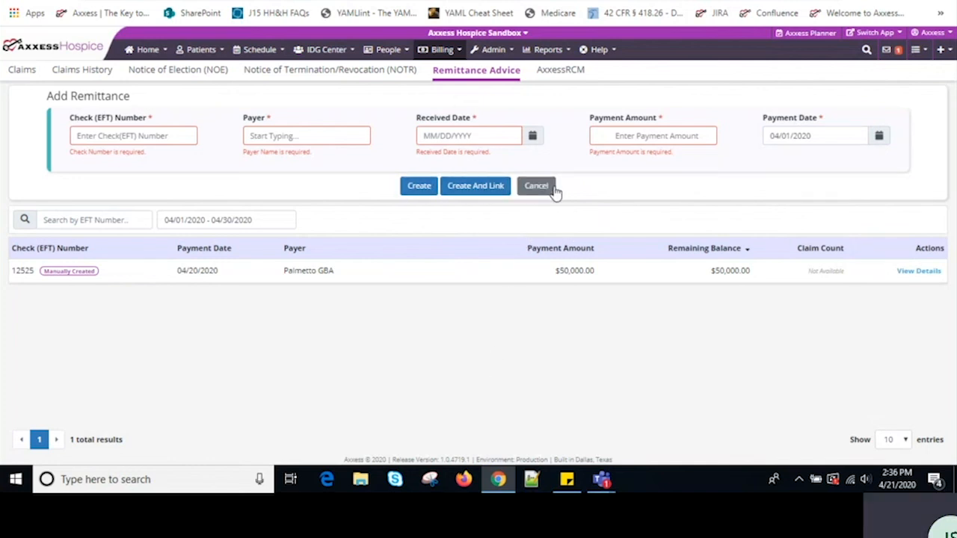
left_click(536, 186)
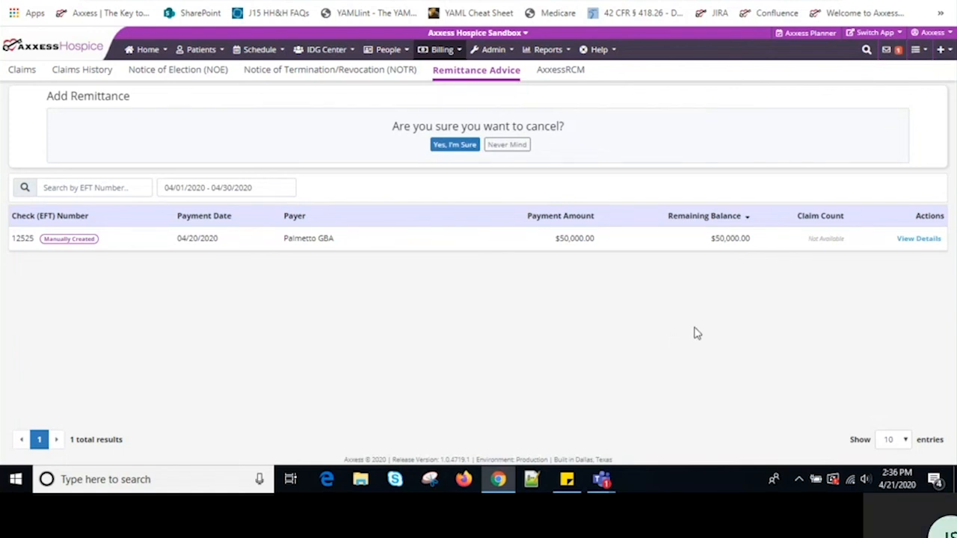
Step: Open the details of the Palmetto GBA remittance with payment date 04/20/2020
left_click(915, 243)
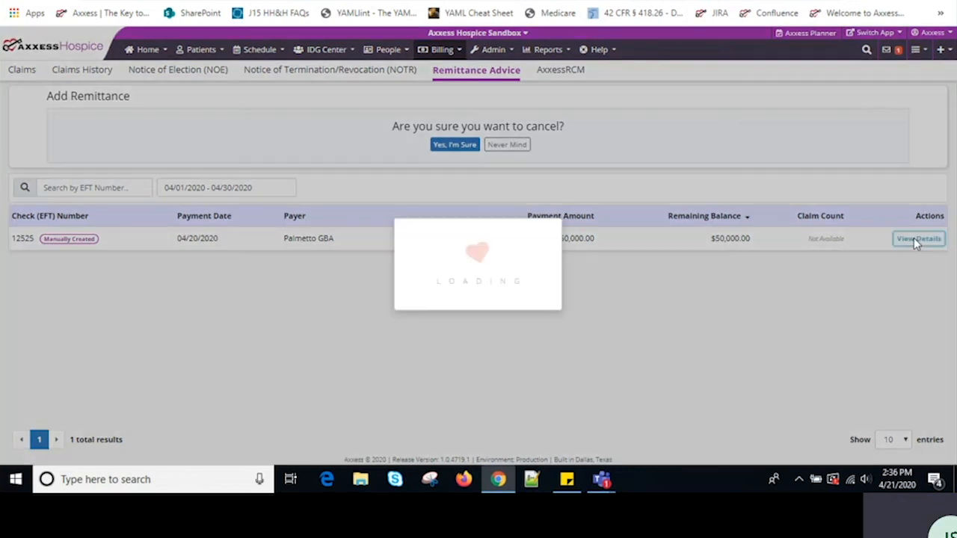